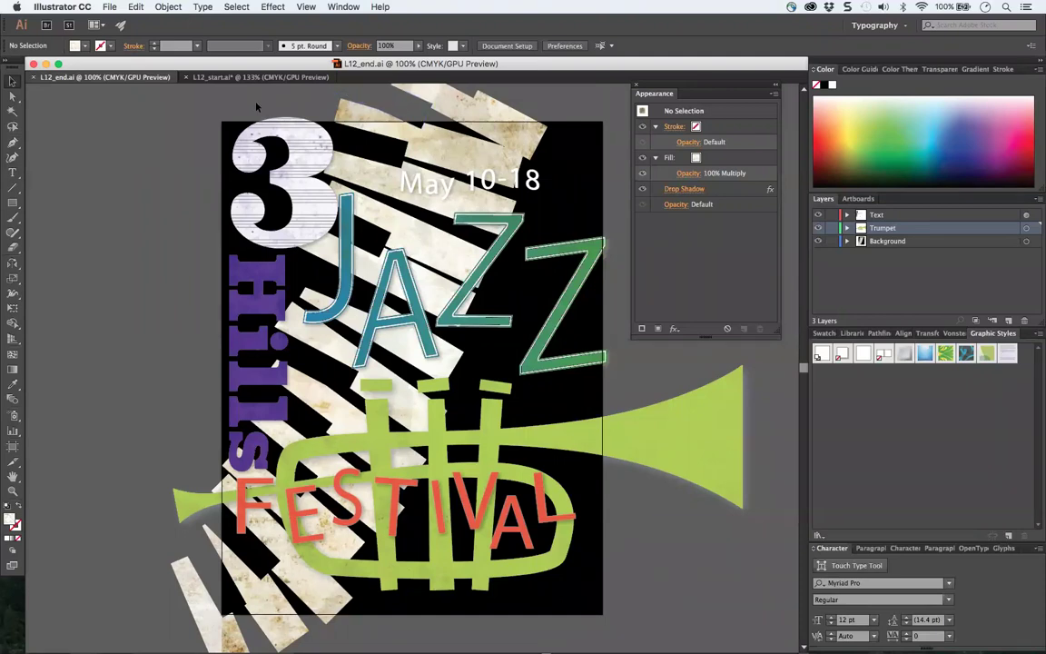
# - Select the number 3 in L12_end.ai so its layered fills appear in the Appearance panel
pyautogui.click(244, 154)
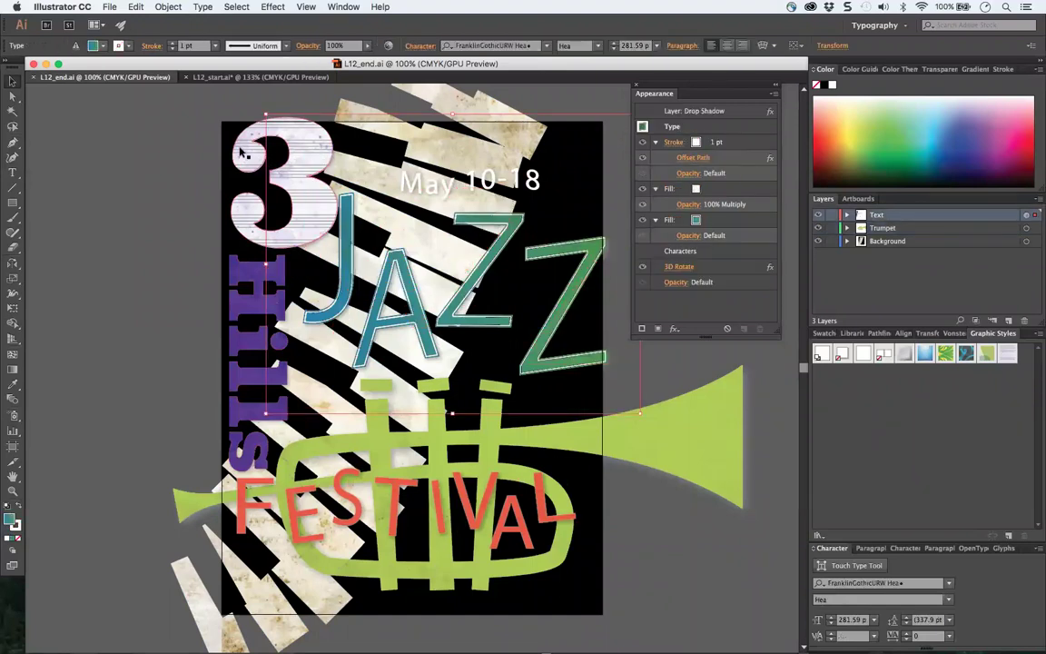
pyautogui.click(245, 154)
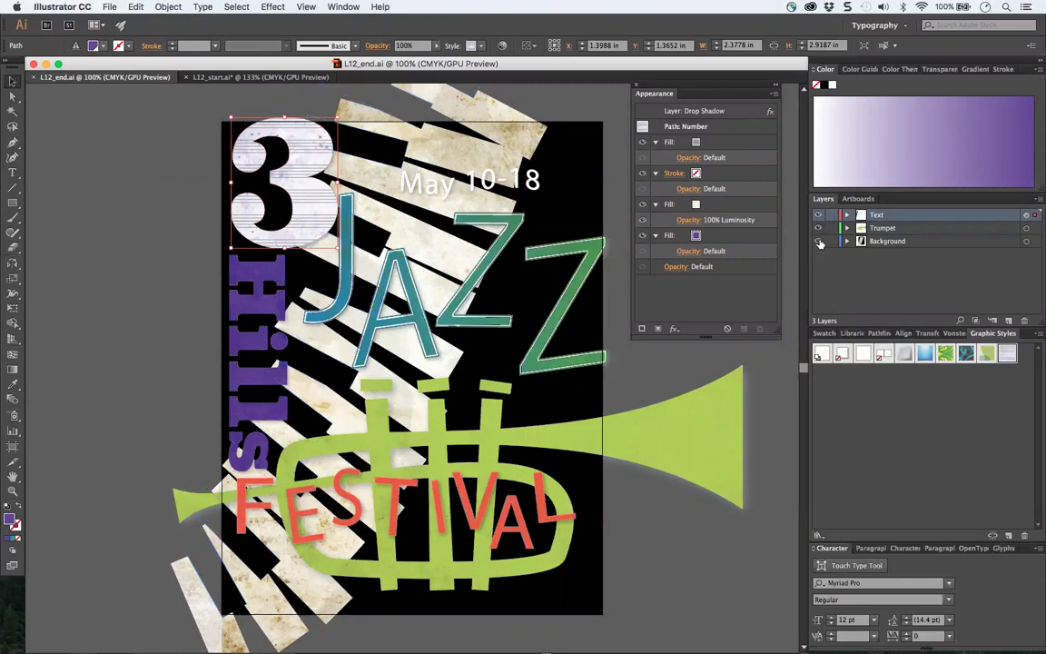
# - Hide the Background layer and select the vertical Hills group to inspect its appearance
pyautogui.click(820, 241)
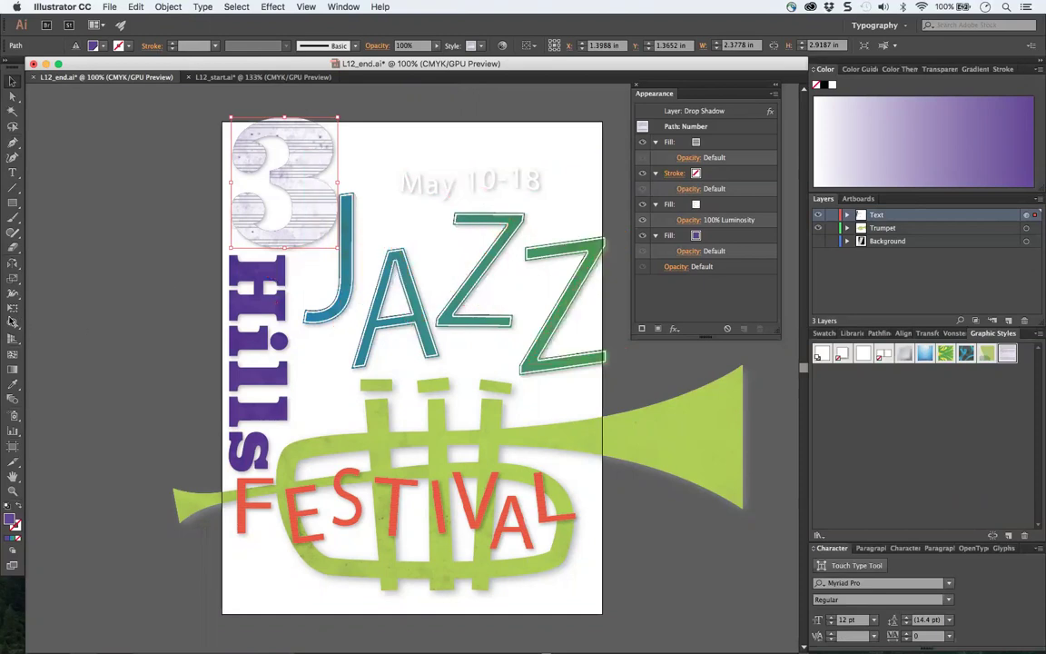
pyautogui.click(12, 310)
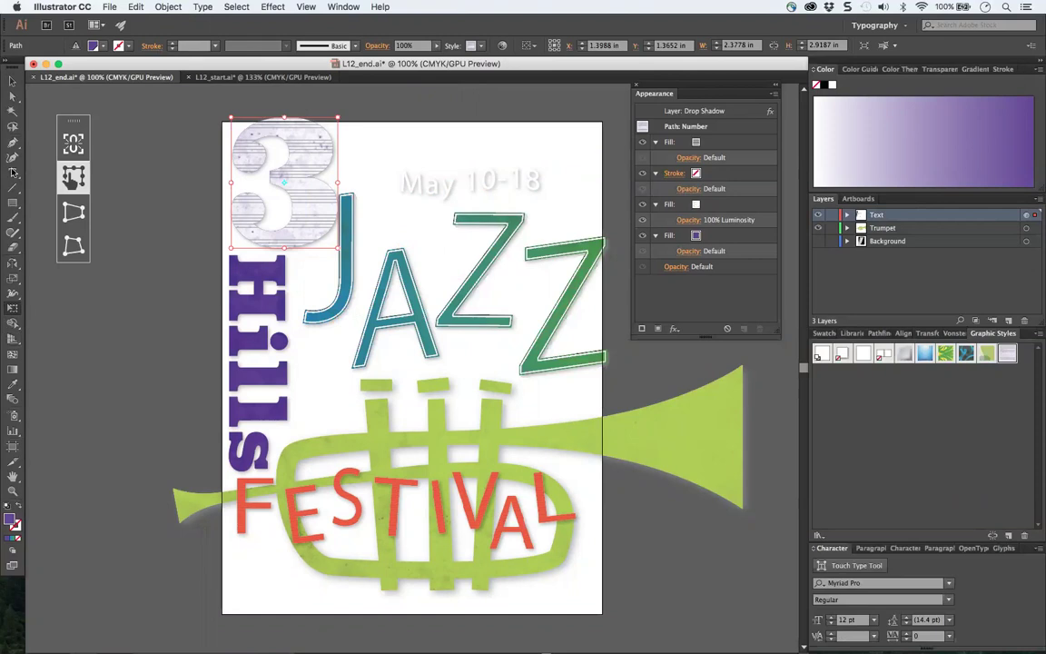
pyautogui.click(13, 152)
pyautogui.click(11, 81)
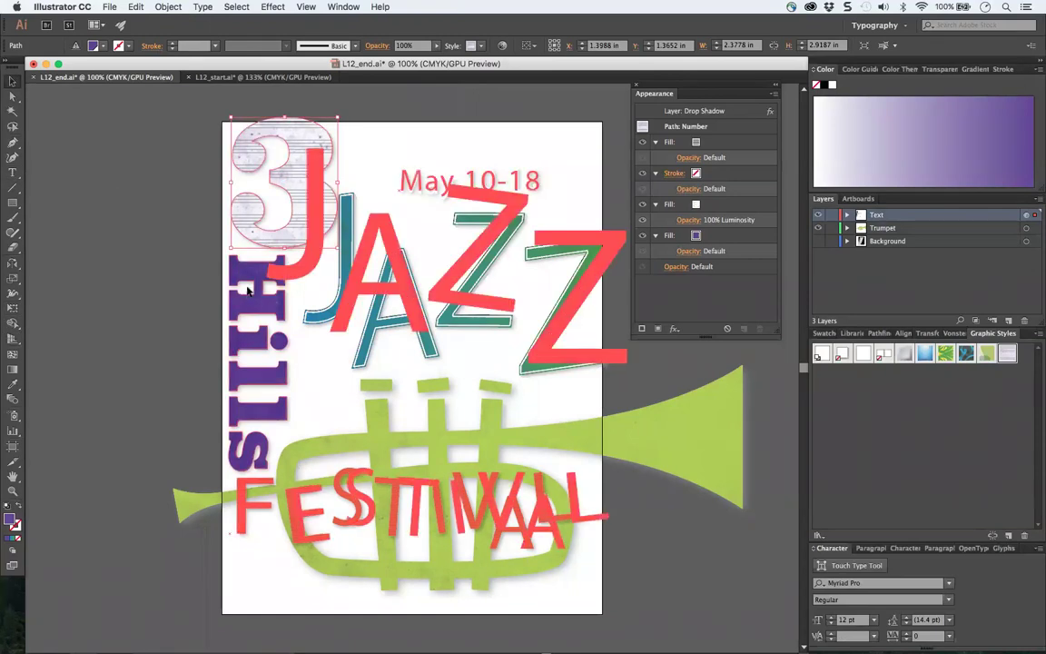
pyautogui.click(251, 272)
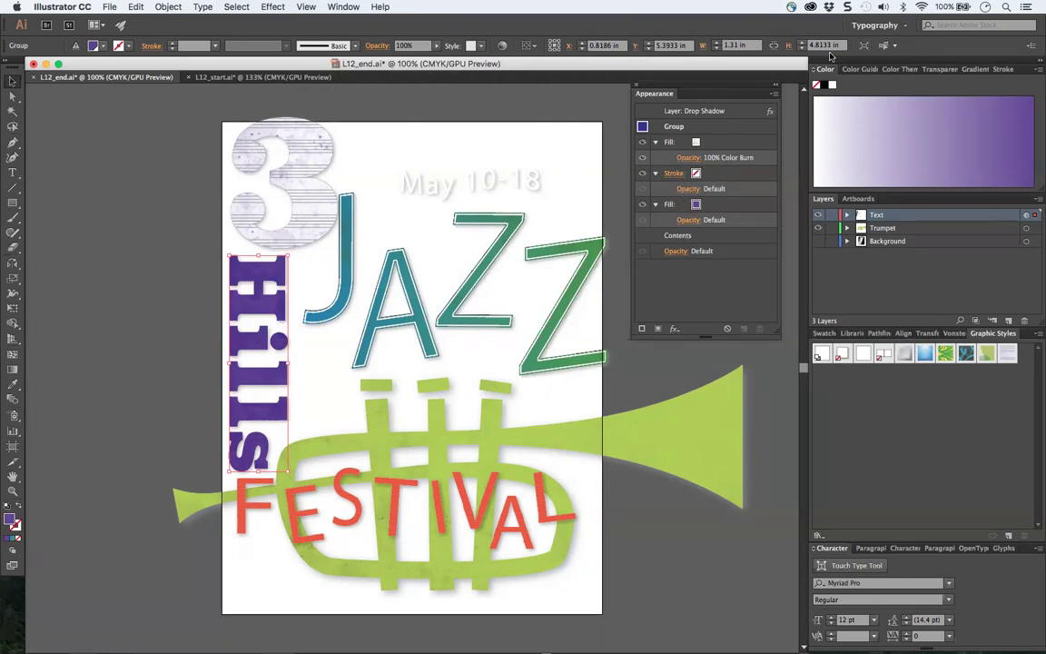
pyautogui.click(695, 141)
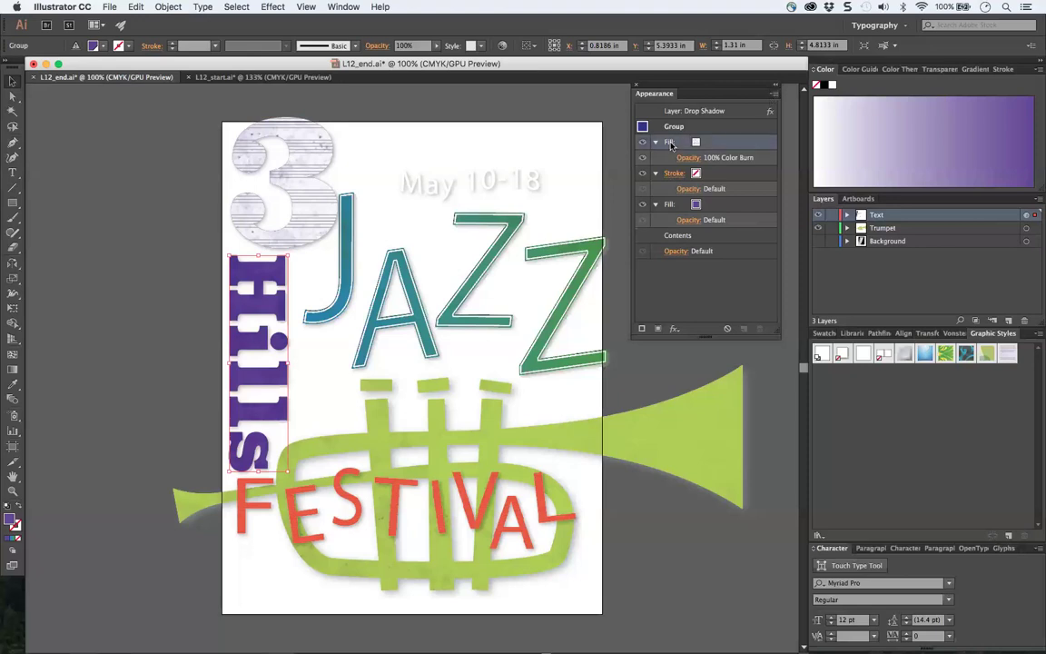
pyautogui.click(704, 142)
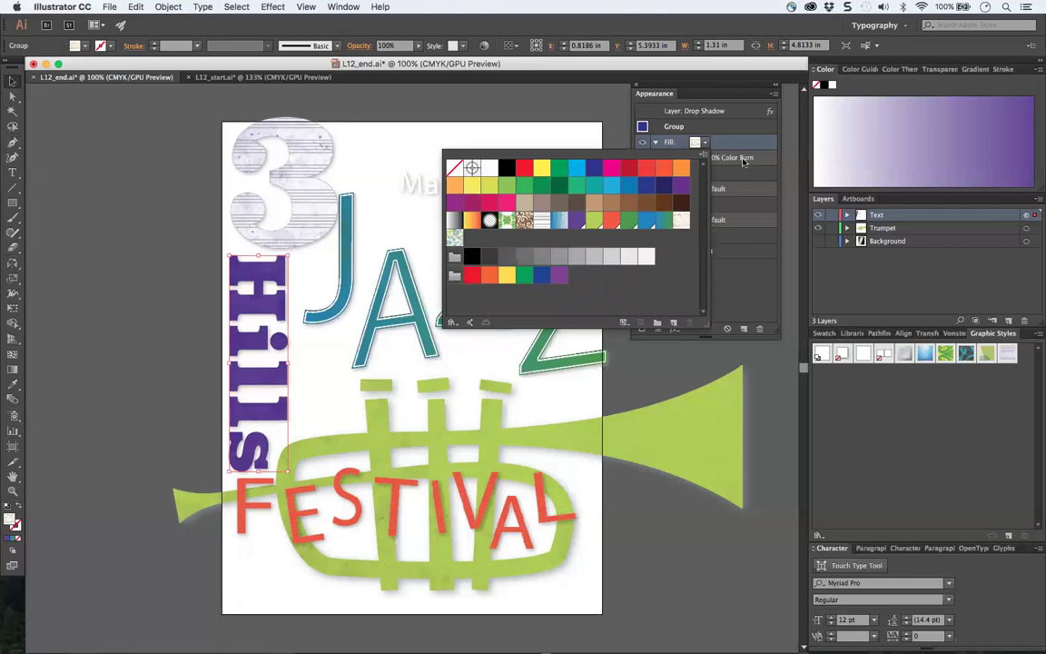
pyautogui.click(736, 161)
pyautogui.click(727, 158)
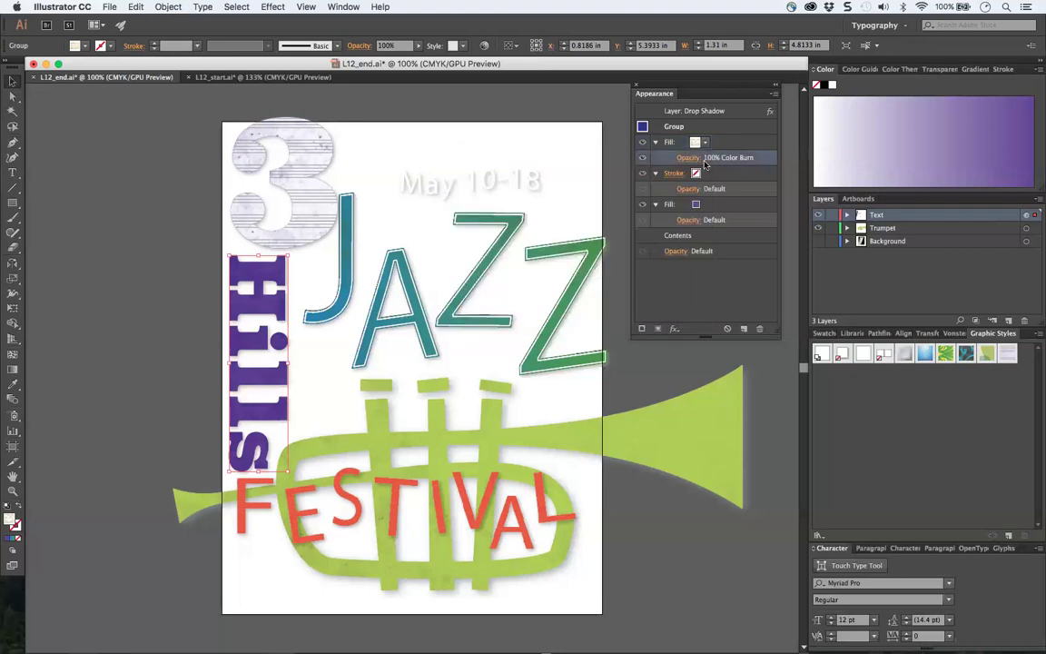
pyautogui.click(704, 205)
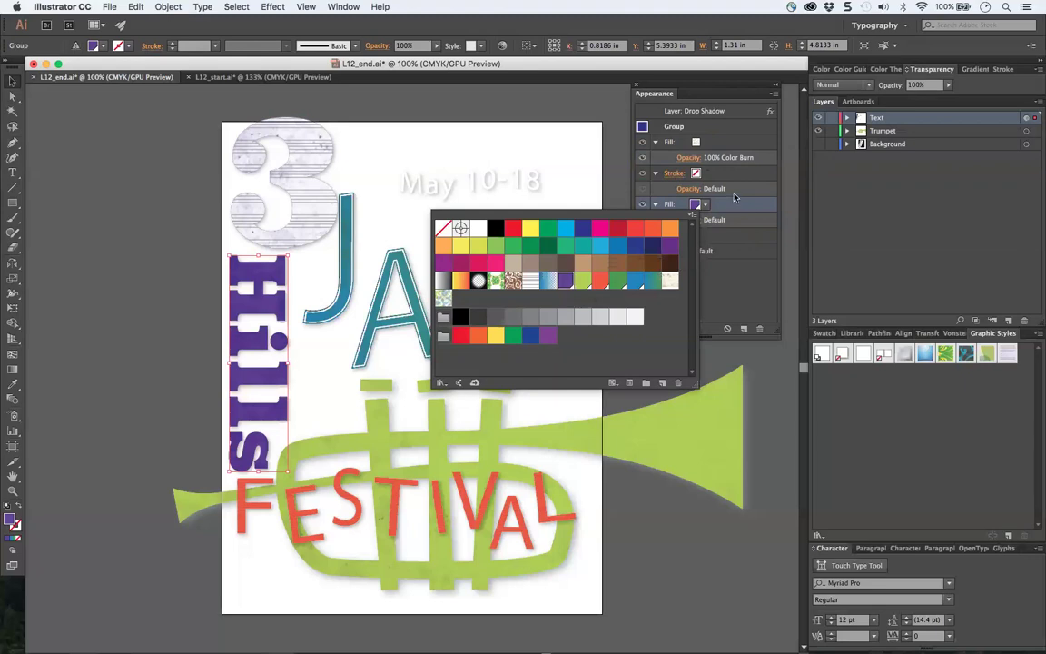
pyautogui.click(737, 197)
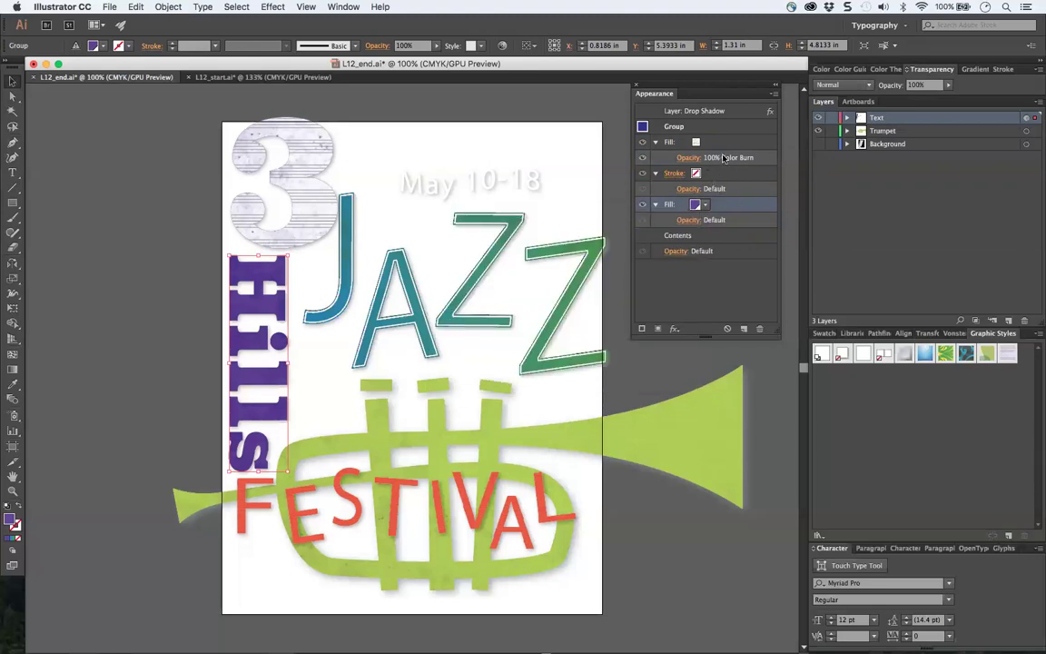
pyautogui.click(723, 157)
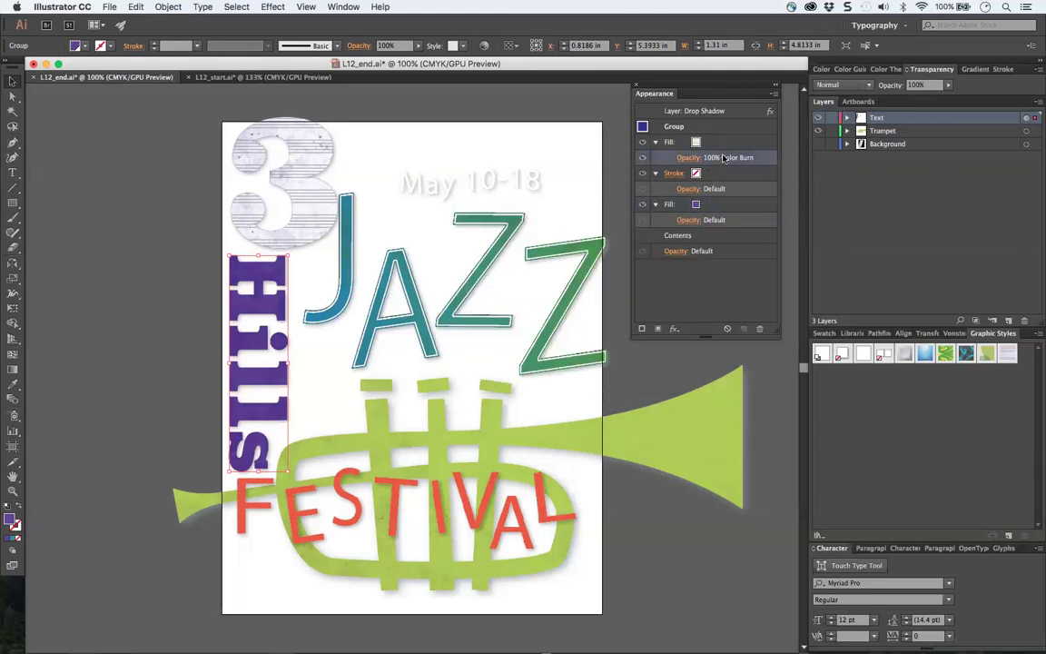
pyautogui.click(774, 94)
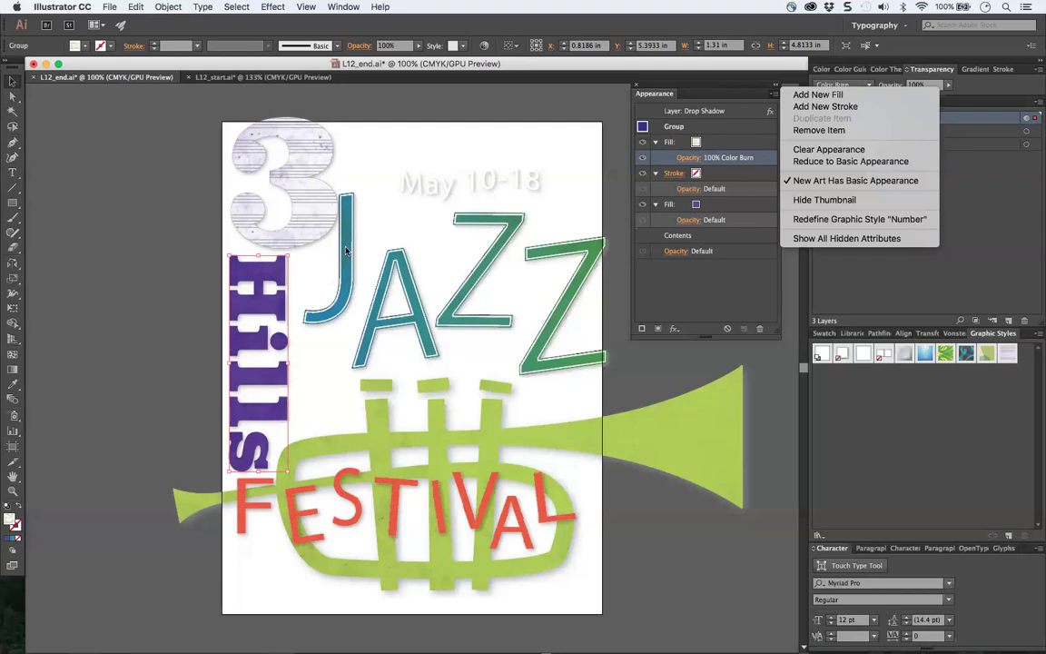
pyautogui.click(240, 78)
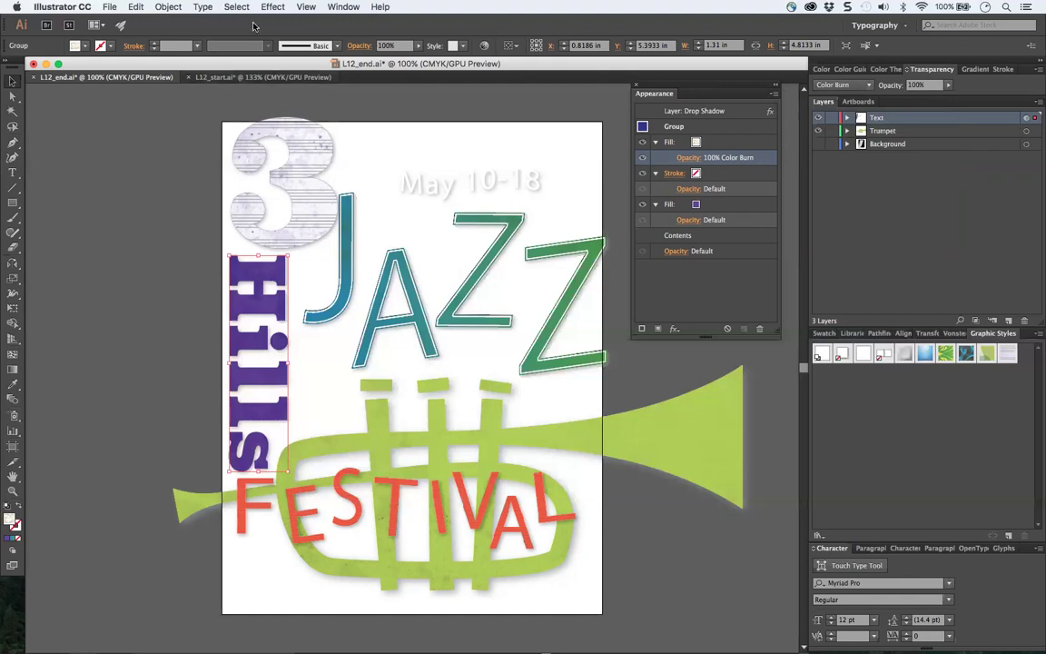
# - In L12_start.ai, select the black trumpet and expand the Trumpet layer, leaving Text hidden
pyautogui.click(330, 79)
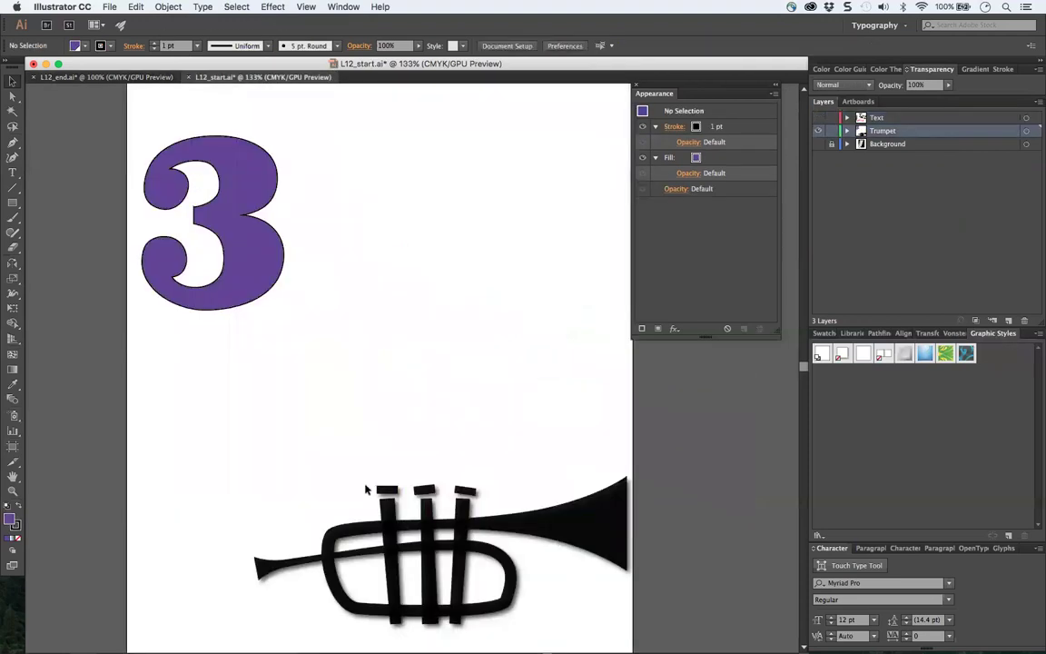
pyautogui.moveTo(187, 442); pyautogui.dragTo(713, 649)
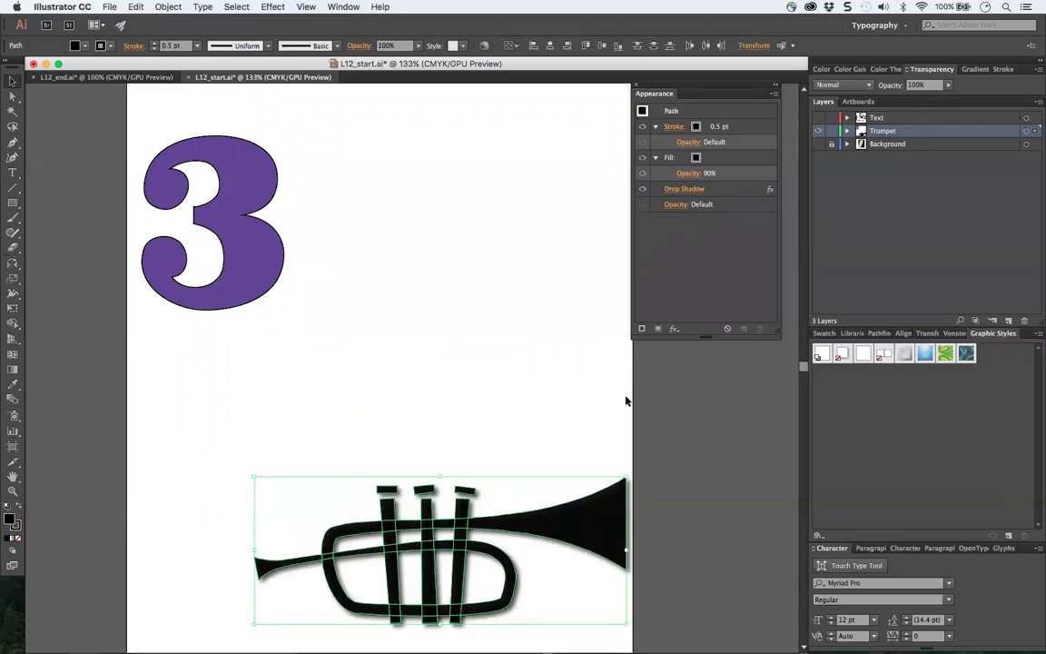
pyautogui.click(846, 131)
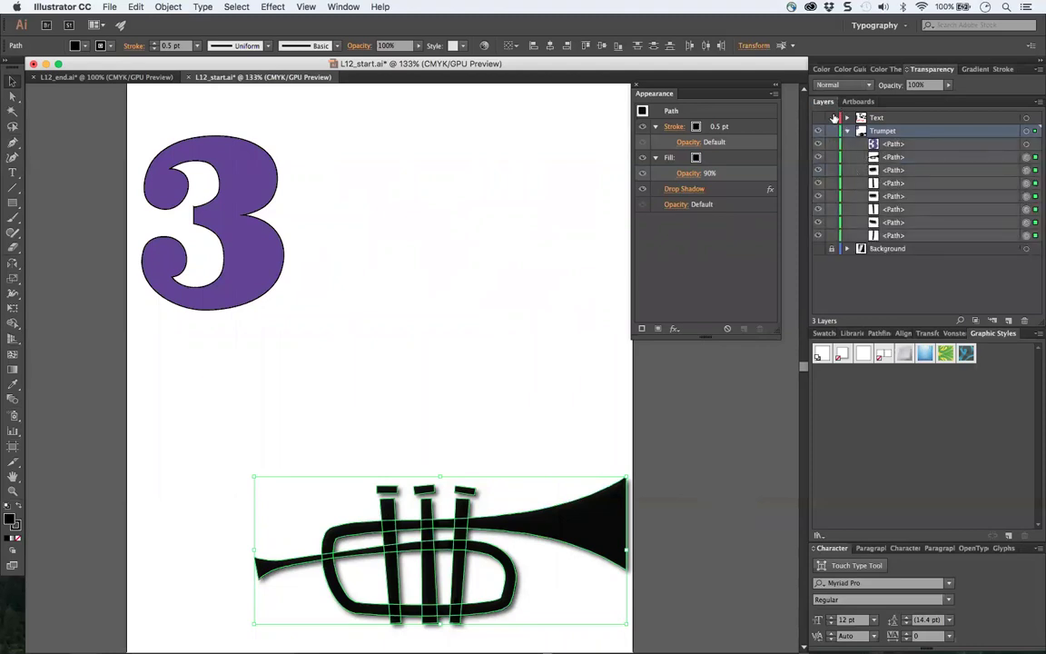
pyautogui.click(818, 118)
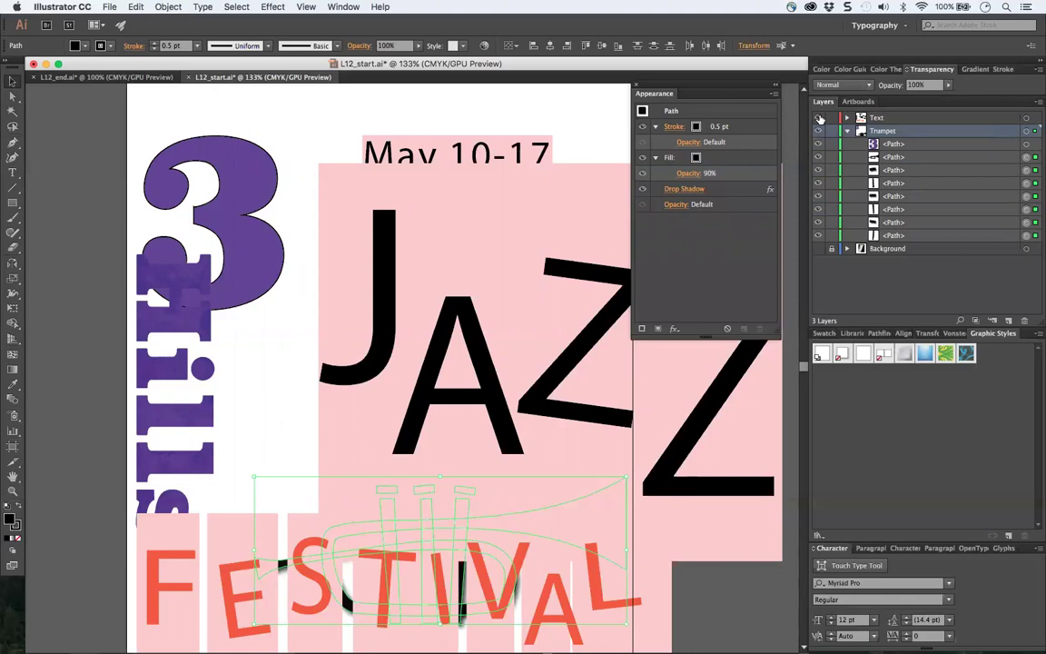
pyautogui.click(819, 118)
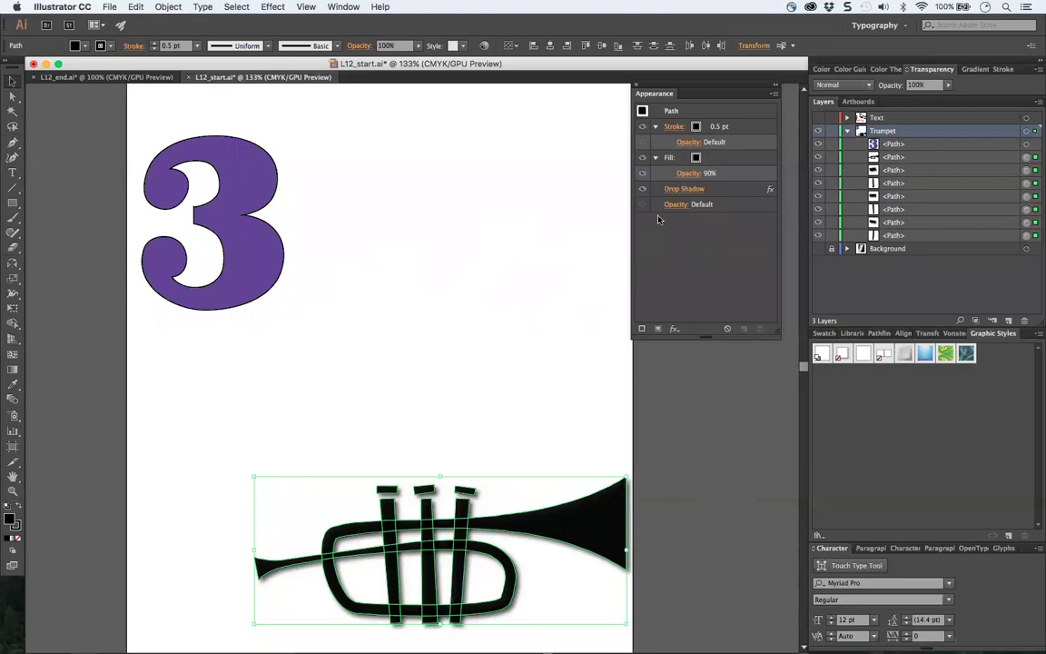
# - Fill the trumpet with the light paper texture swatch
pyautogui.click(696, 159)
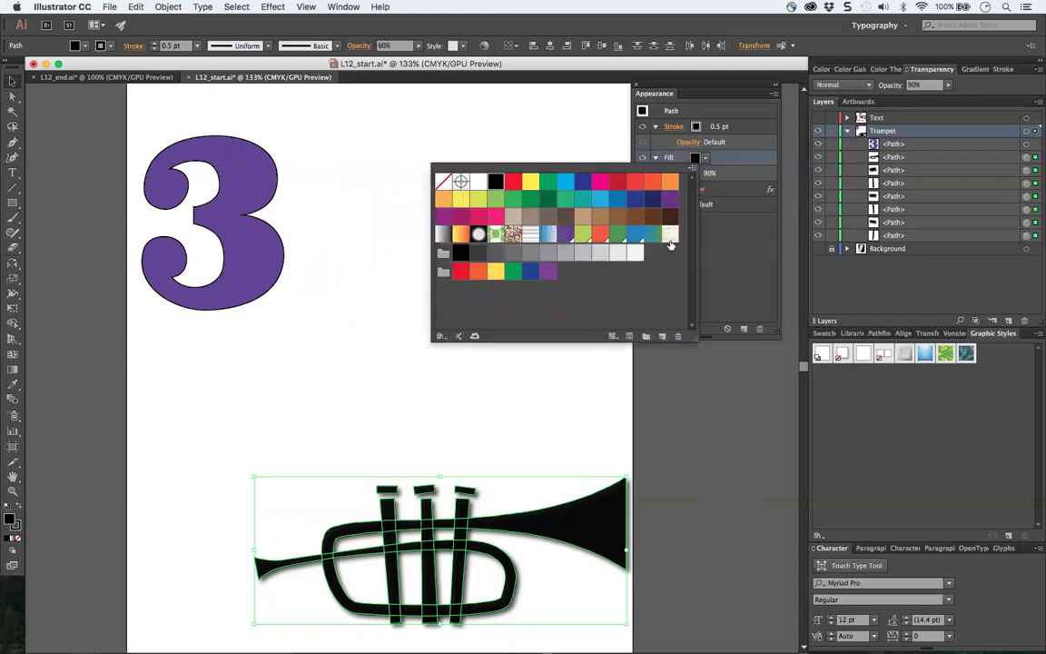
pyautogui.click(671, 234)
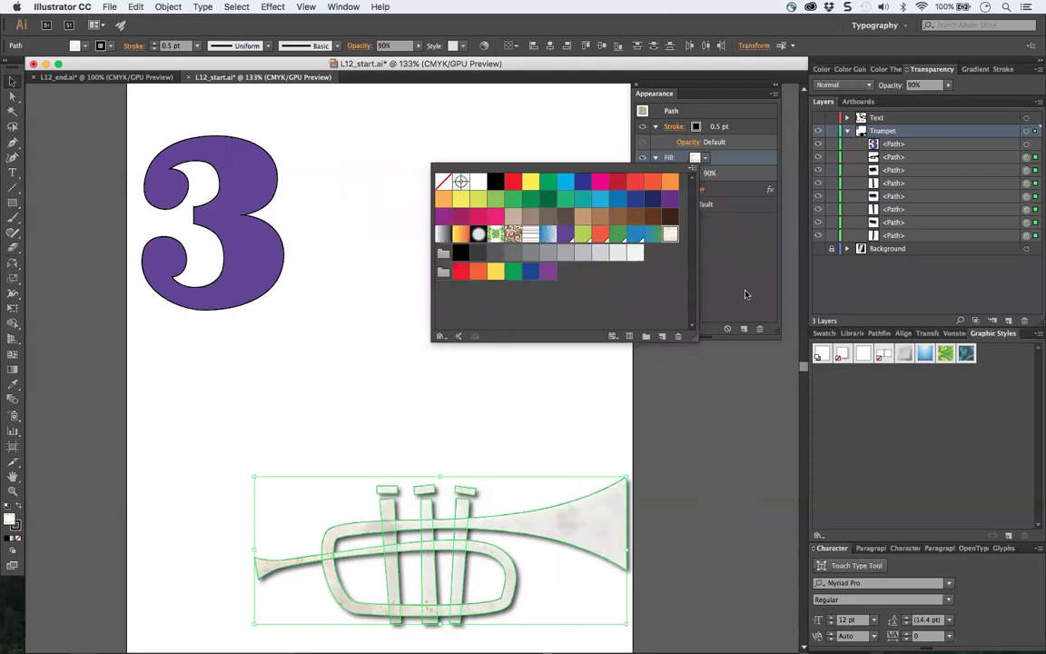
pyautogui.click(704, 158)
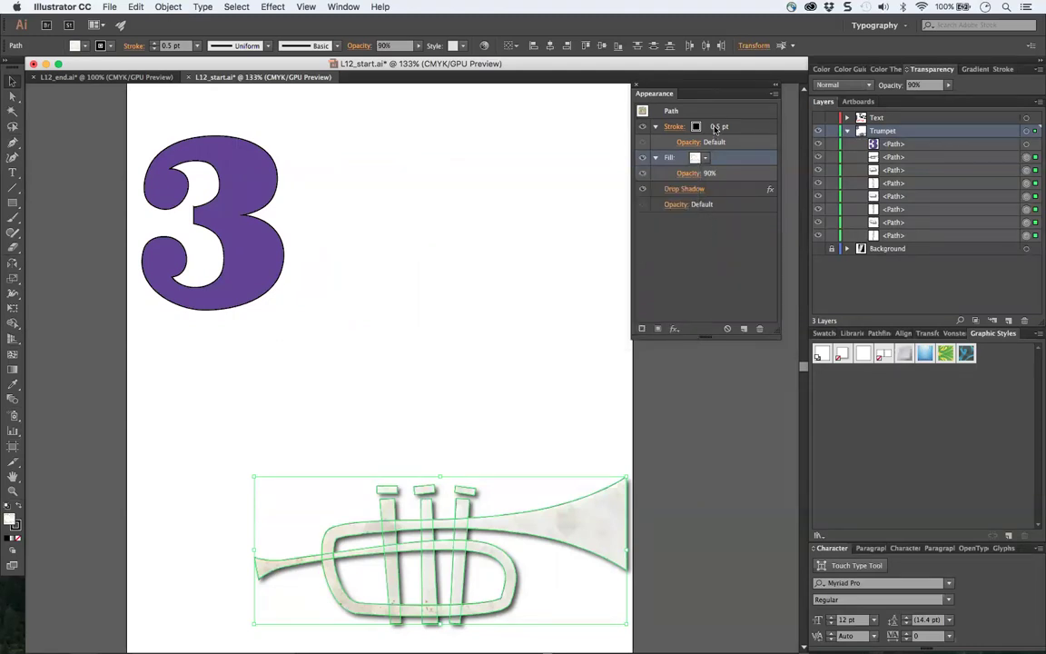
# - Add a second fill to the trumpet using the green Trumpet swatch
pyautogui.click(774, 94)
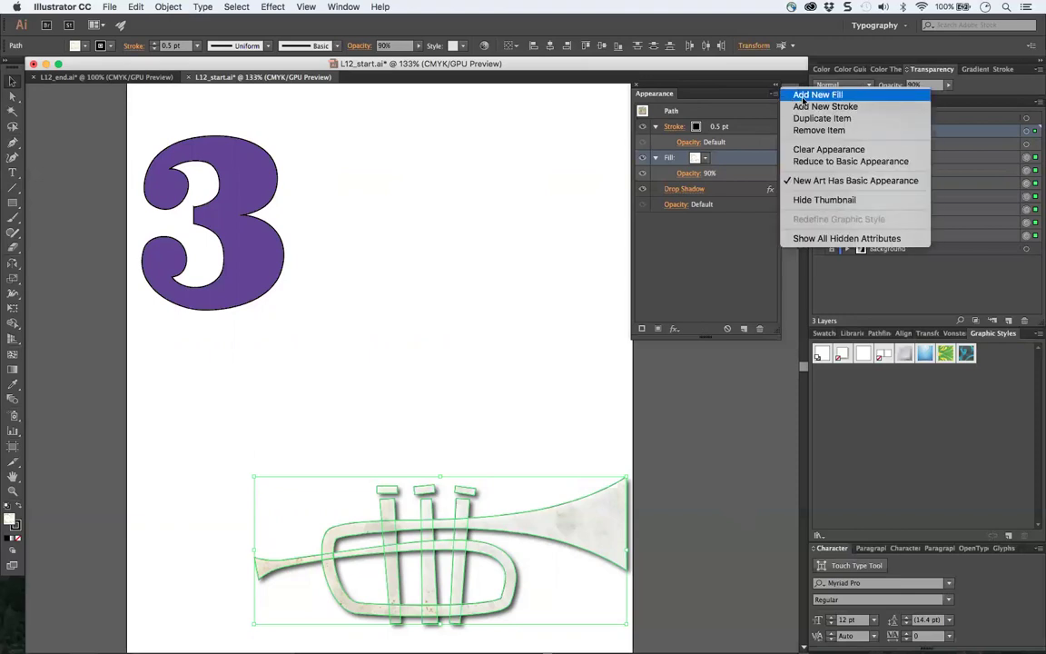
pyautogui.click(803, 96)
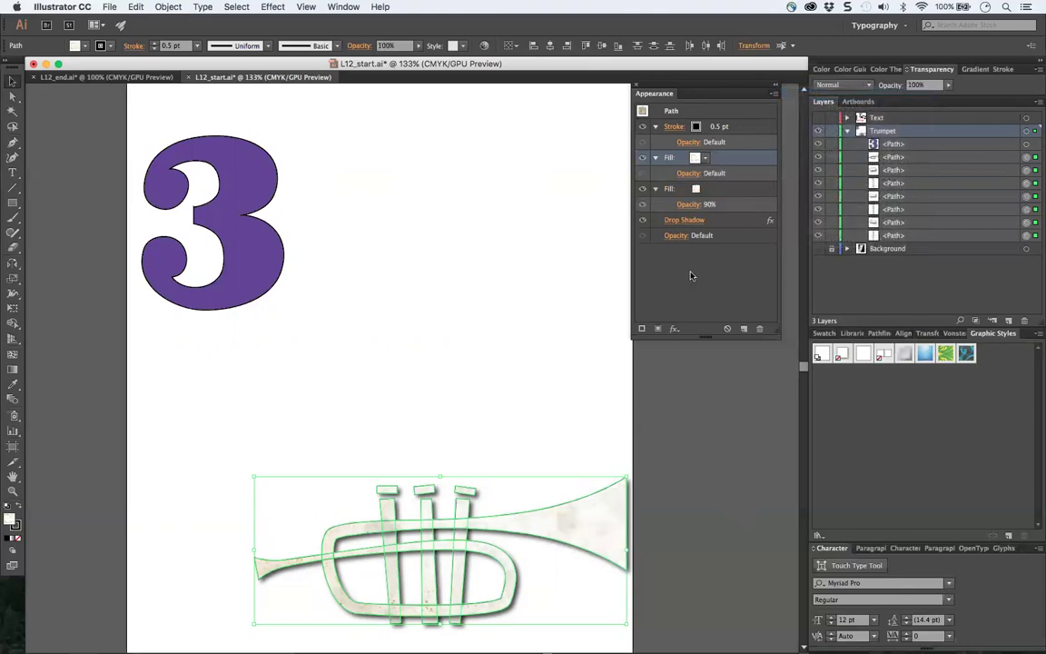
pyautogui.click(700, 158)
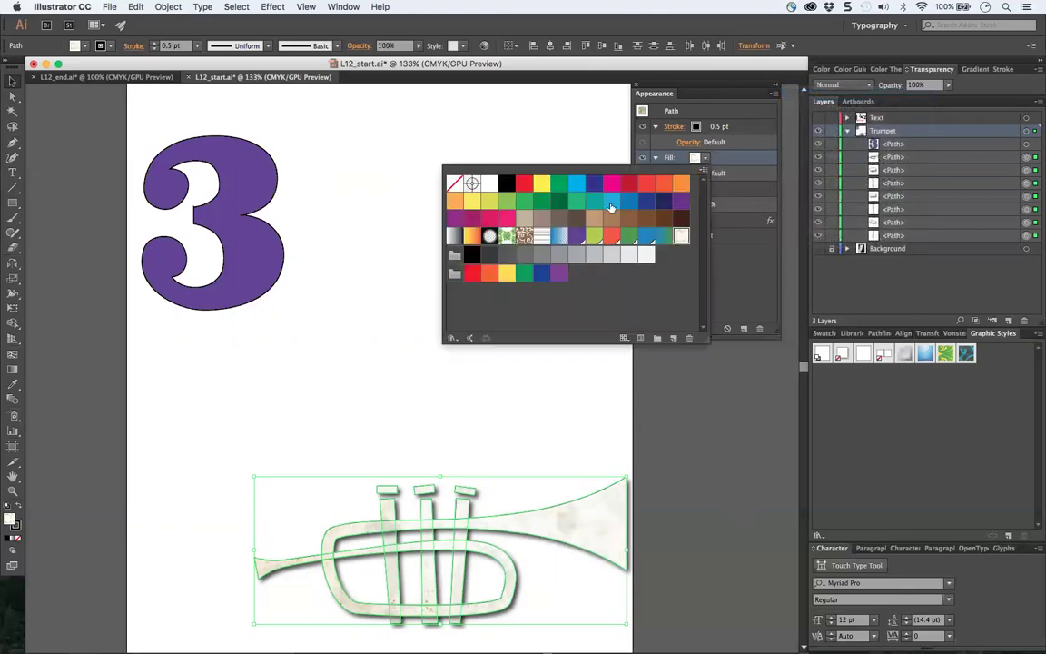
pyautogui.click(595, 238)
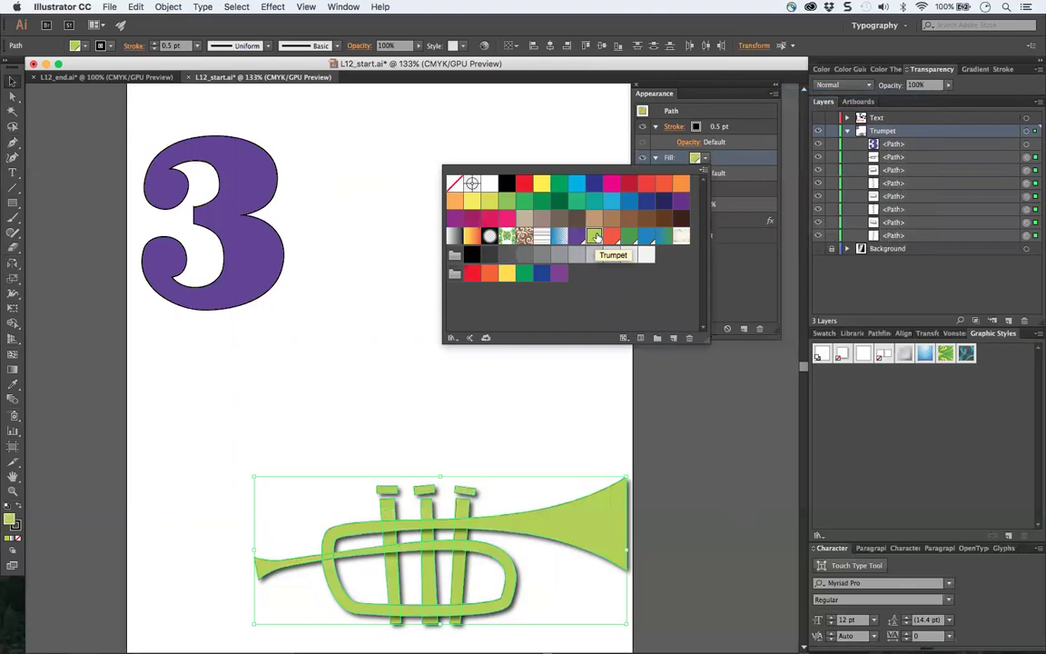
pyautogui.click(695, 443)
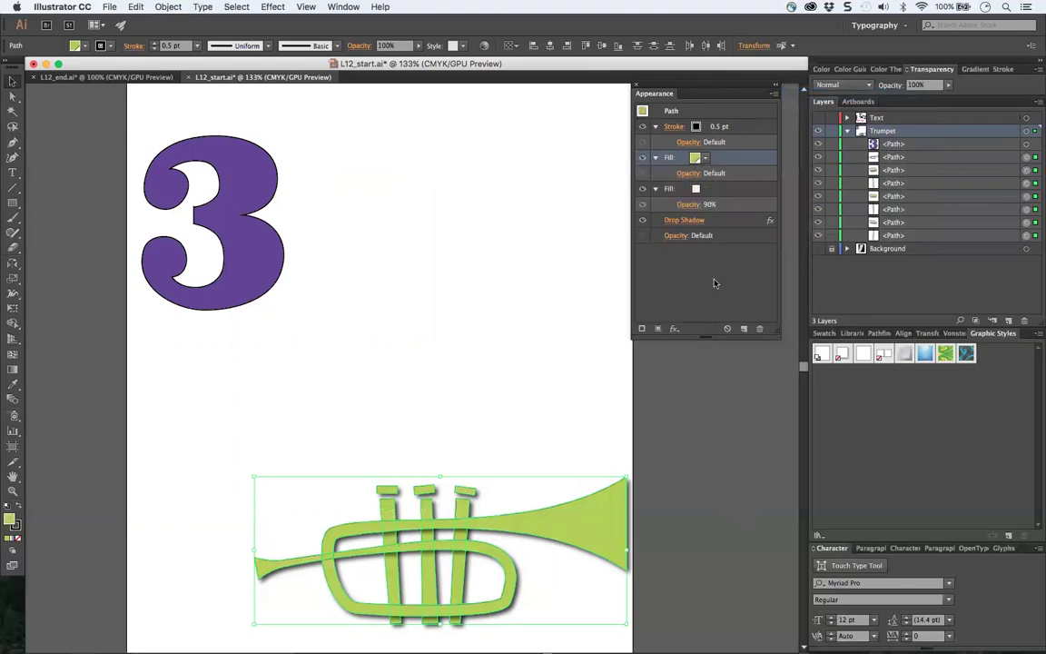
# - Change the green Trumpet fill's blend mode to Multiply at 100% opacity
pyautogui.click(690, 173)
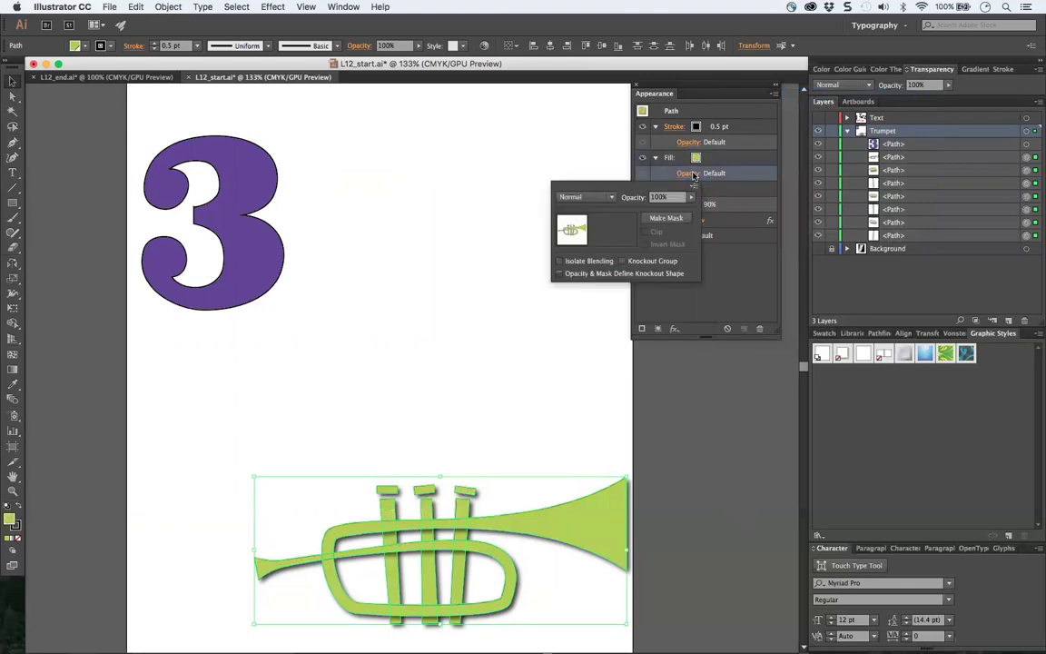
pyautogui.click(613, 198)
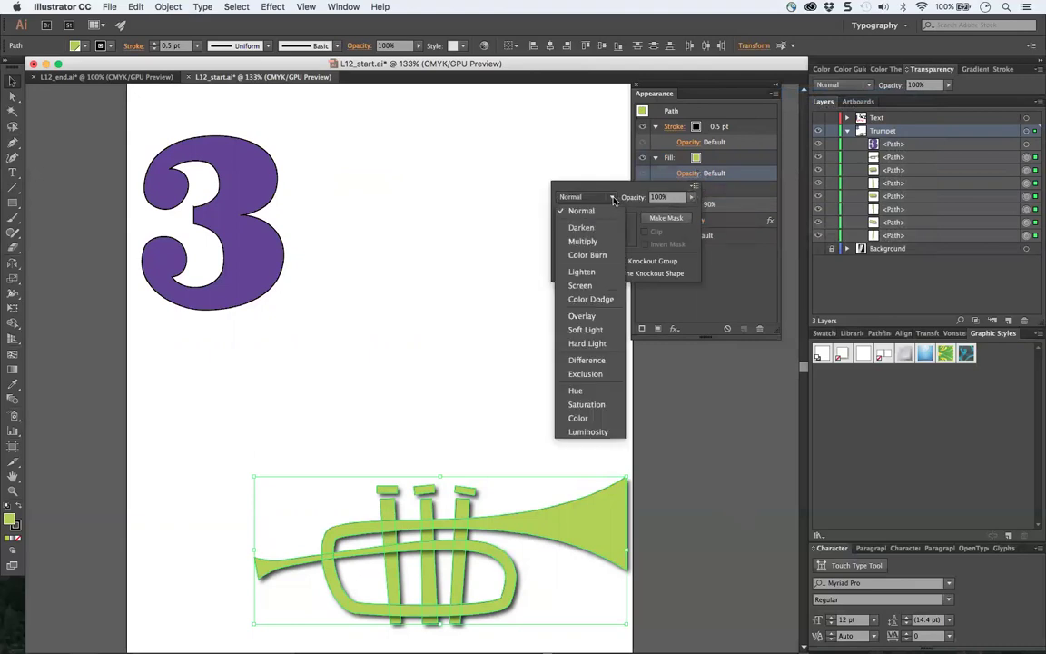
pyautogui.click(595, 240)
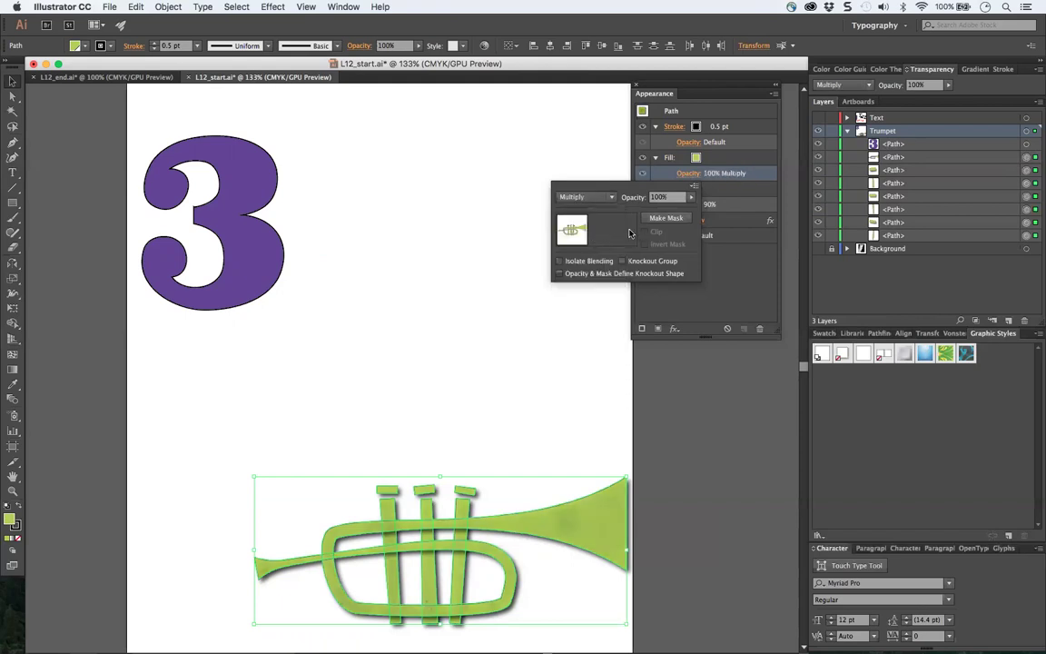
pyautogui.press('Escape')
pyautogui.press('super+equal')
pyautogui.press('super+equal')
pyautogui.press('super+equal')
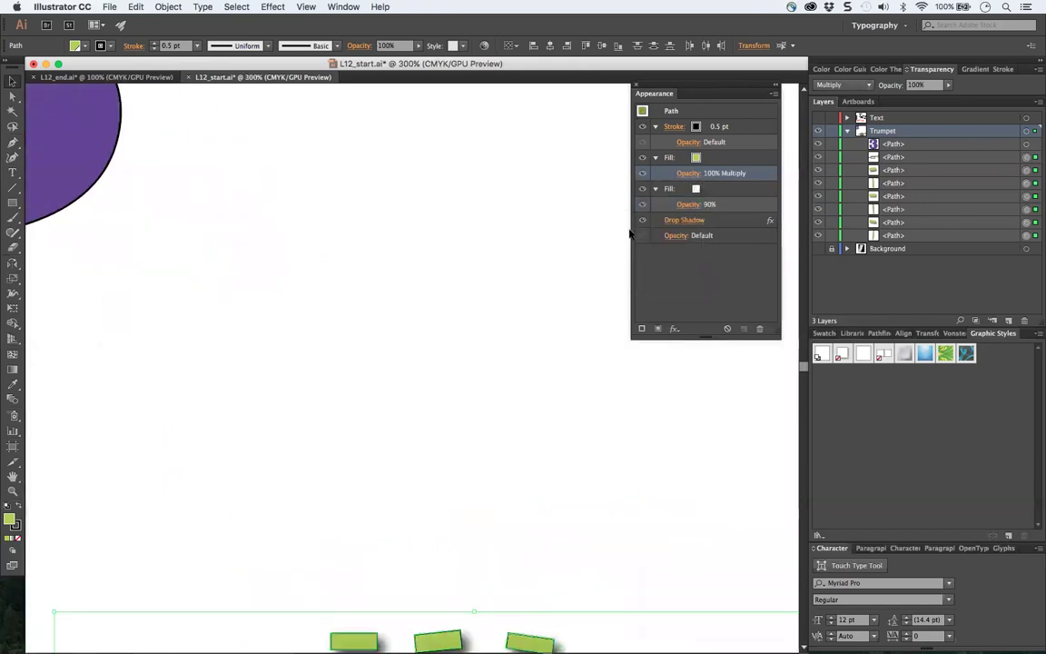
pyautogui.moveTo(804, 364)
pyautogui.mouseDown()
pyautogui.moveTo(805, 379)
pyautogui.moveTo(805, 366)
pyautogui.mouseUp()
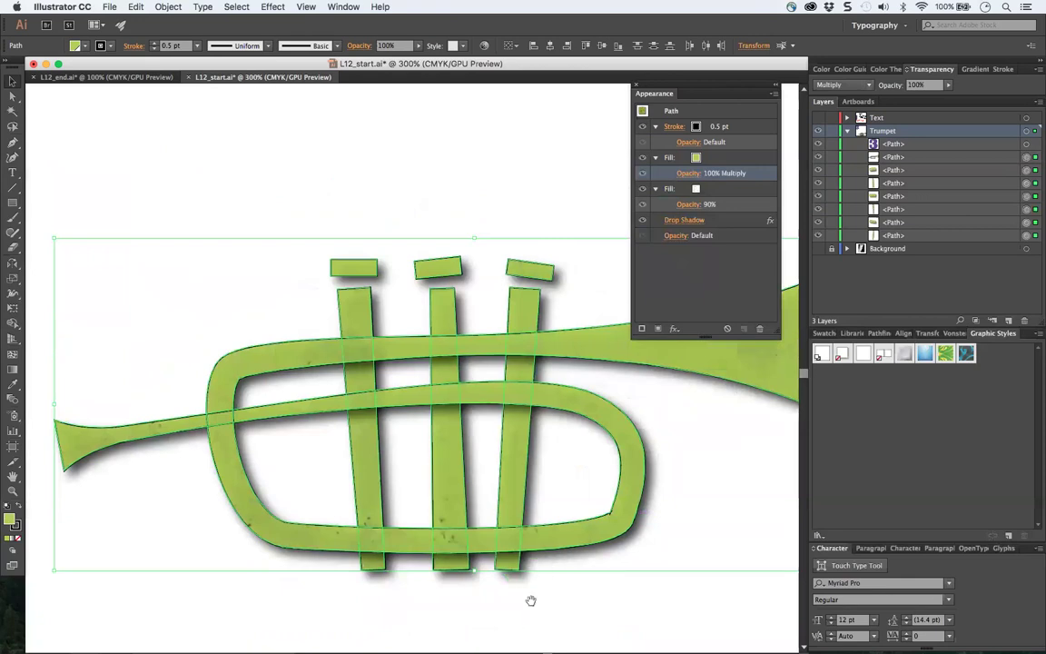
pyautogui.moveTo(532, 602); pyautogui.dragTo(410, 639)
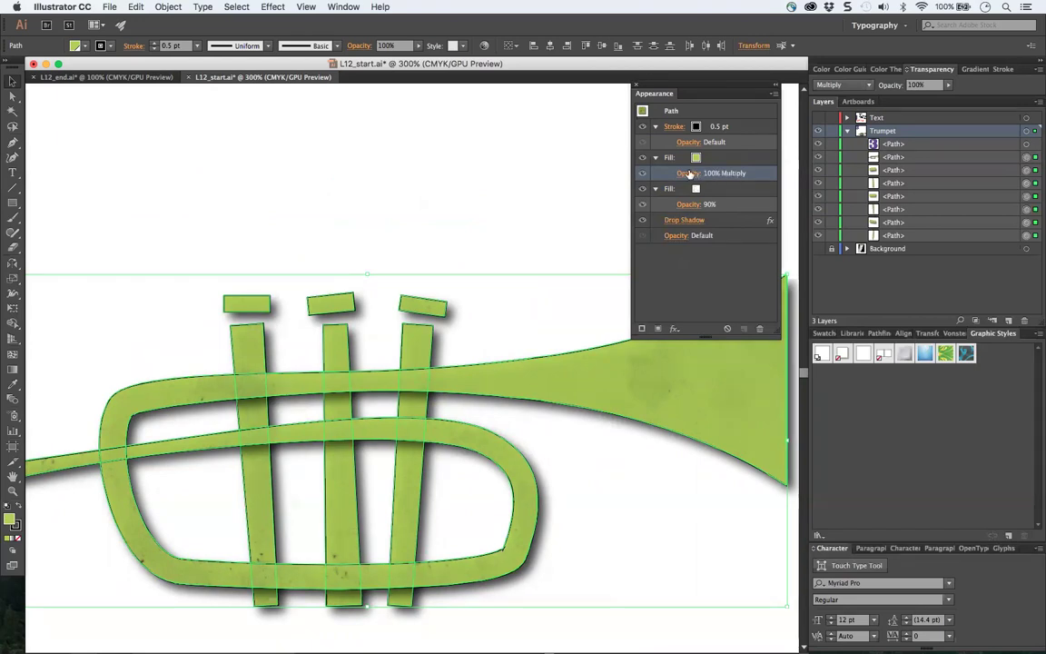
pyautogui.click(690, 173)
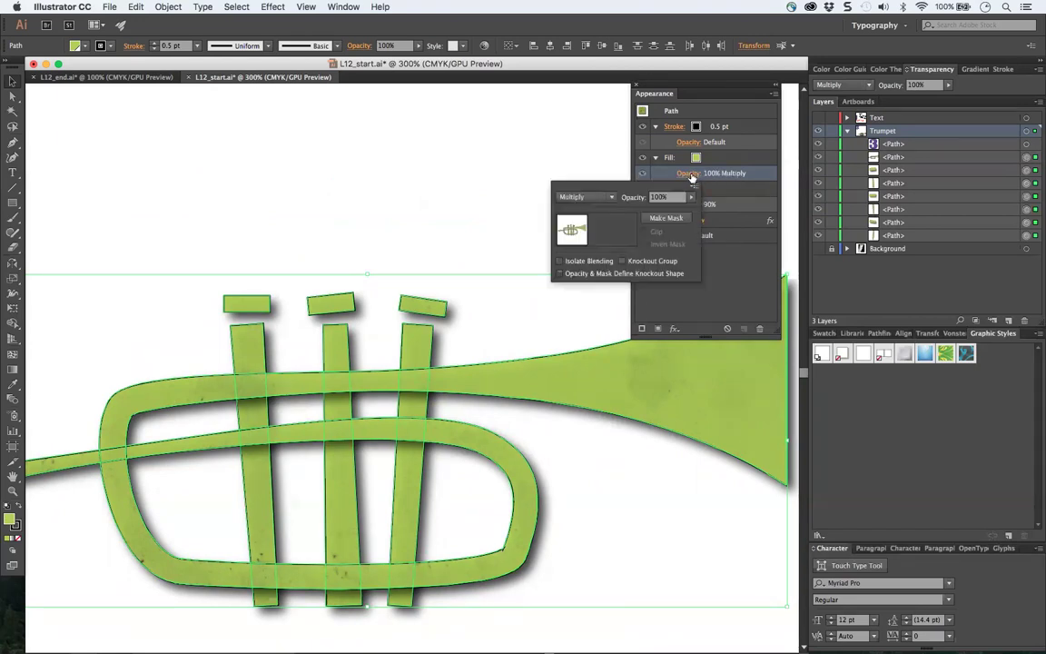
pyautogui.click(610, 197)
pyautogui.click(592, 299)
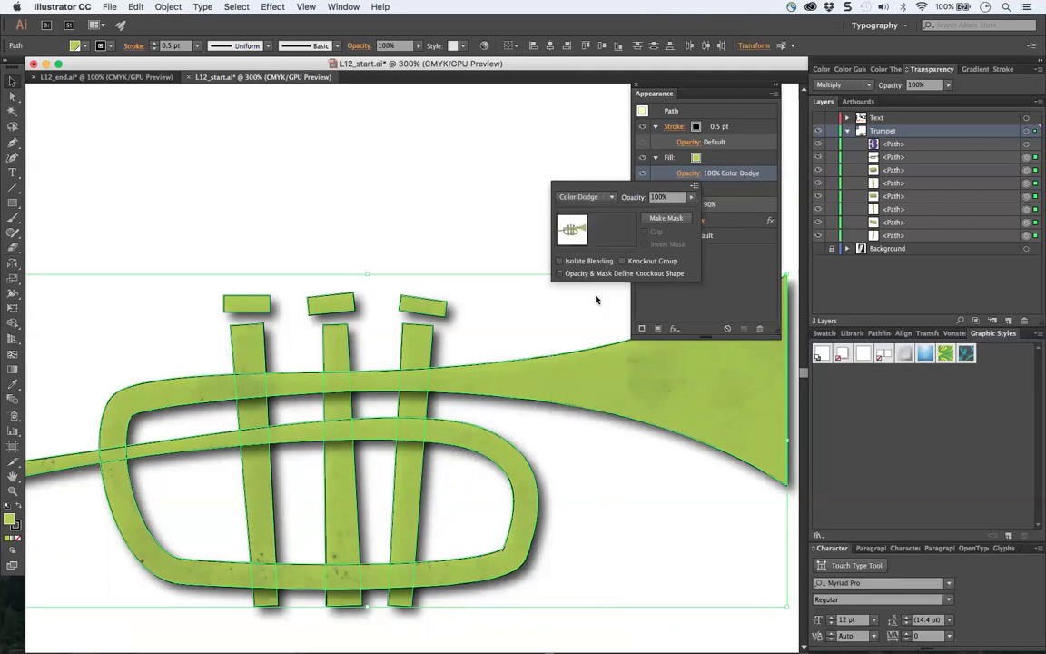
pyautogui.click(594, 199)
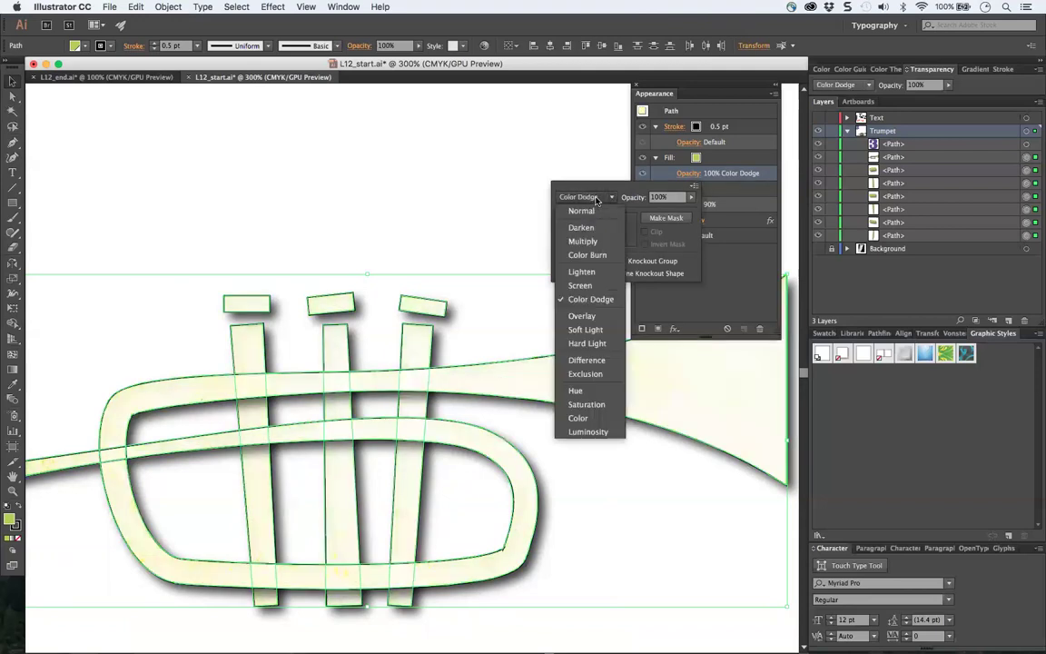
pyautogui.click(586, 255)
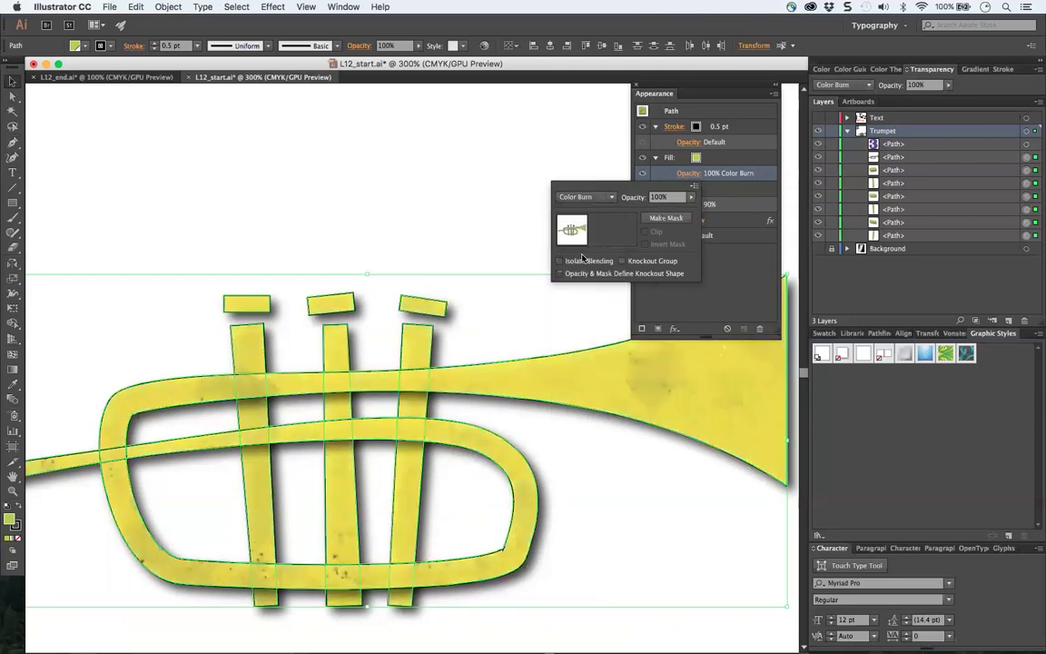
pyautogui.click(611, 198)
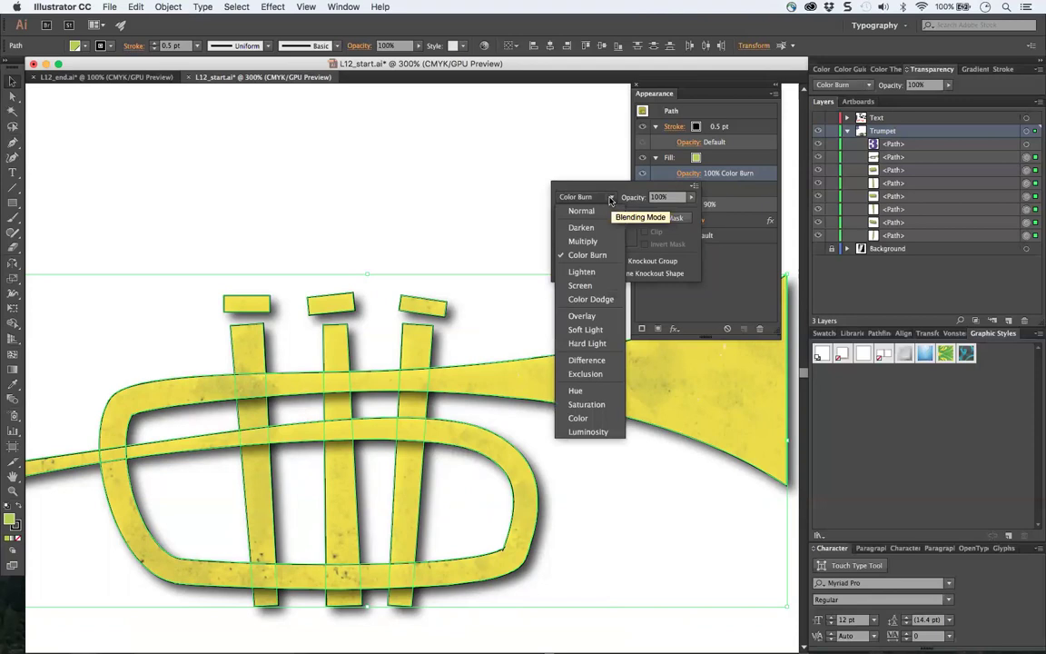
pyautogui.click(607, 227)
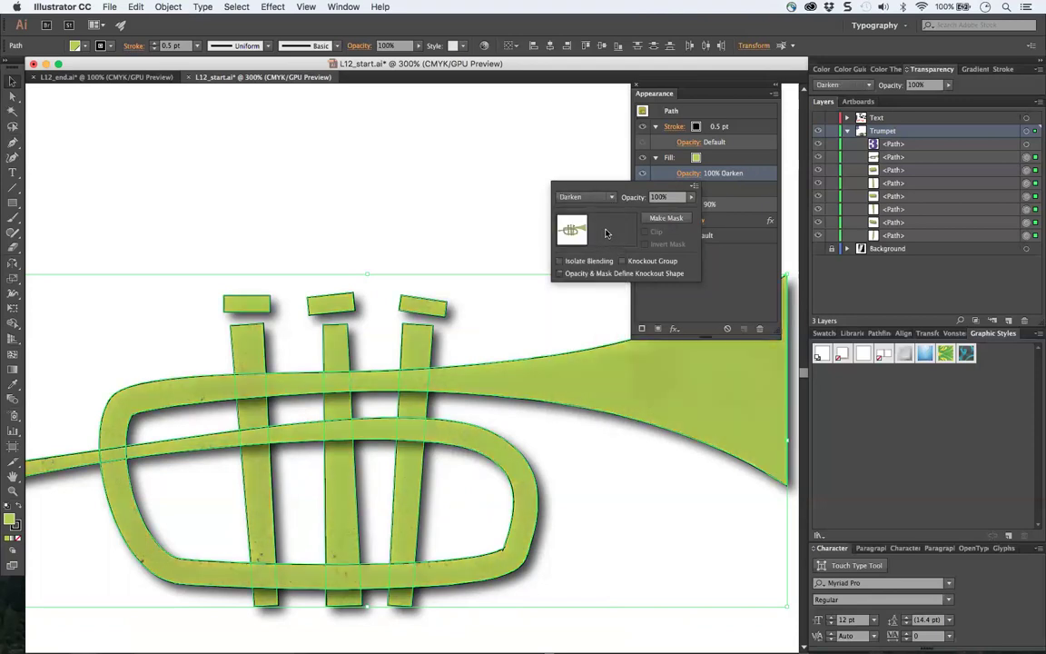
pyautogui.click(611, 197)
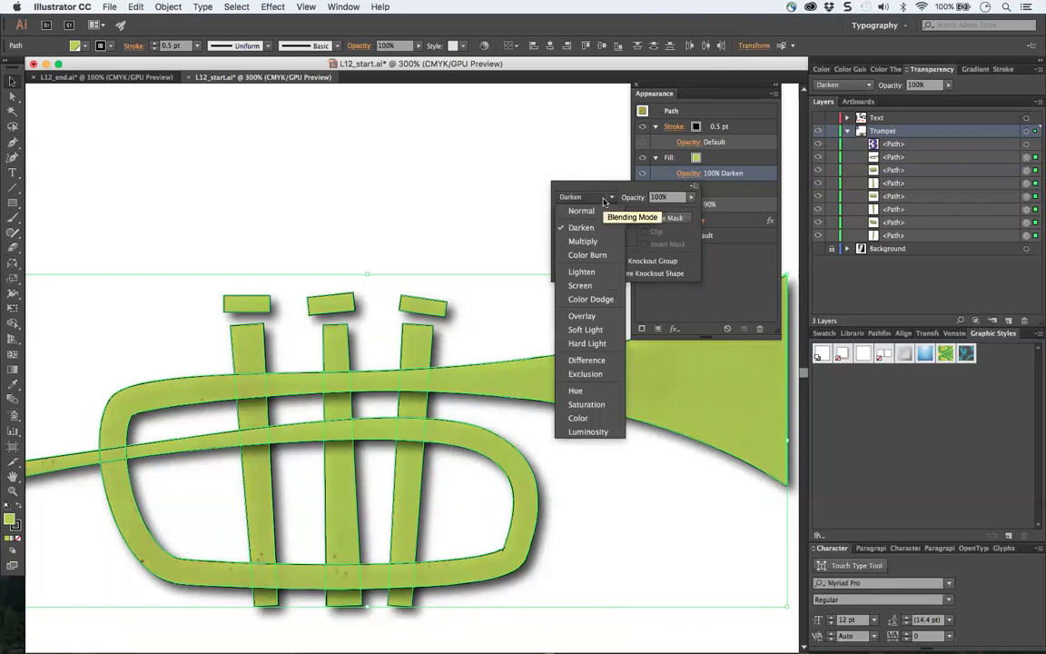
pyautogui.click(599, 241)
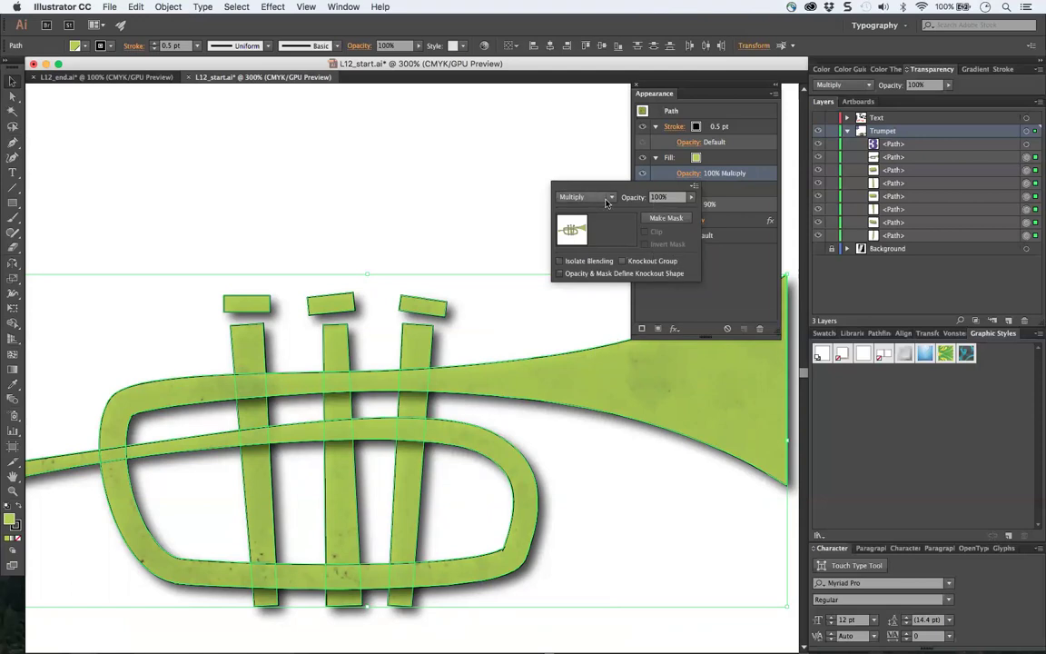
pyautogui.click(735, 263)
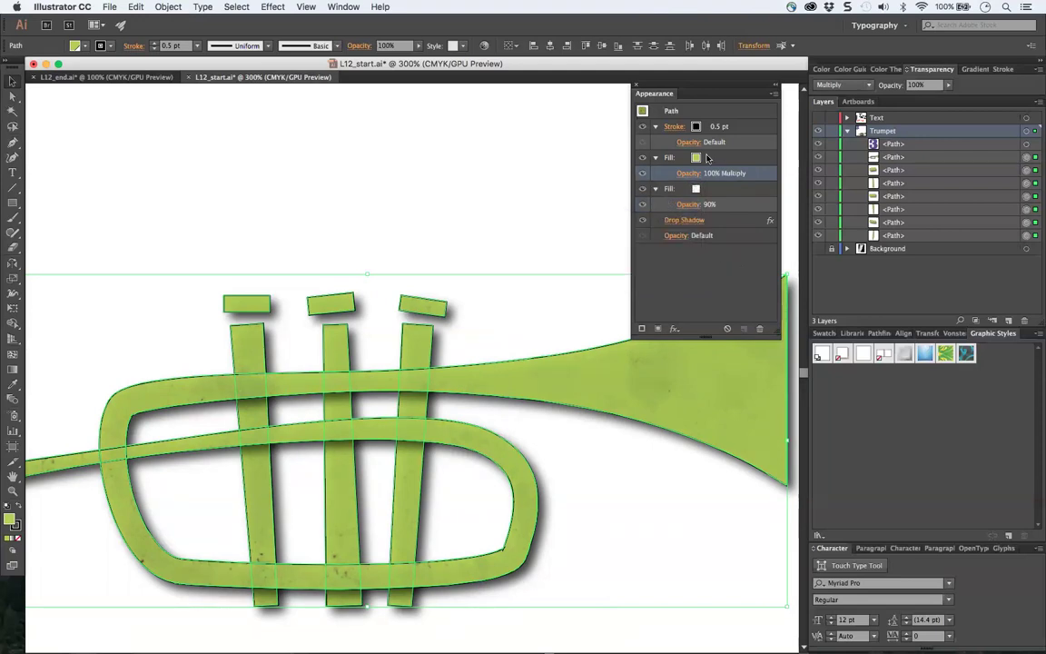
pyautogui.click(724, 157)
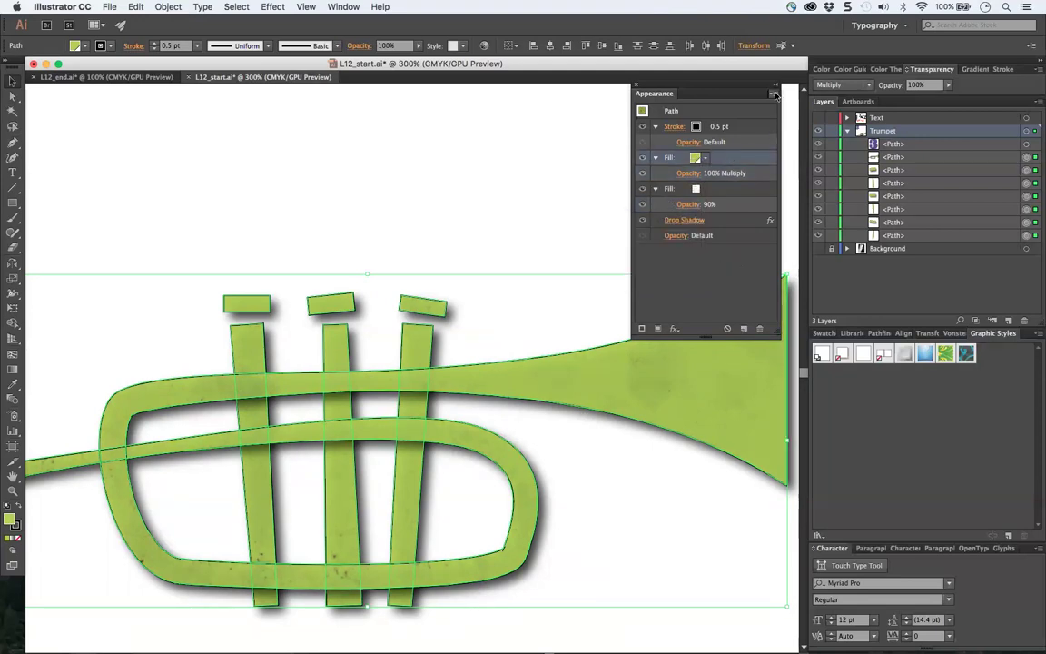
pyautogui.click(776, 94)
# - Add a new top fill to the trumpet and set it to the blue-green gradient swatch
pyautogui.click(711, 217)
pyautogui.click(706, 158)
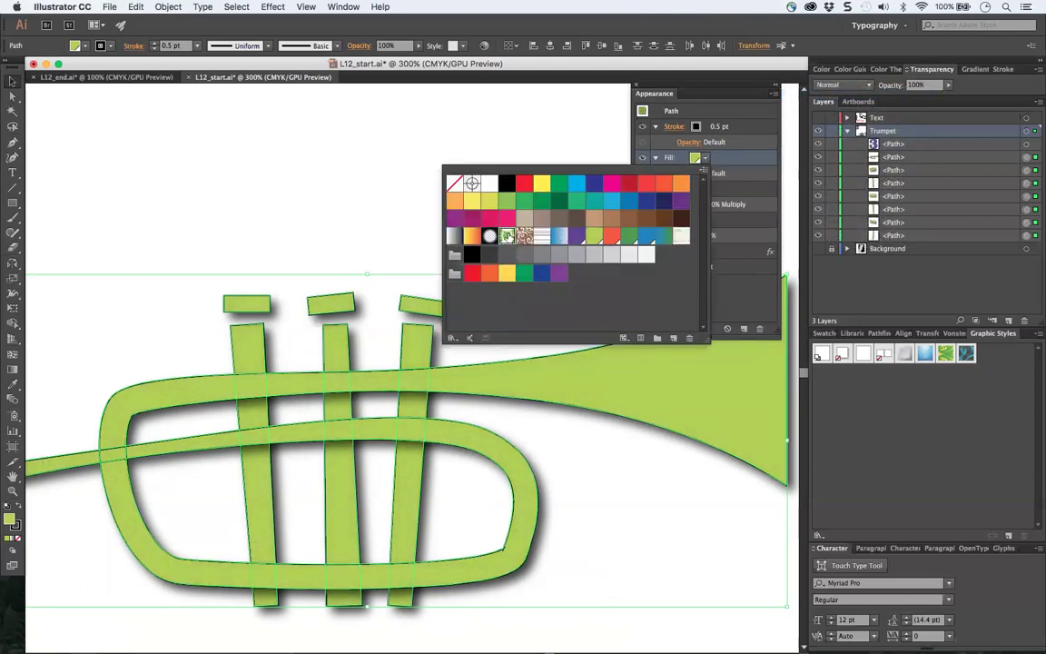
pyautogui.click(507, 235)
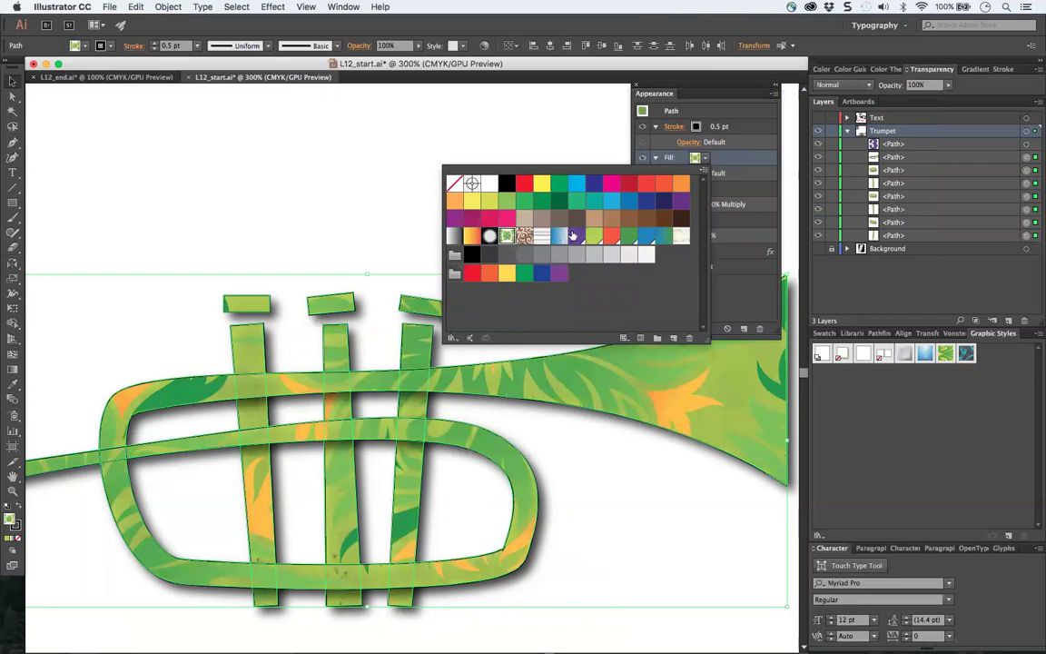
pyautogui.click(704, 161)
pyautogui.click(703, 160)
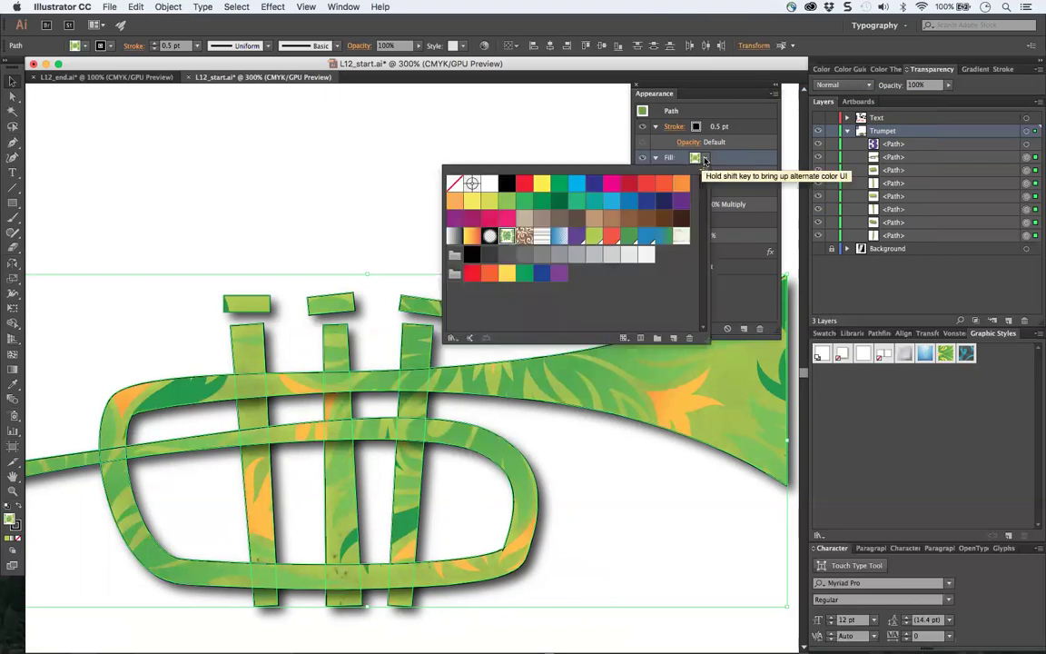
pyautogui.click(560, 236)
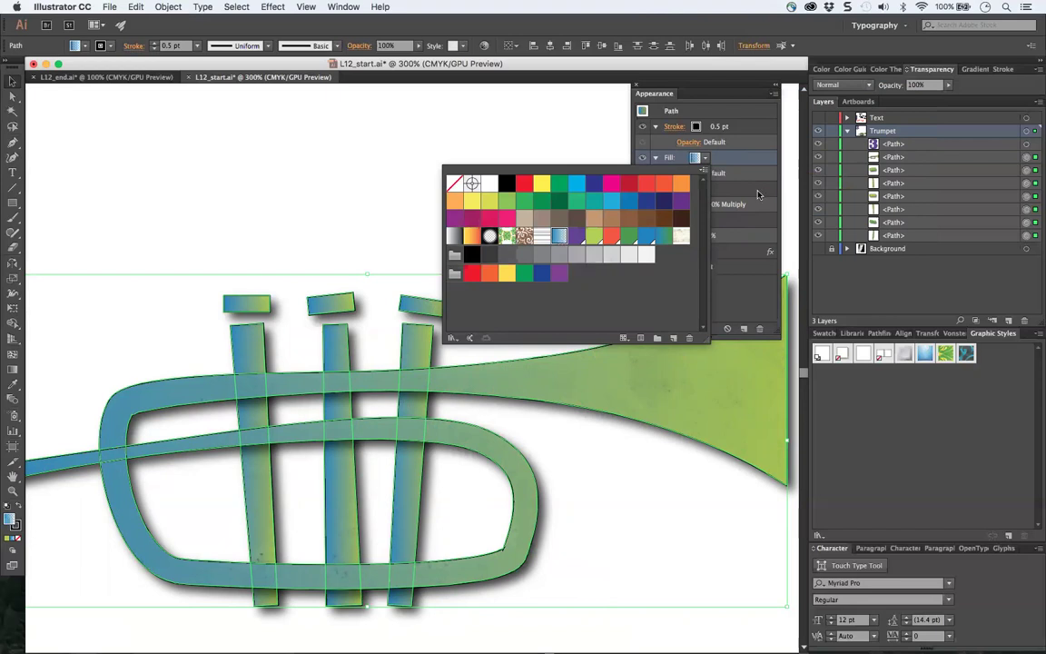
pyautogui.press('Escape')
pyautogui.click(713, 173)
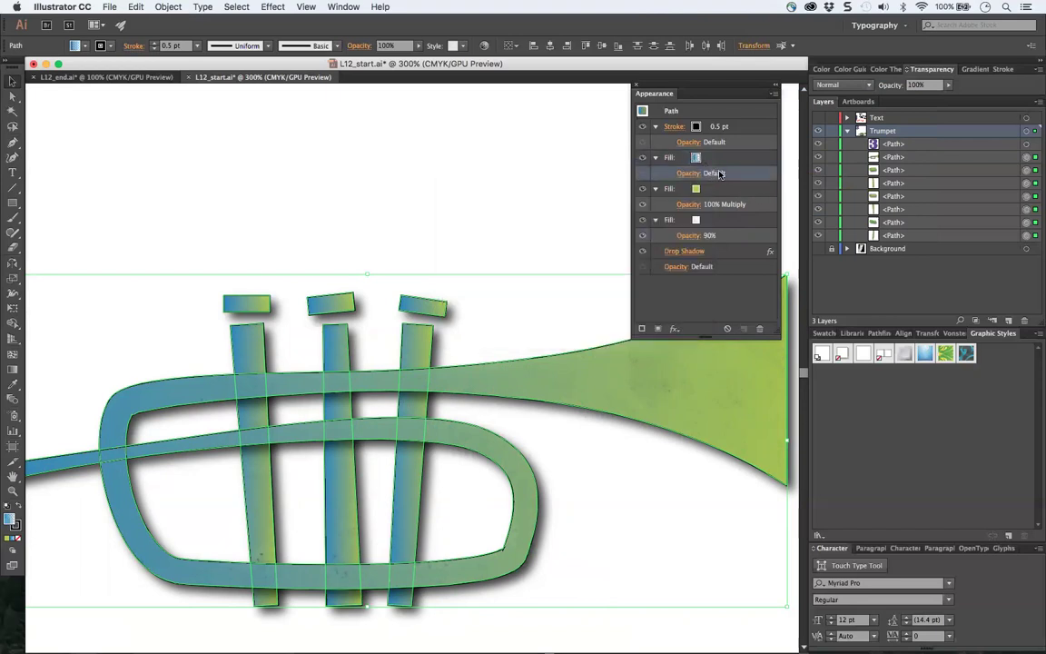
# - Set the gradient fill's blend mode to Lighten and review the whole trumpet deselected
pyautogui.click(688, 173)
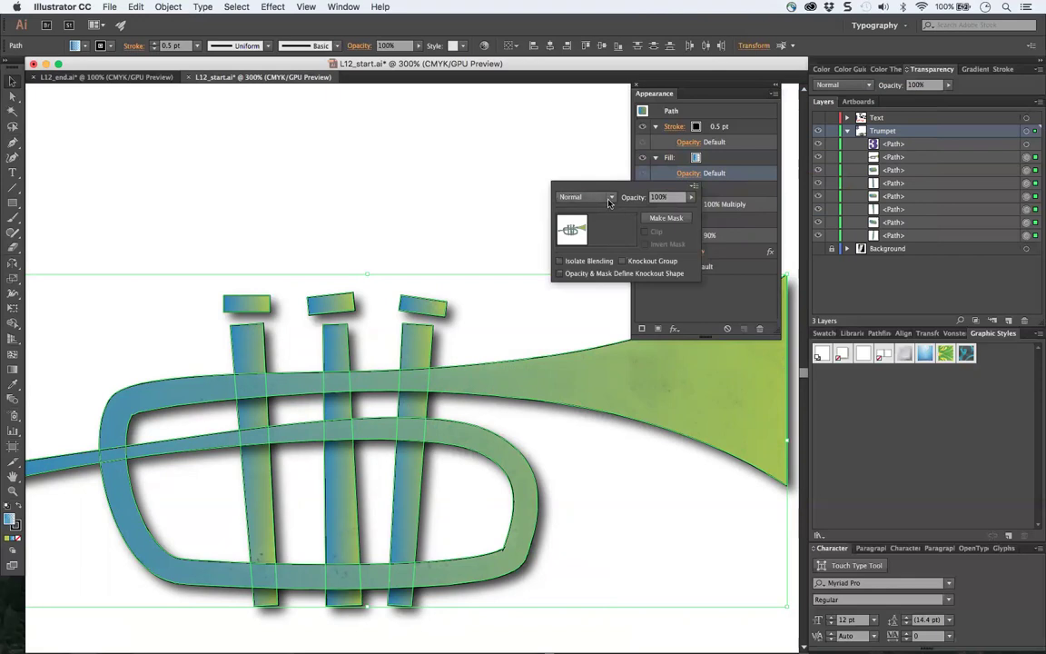
pyautogui.click(610, 200)
pyautogui.click(607, 272)
pyautogui.press('Escape')
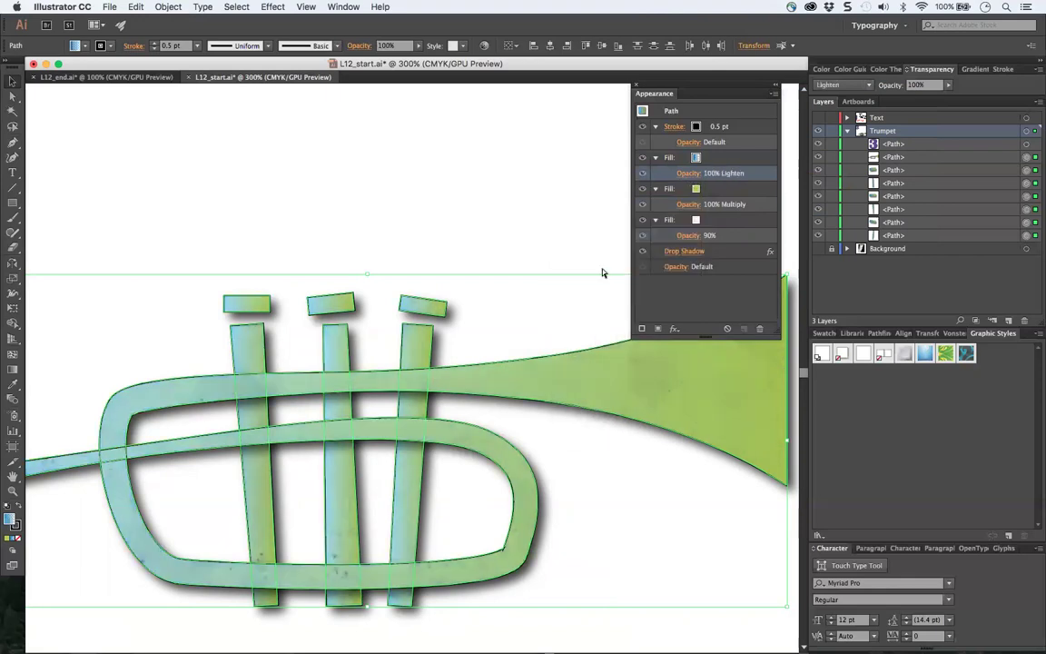
pyautogui.press('super+minus')
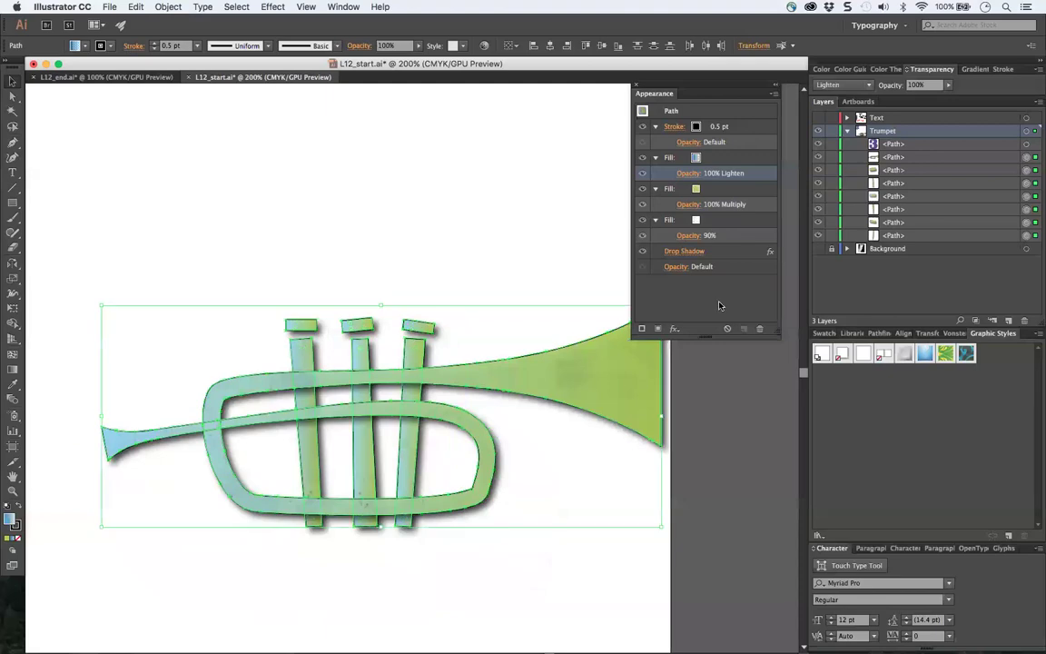
pyautogui.click(460, 196)
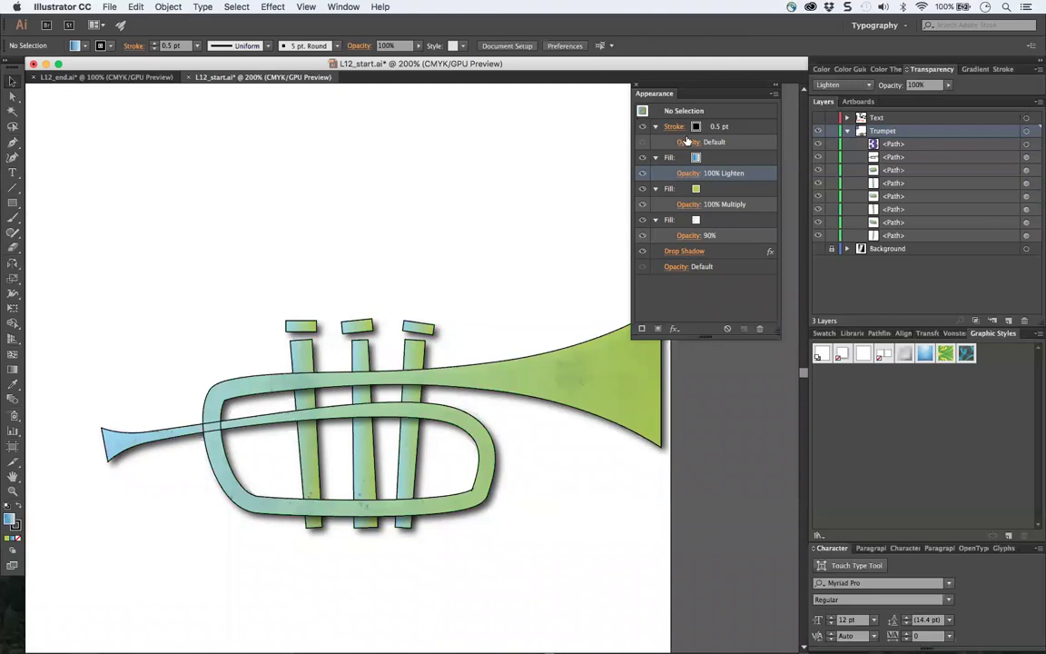
# - Set the stroke in the Appearance panel to None after trying pattern swatches
pyautogui.click(717, 128)
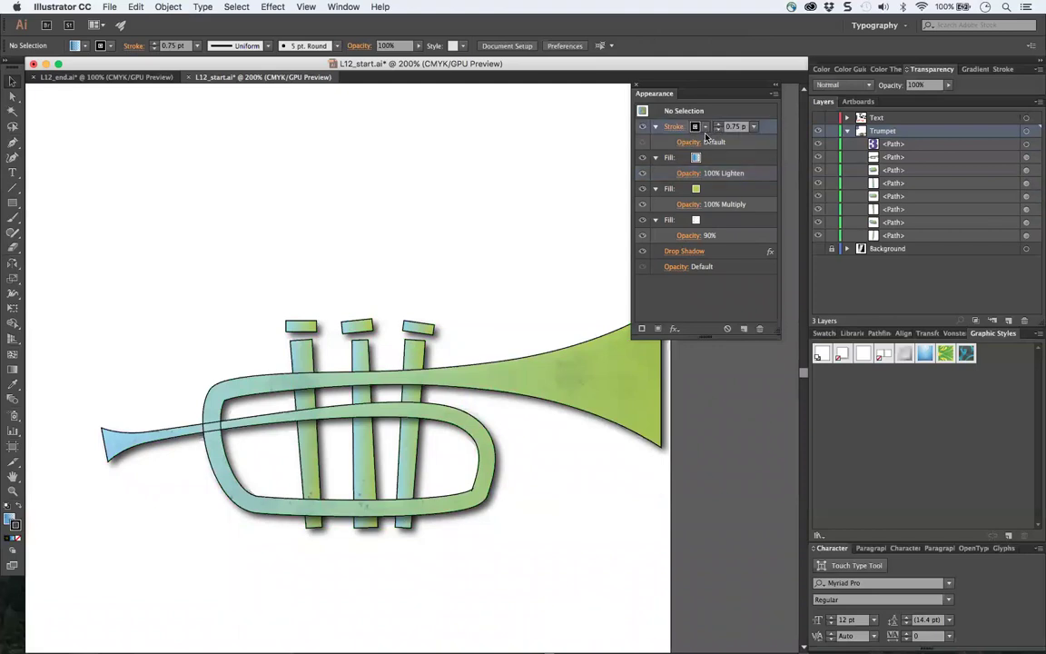
pyautogui.click(706, 131)
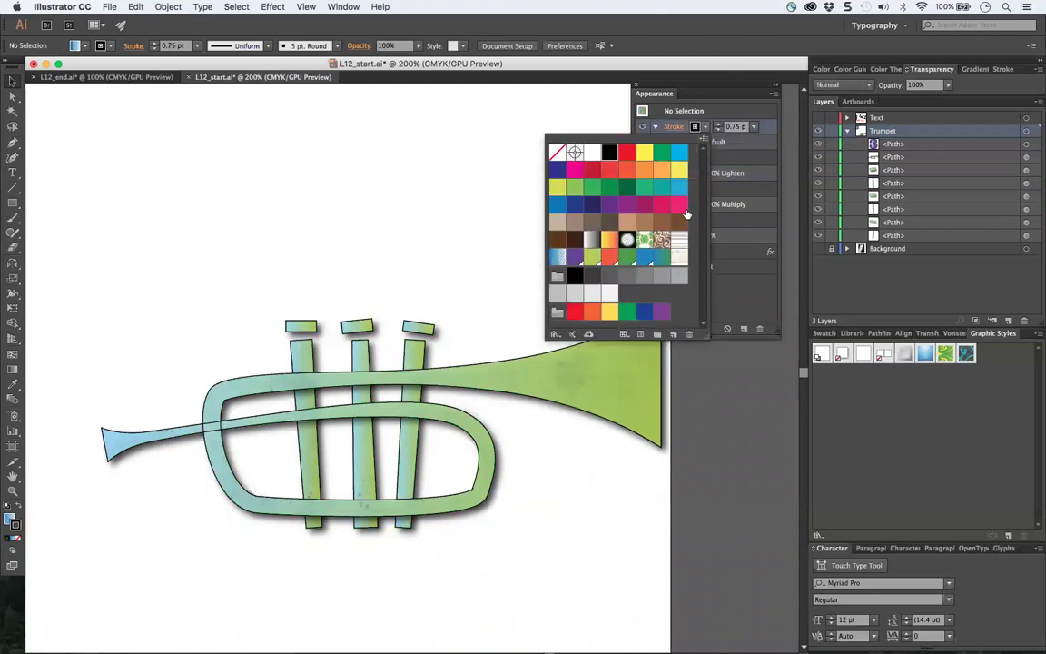
pyautogui.click(644, 240)
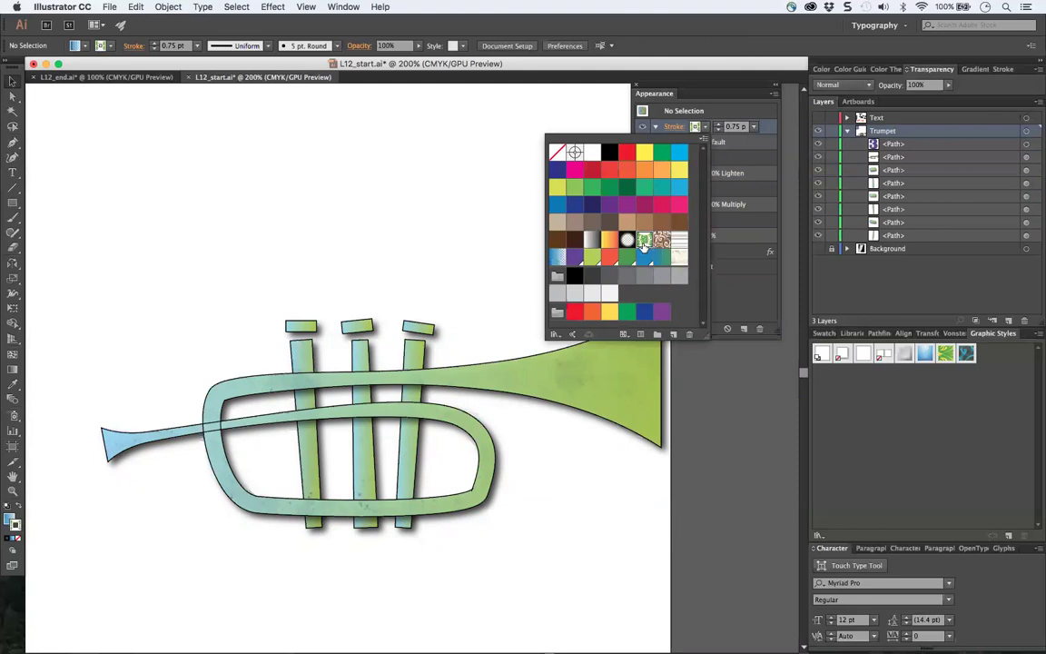
pyautogui.click(679, 239)
pyautogui.click(609, 151)
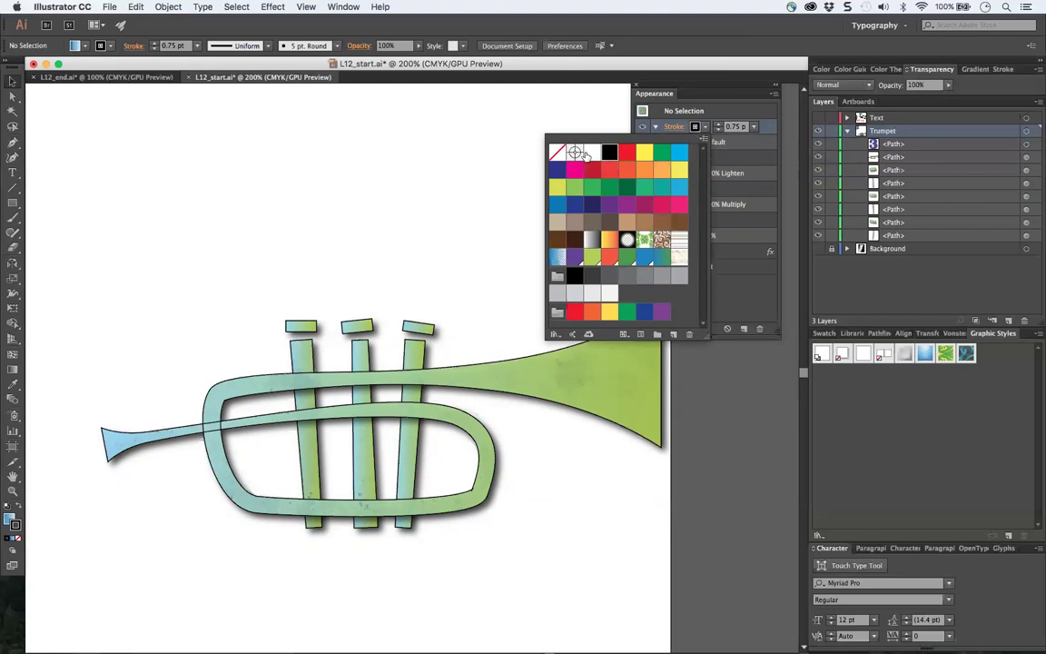
pyautogui.click(556, 147)
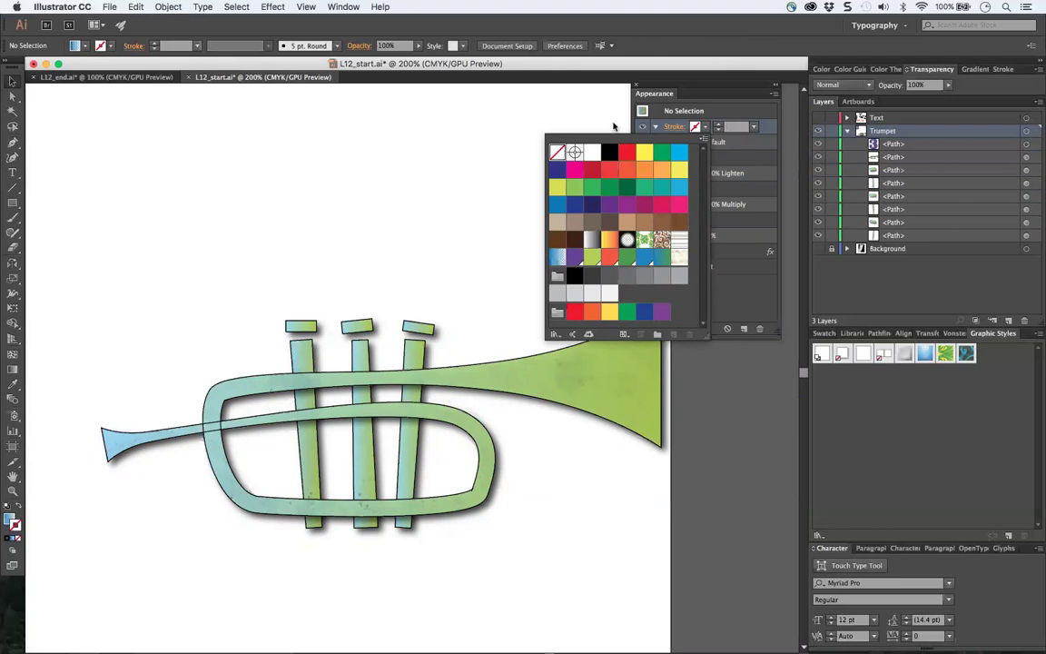
pyautogui.click(506, 113)
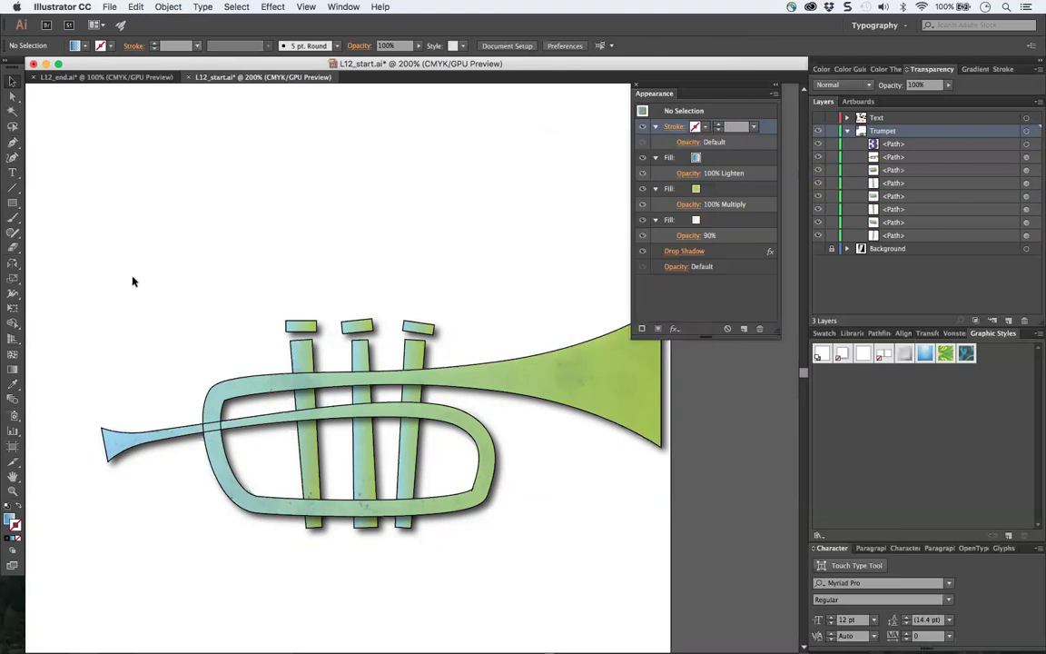
# - Apply the Foliage pattern swatch to the trumpet's stroke and preview it
pyautogui.moveTo(98, 274); pyautogui.dragTo(668, 577)
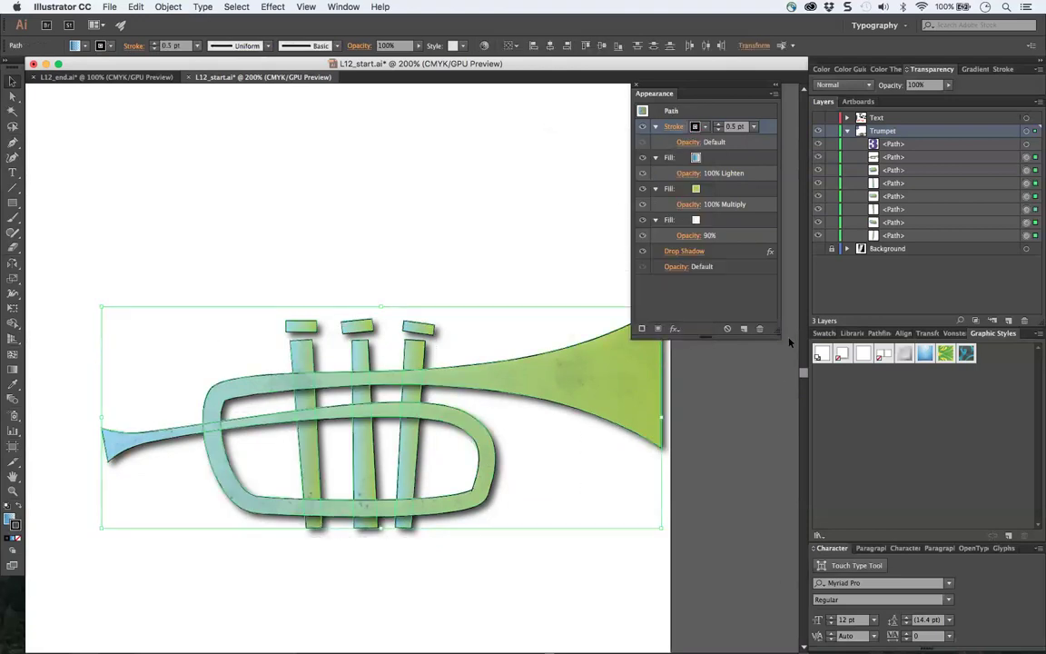
pyautogui.click(707, 128)
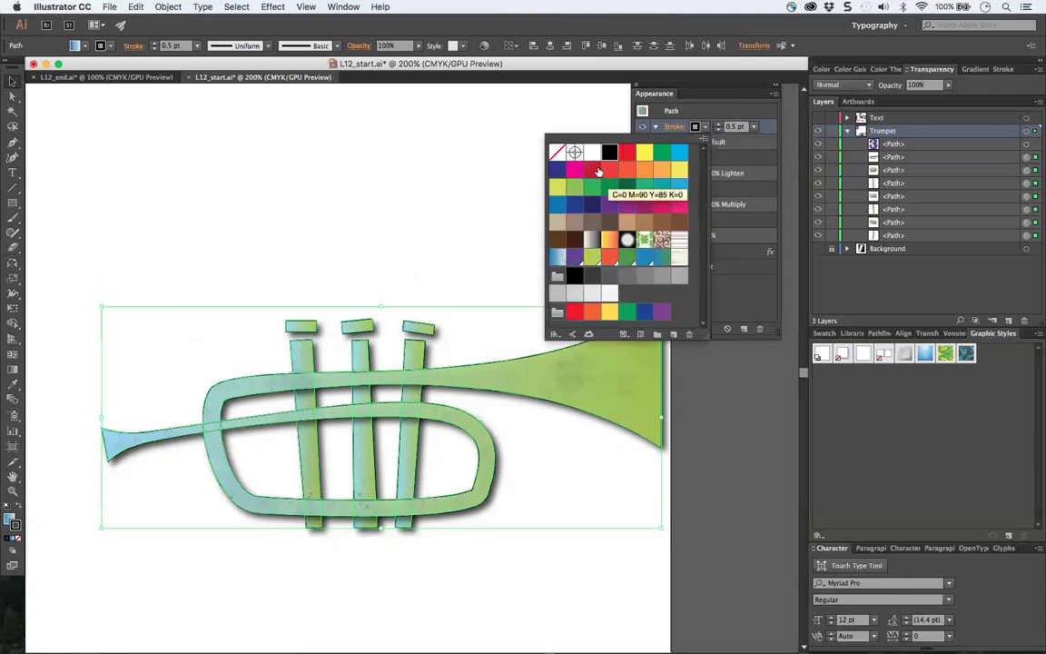
pyautogui.click(643, 247)
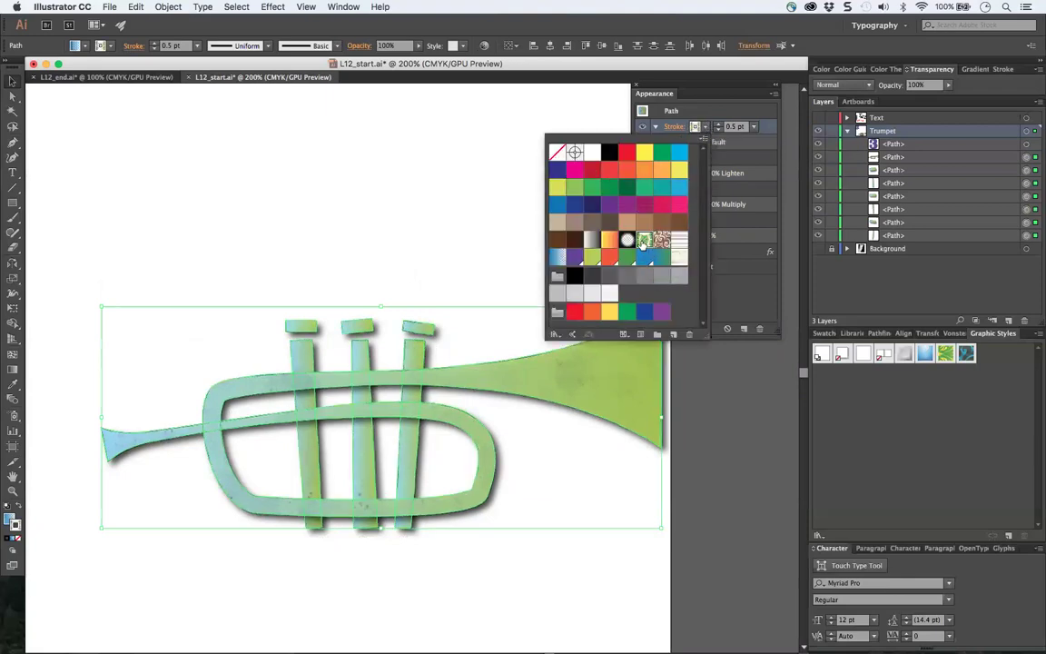
pyautogui.click(581, 521)
pyautogui.click(574, 520)
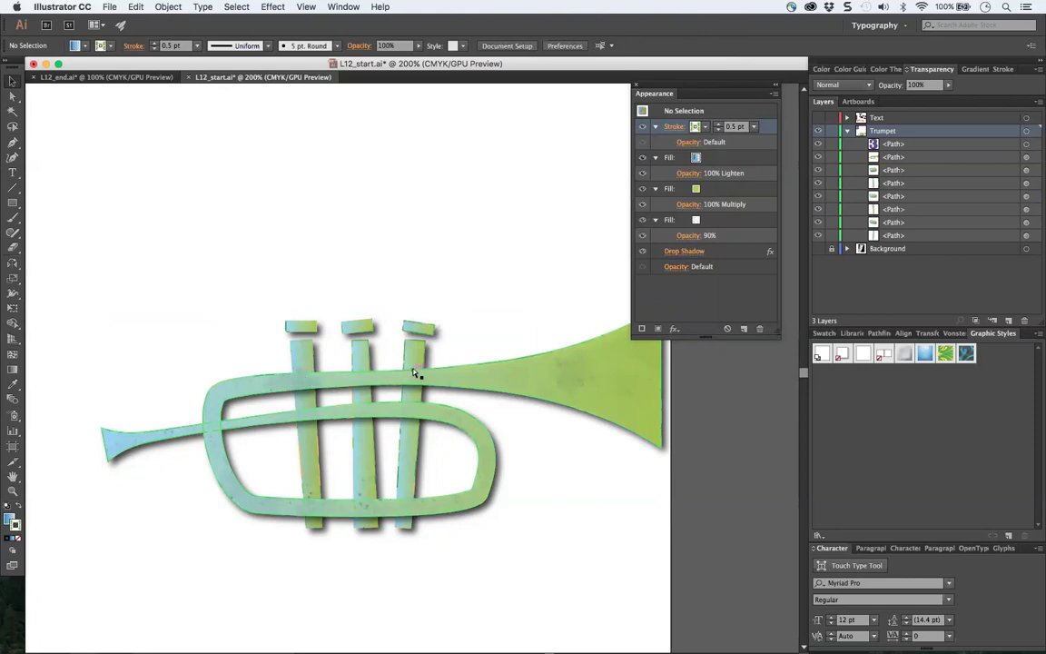
pyautogui.scroll(10, 413, 372)
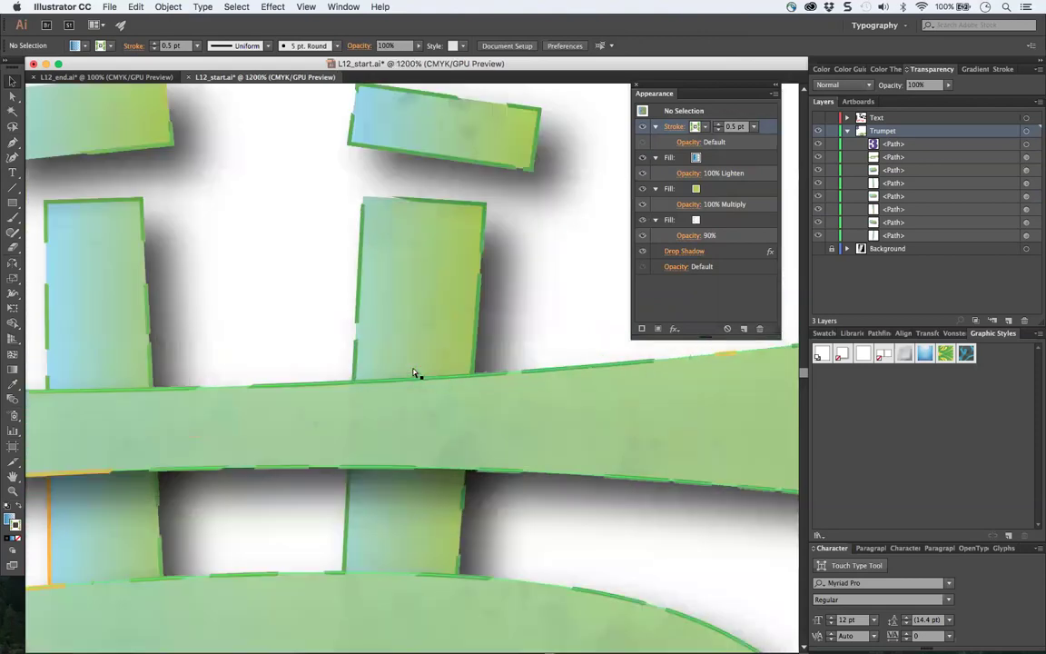
pyautogui.scroll(-6, 413, 372)
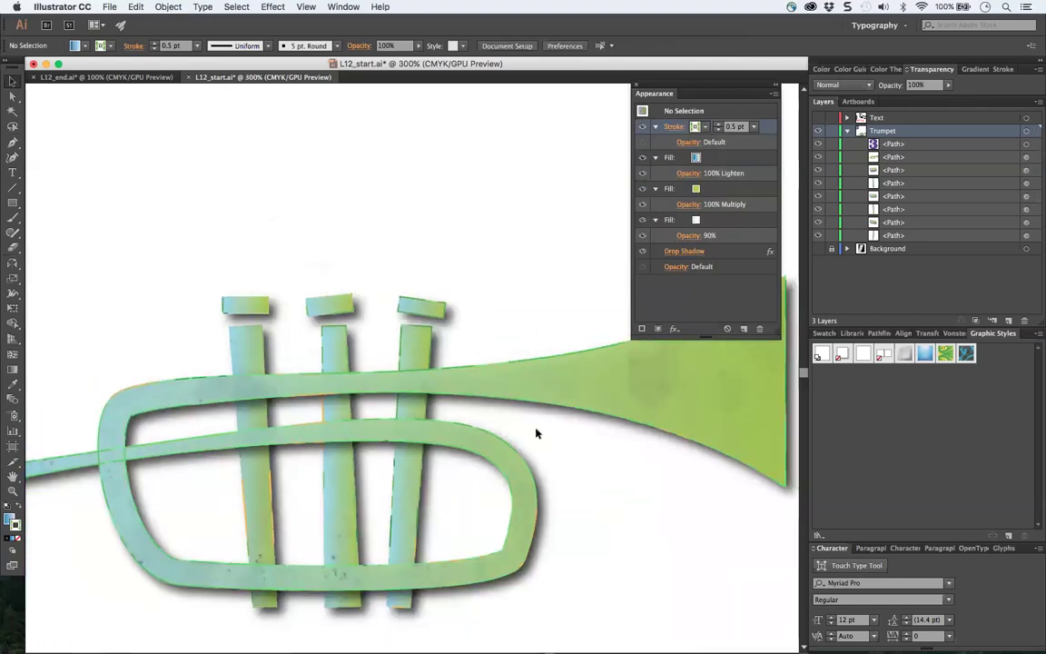
# - Compare the circle pattern on the stroke, then return to the Foliage pattern
pyautogui.click(526, 401)
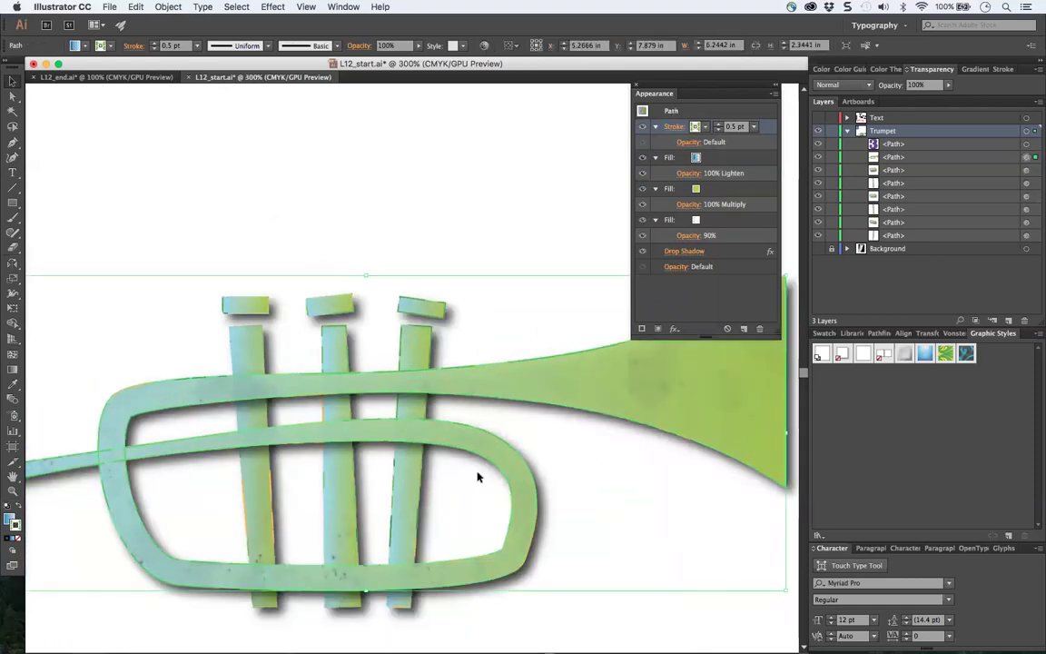
pyautogui.click(702, 127)
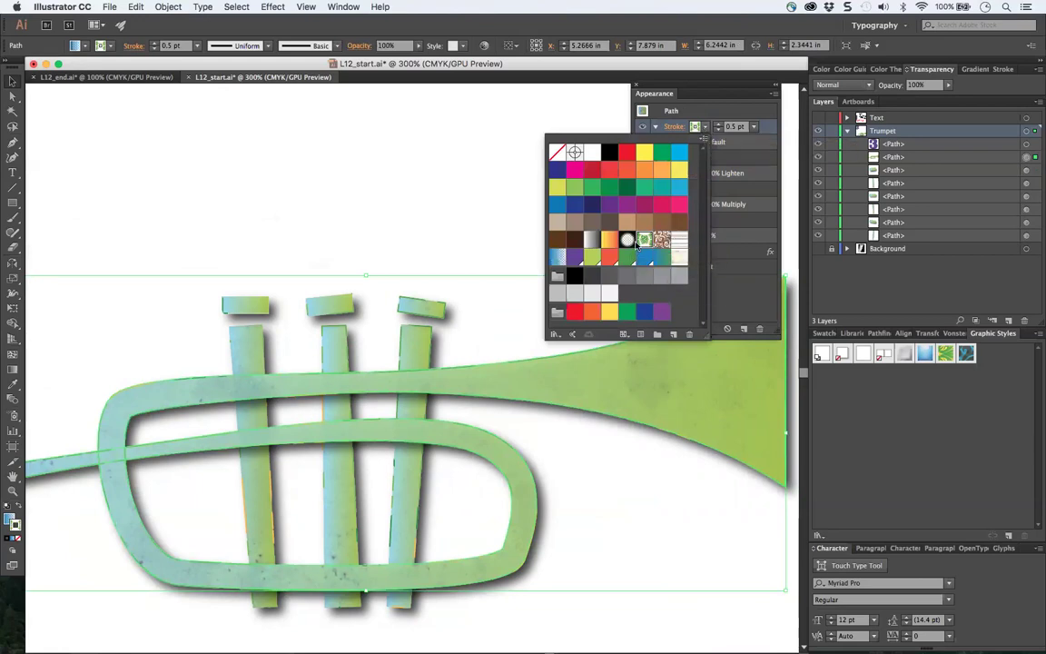
pyautogui.click(627, 240)
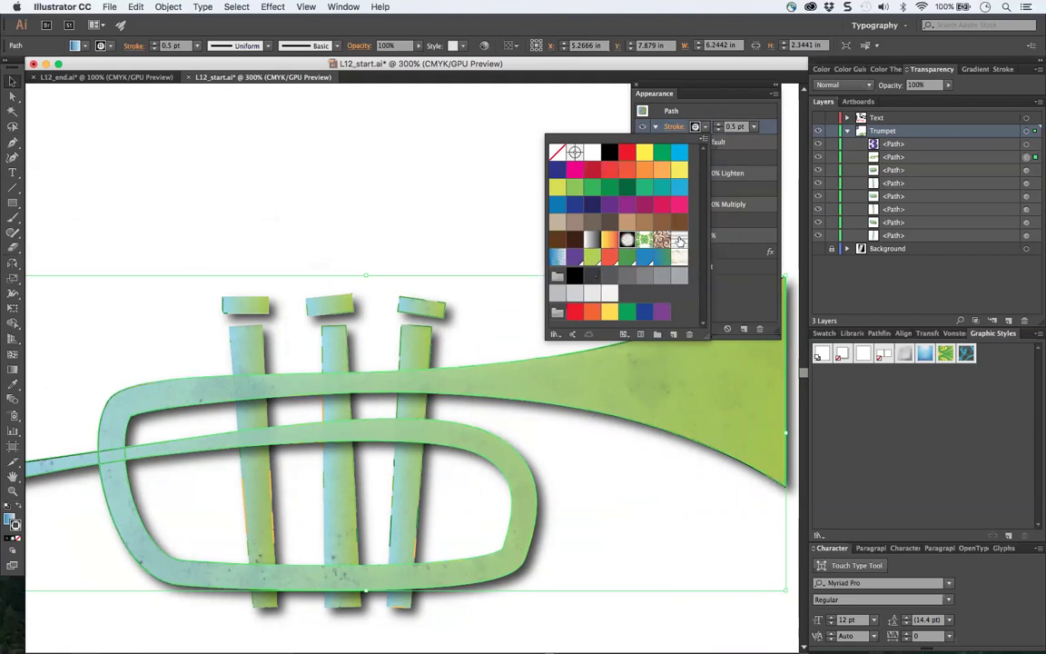
pyautogui.click(643, 240)
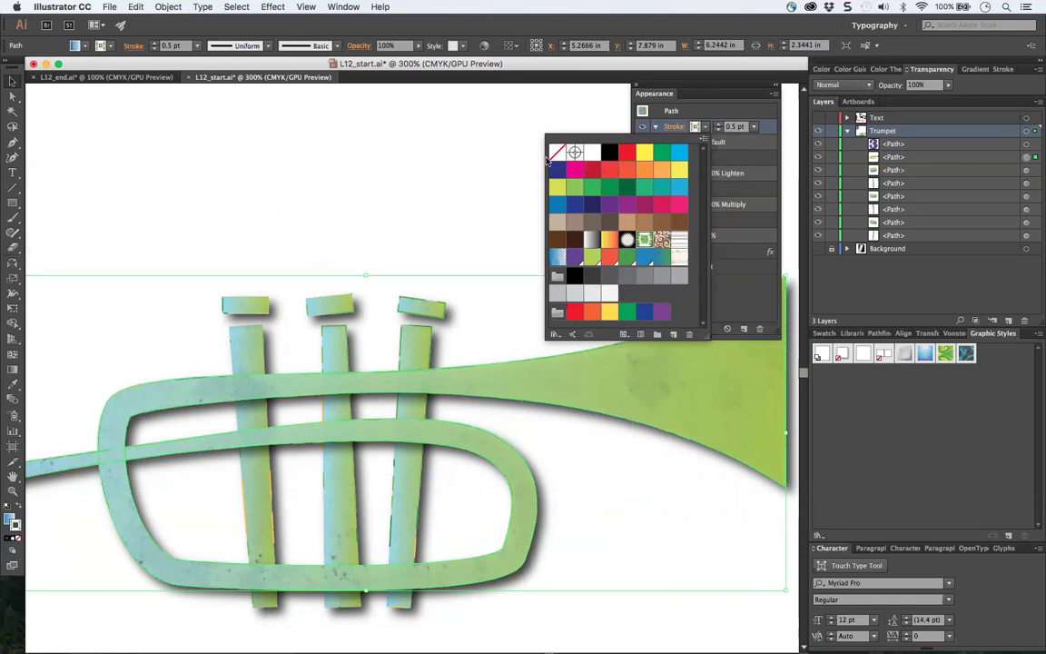
# - Zoom out and group all of the trumpet's paths into one object
pyautogui.click(514, 158)
pyautogui.press('super+minus')
pyautogui.press('super+minus')
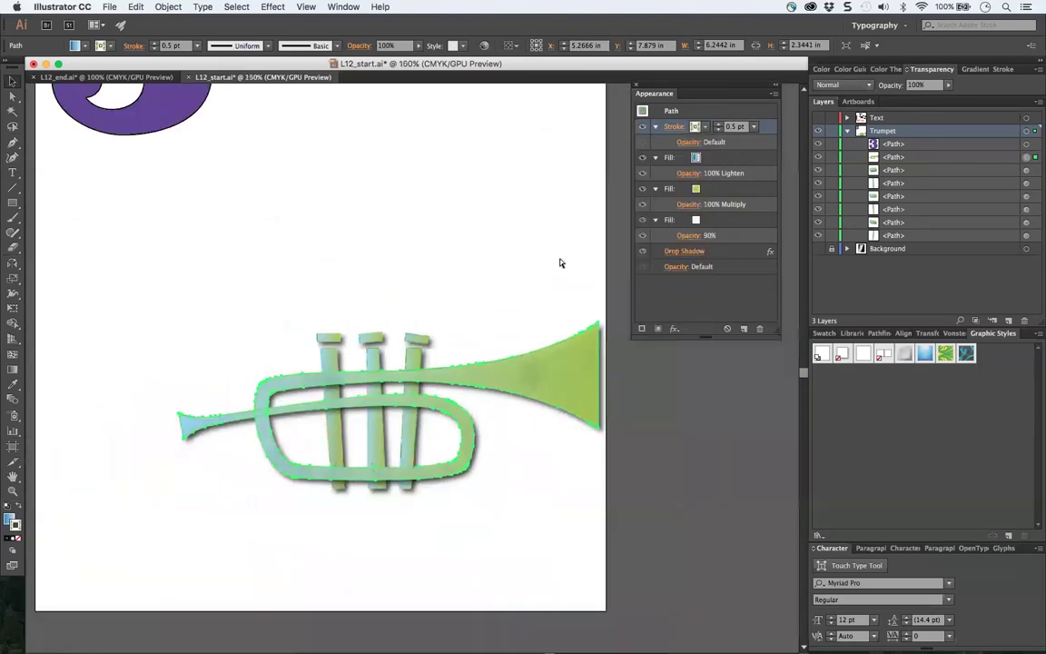
pyautogui.click(178, 296)
pyautogui.moveTo(151, 263); pyautogui.dragTo(675, 503)
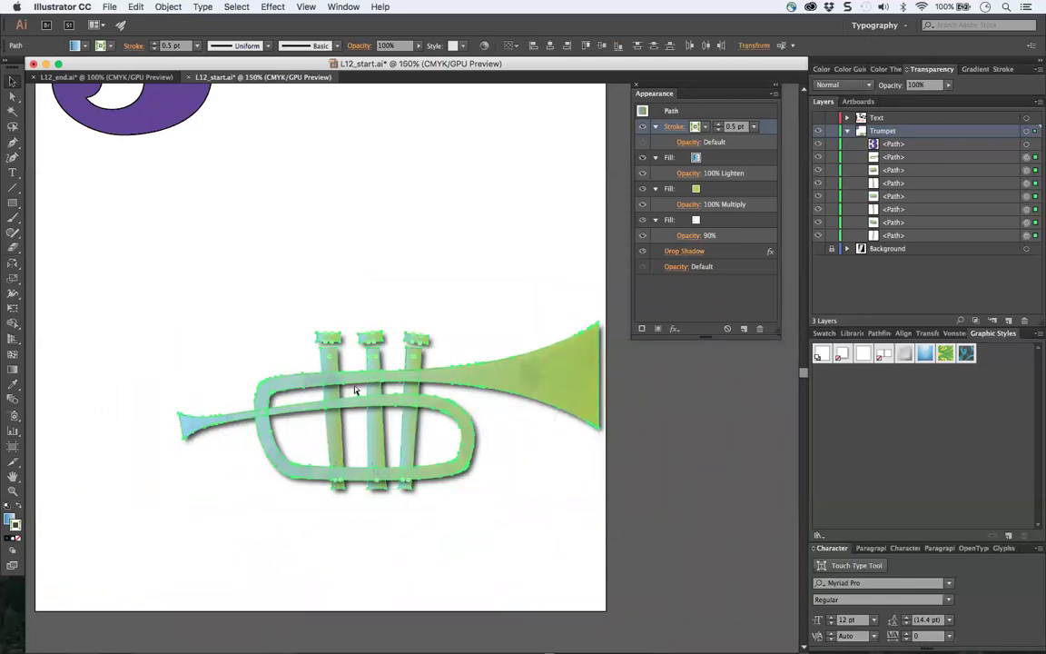
pyautogui.press('super+g')
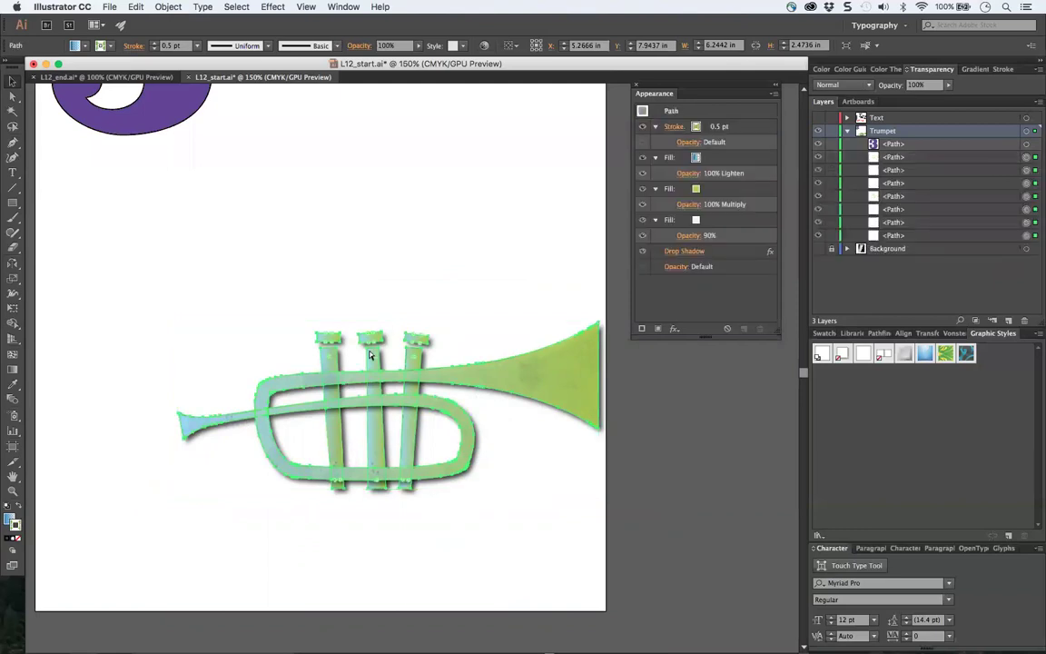
# - Enlarge the trumpet and move it down and left below the purple 3
pyautogui.click(370, 355)
pyautogui.moveTo(178, 324)
pyautogui.mouseDown()
pyautogui.moveTo(47, 222)
pyautogui.moveTo(36, 195)
pyautogui.moveTo(257, 263)
pyautogui.moveTo(204, 246)
pyautogui.mouseUp()
pyautogui.hscroll(-6, 418, 423)
pyautogui.scroll(2, 418, 423)
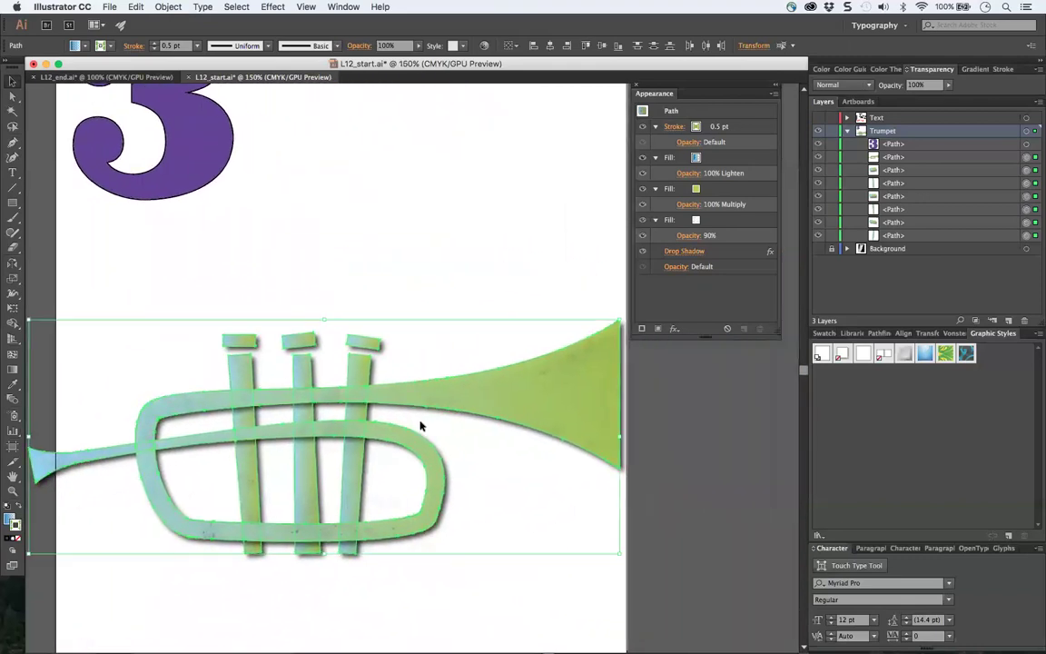
pyautogui.moveTo(408, 389); pyautogui.dragTo(425, 410)
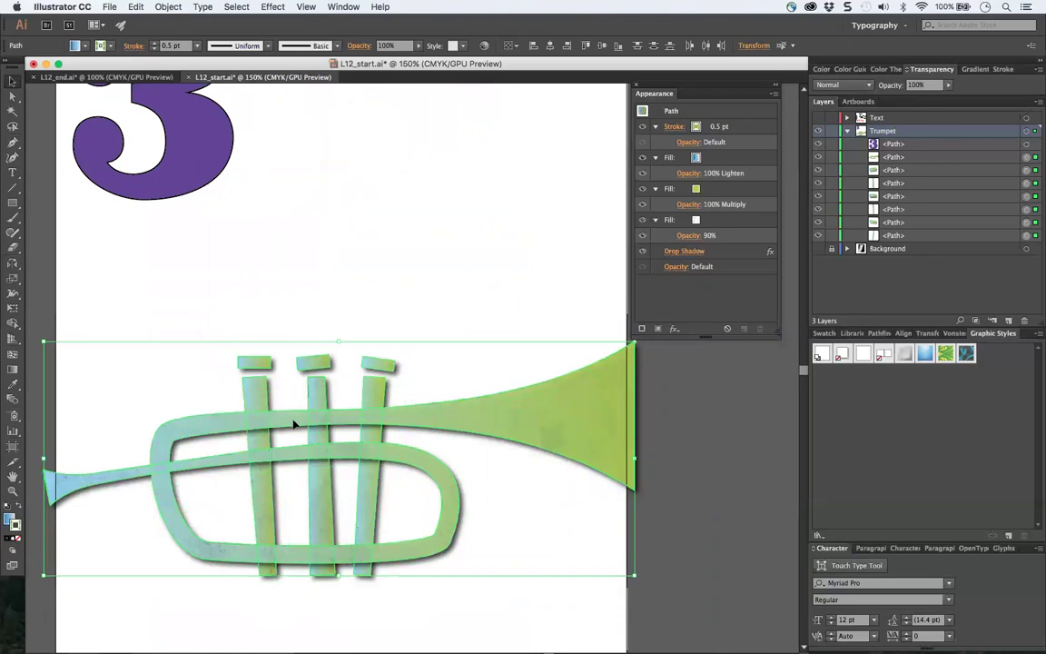
pyautogui.moveTo(293, 424); pyautogui.dragTo(282, 445)
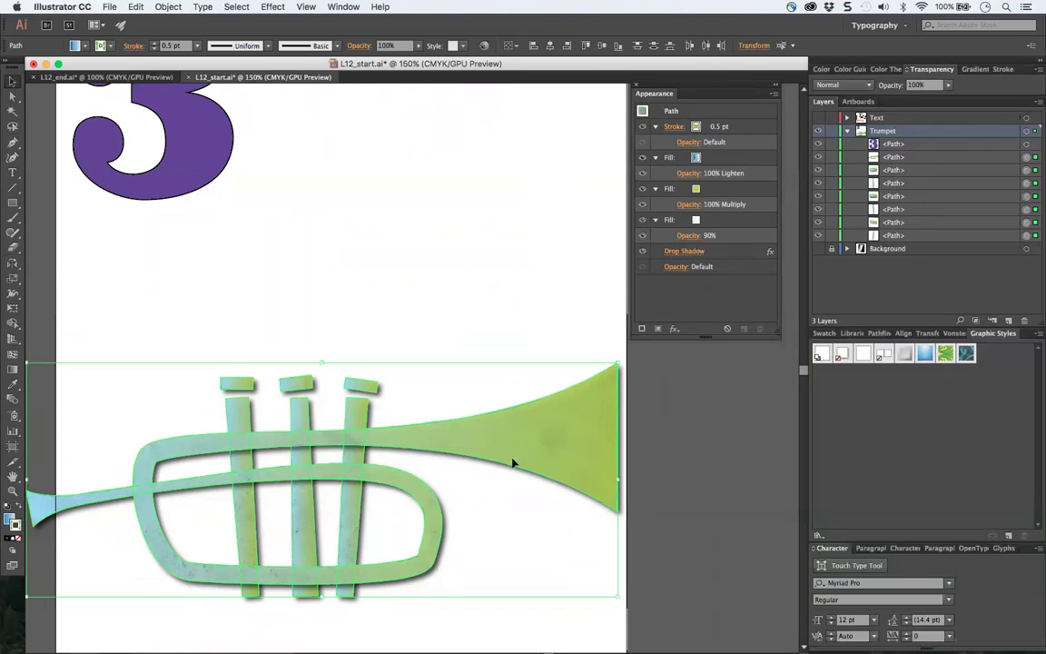
pyautogui.hscroll(-3, 459, 451)
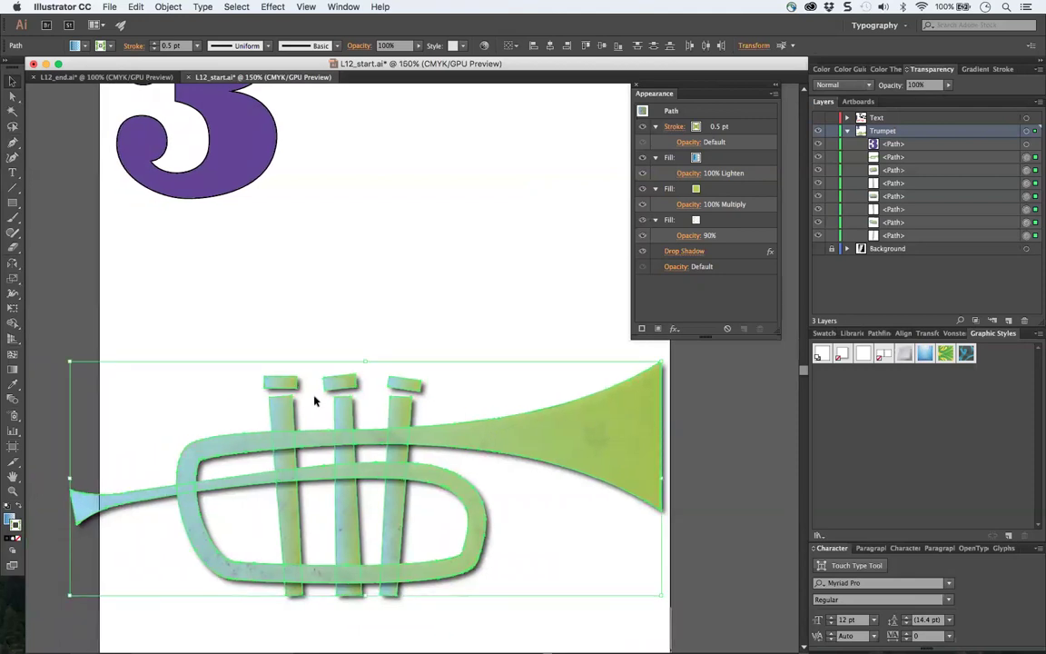
# - Thicken the trumpet's pattern stroke to 6 pt
pyautogui.click(334, 297)
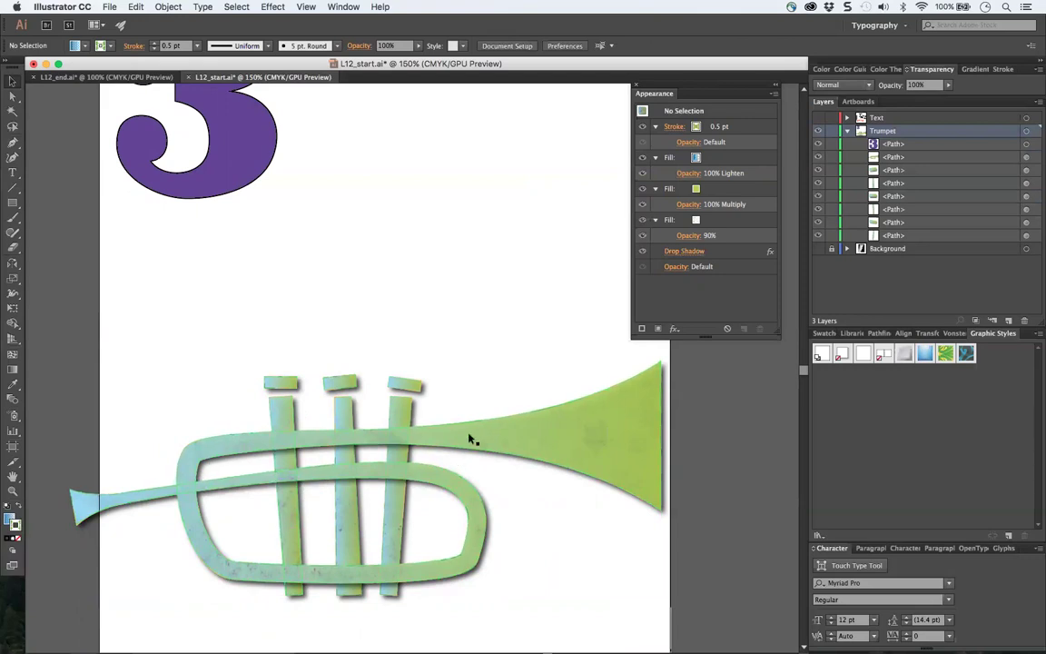
pyautogui.moveTo(37, 325)
pyautogui.mouseDown()
pyautogui.moveTo(455, 450)
pyautogui.moveTo(784, 617)
pyautogui.mouseUp()
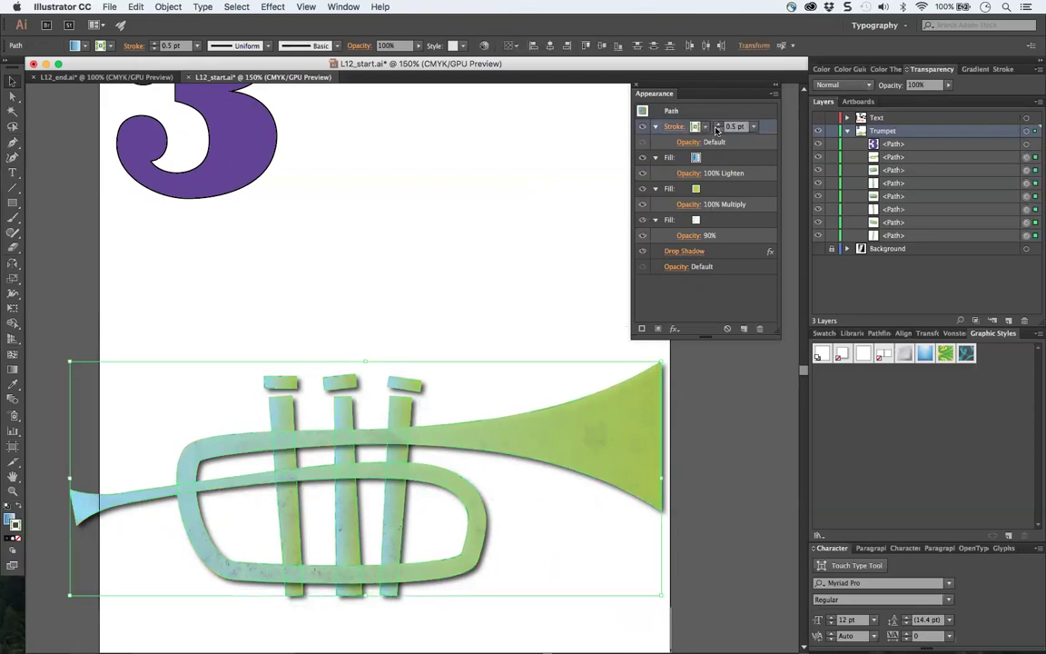
pyautogui.click(753, 127)
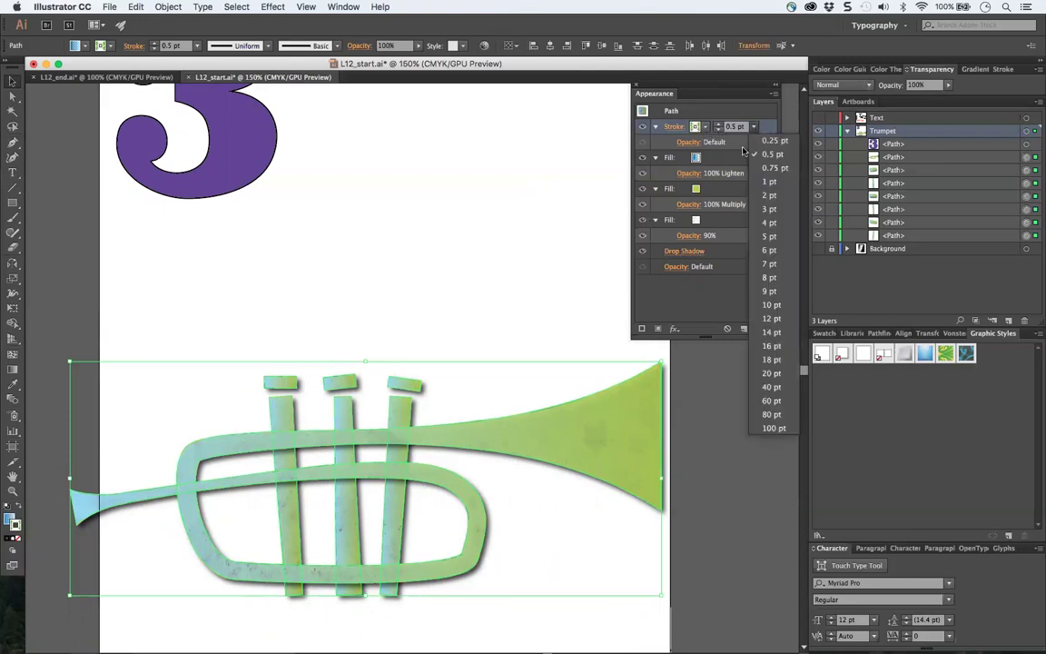
pyautogui.click(769, 250)
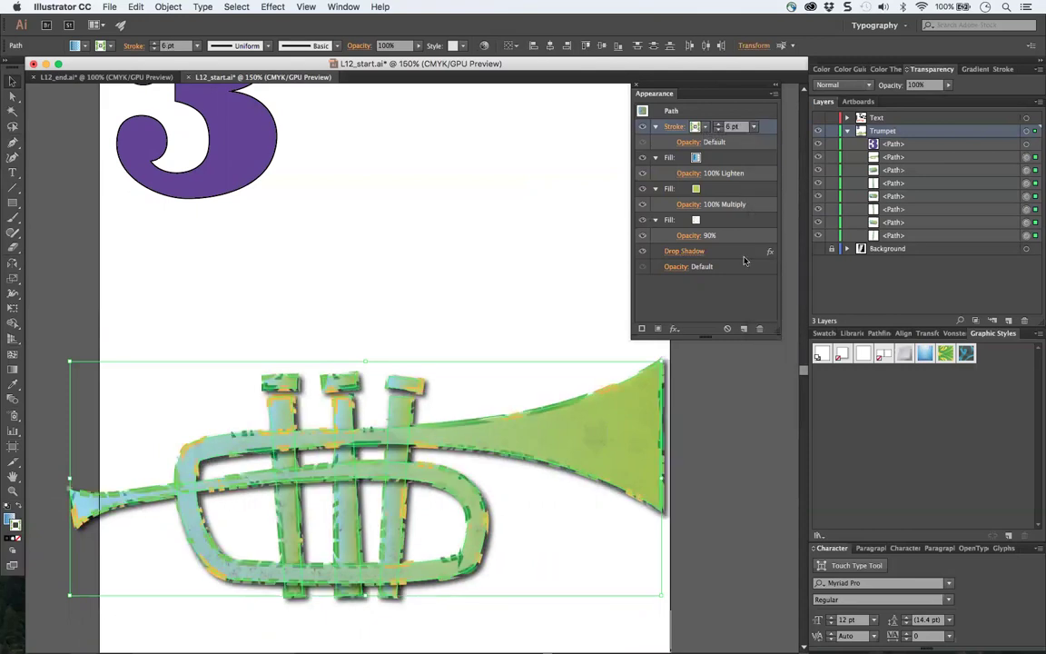
pyautogui.click(498, 193)
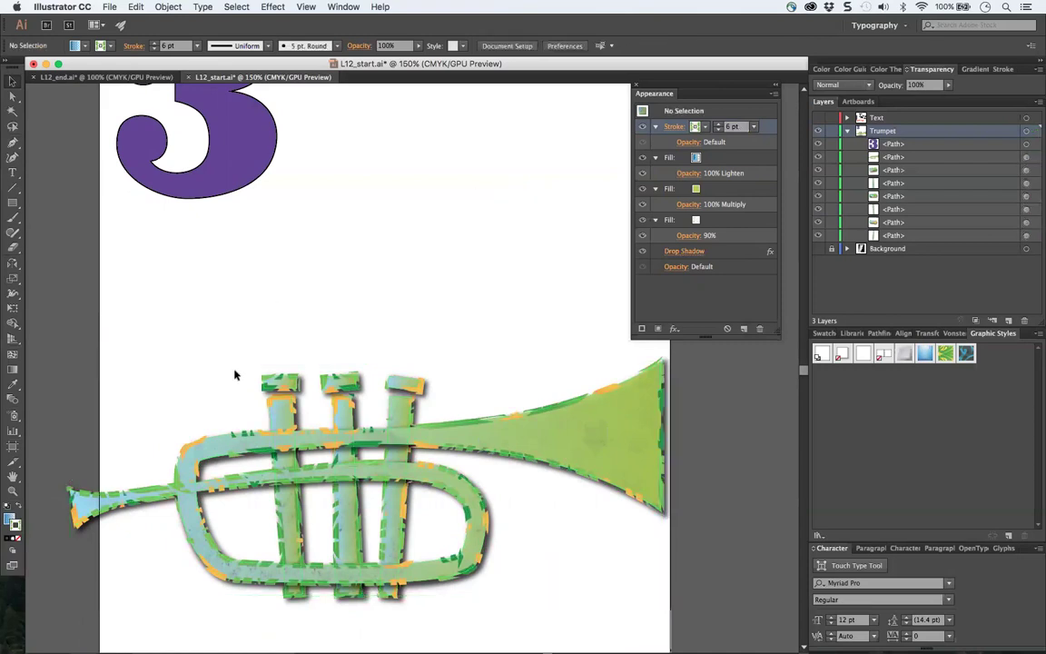
# - Reduce the trumpet's stroke weight to 2 pt
pyautogui.moveTo(147, 338); pyautogui.dragTo(472, 490)
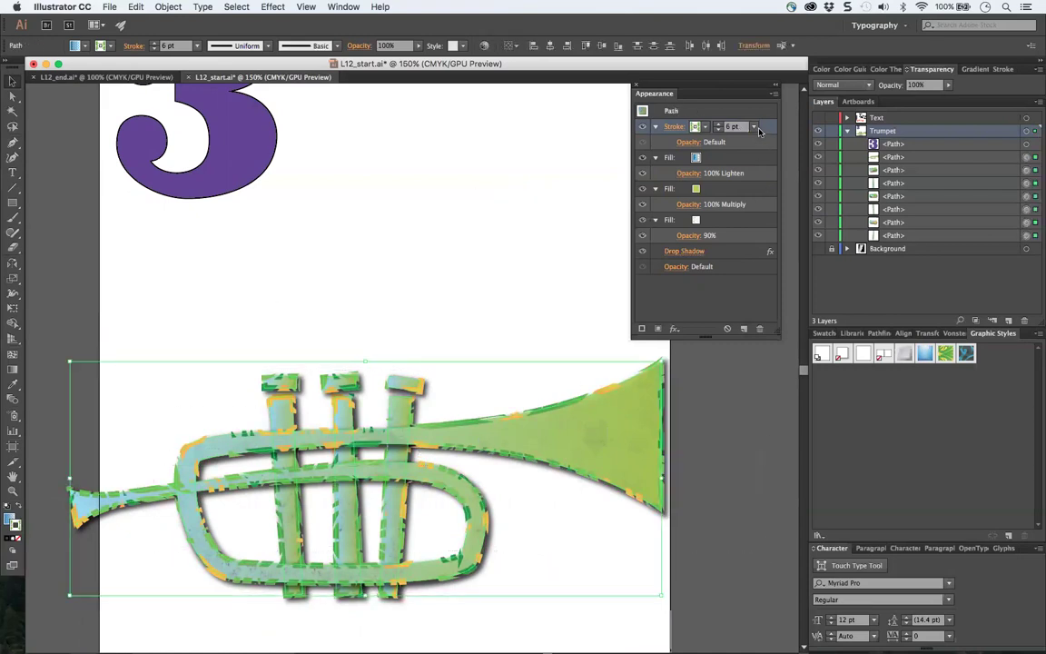
pyautogui.click(754, 126)
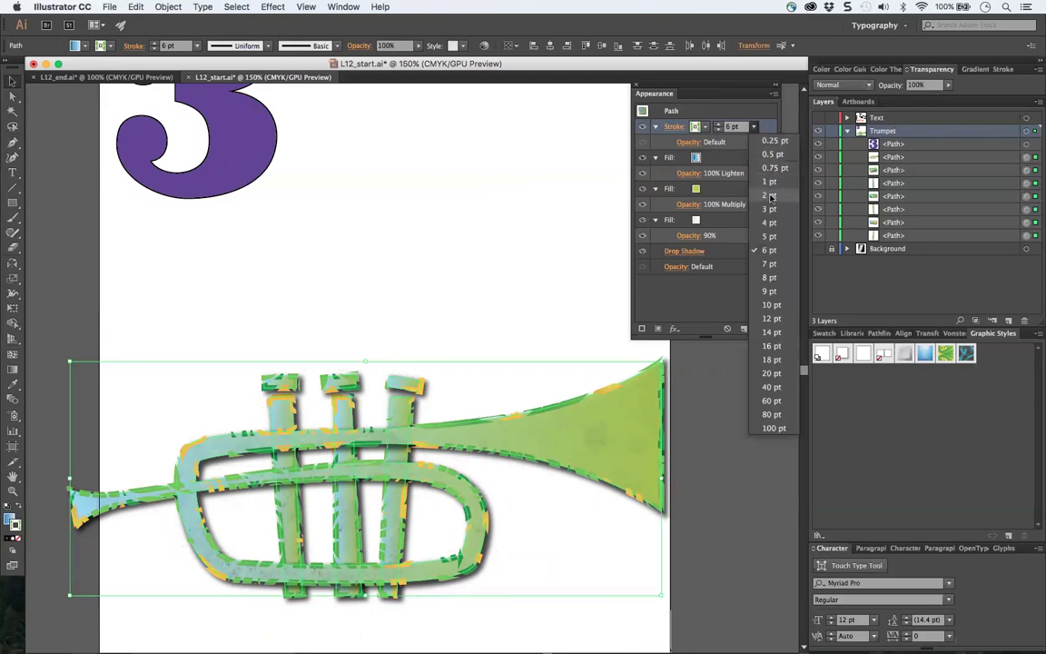
pyautogui.click(769, 195)
pyautogui.click(471, 229)
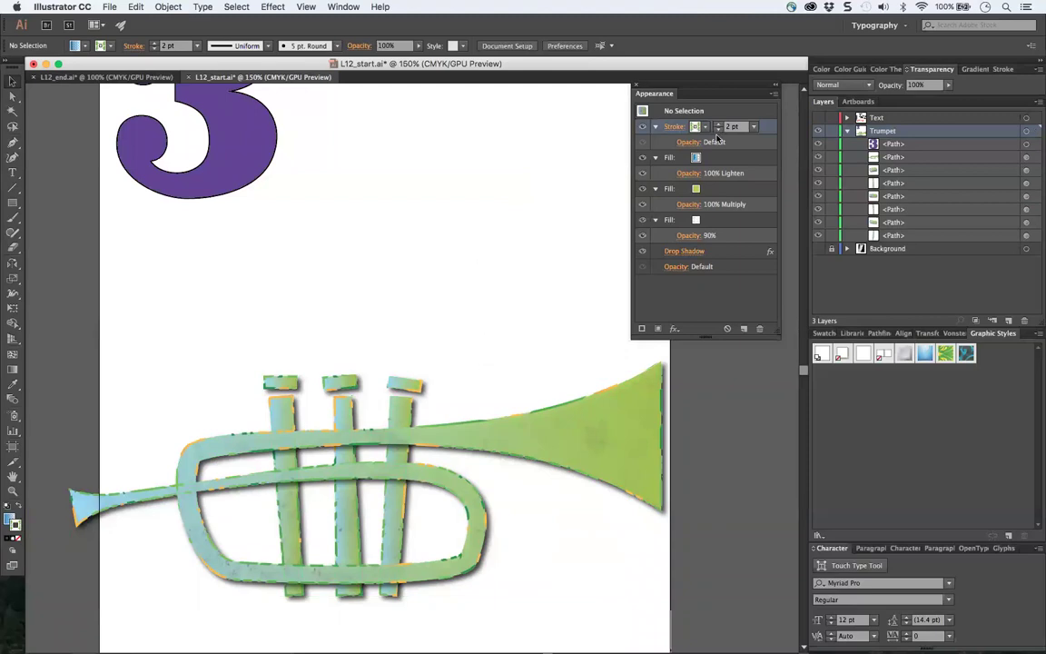
pyautogui.click(706, 128)
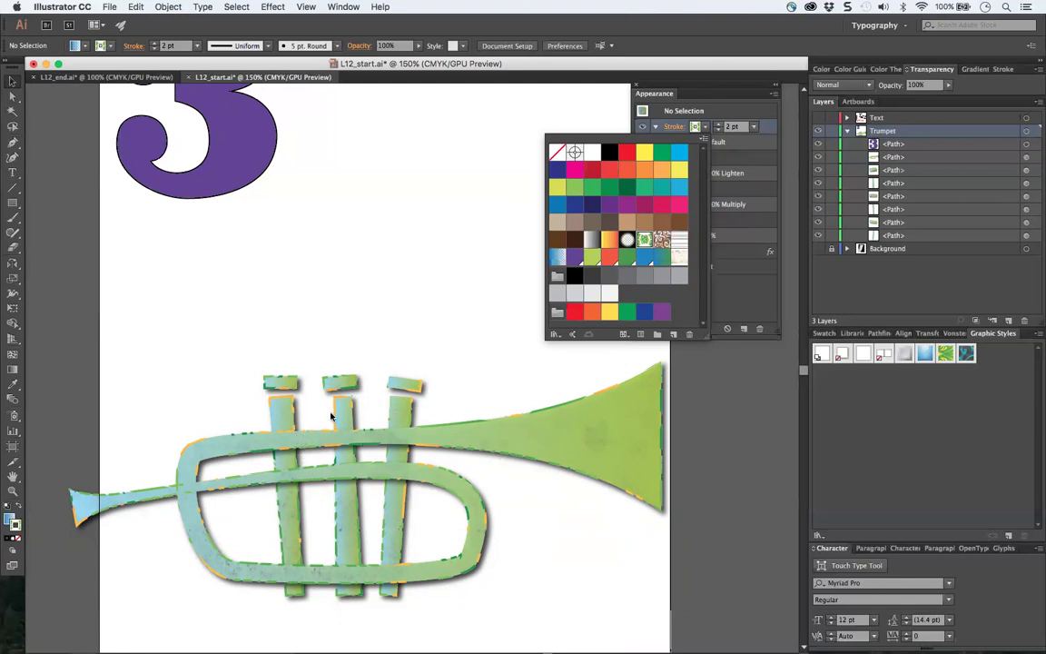
# - Dismiss the swatch list and drag the purple number 3 slightly lower on the page
pyautogui.click(272, 309)
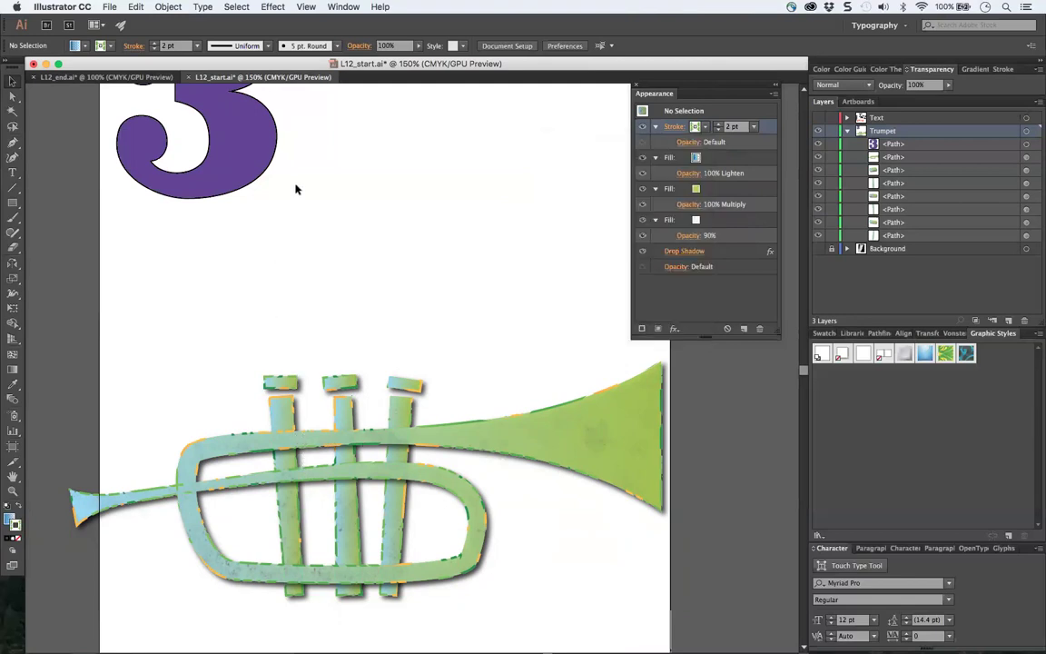
pyautogui.scroll(3, 395, 305)
pyautogui.hscroll(-3, 395, 306)
pyautogui.scroll(-1, 383, 269)
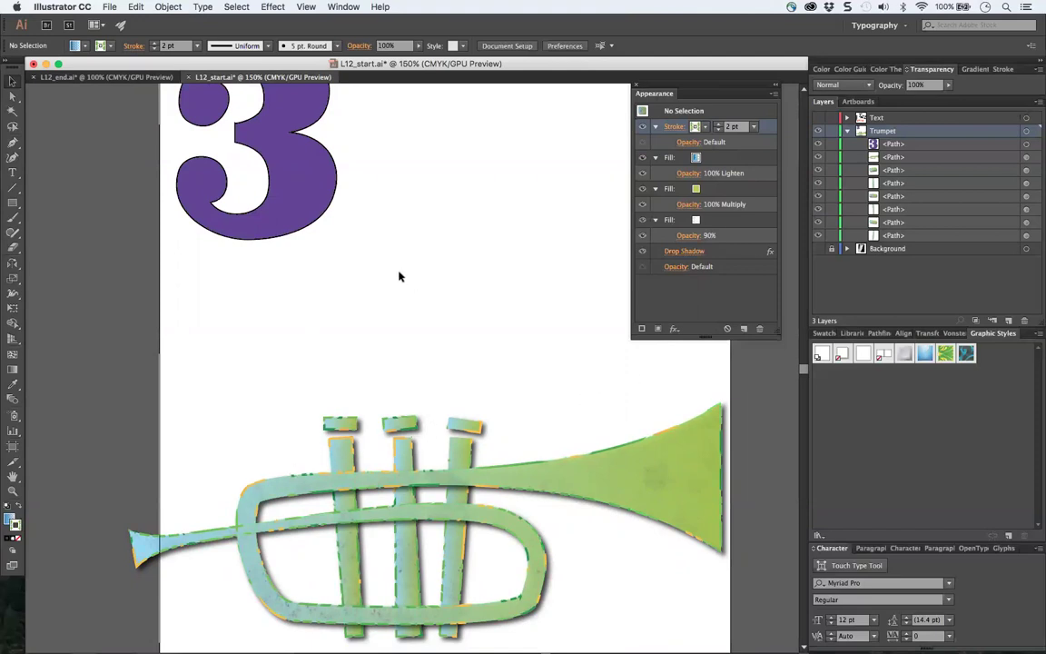
pyautogui.click(269, 157)
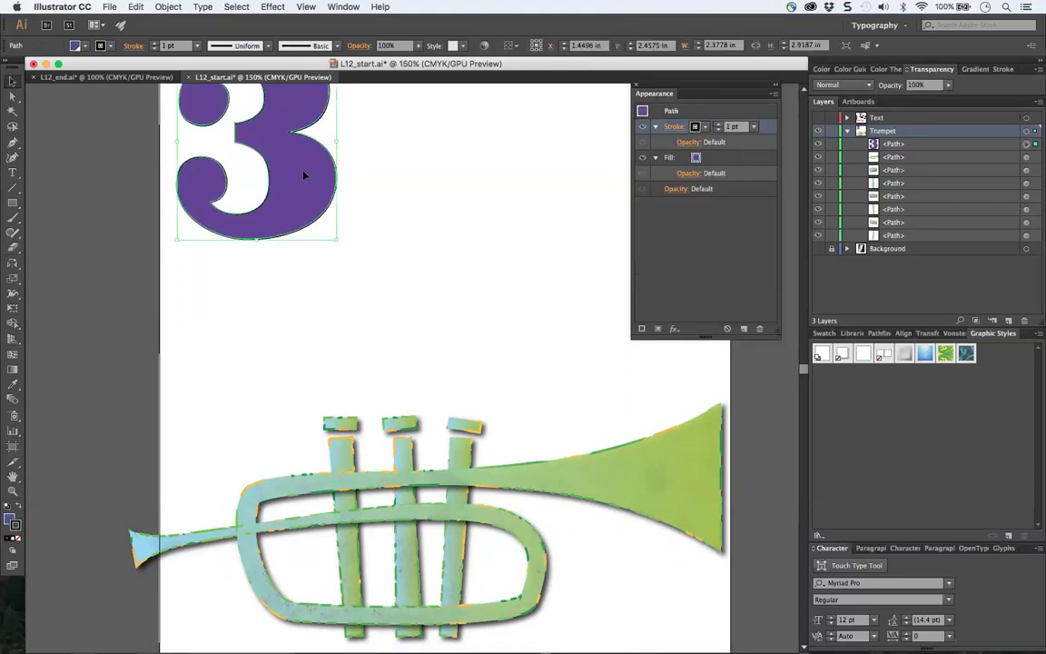
pyautogui.moveTo(272, 152); pyautogui.dragTo(278, 197)
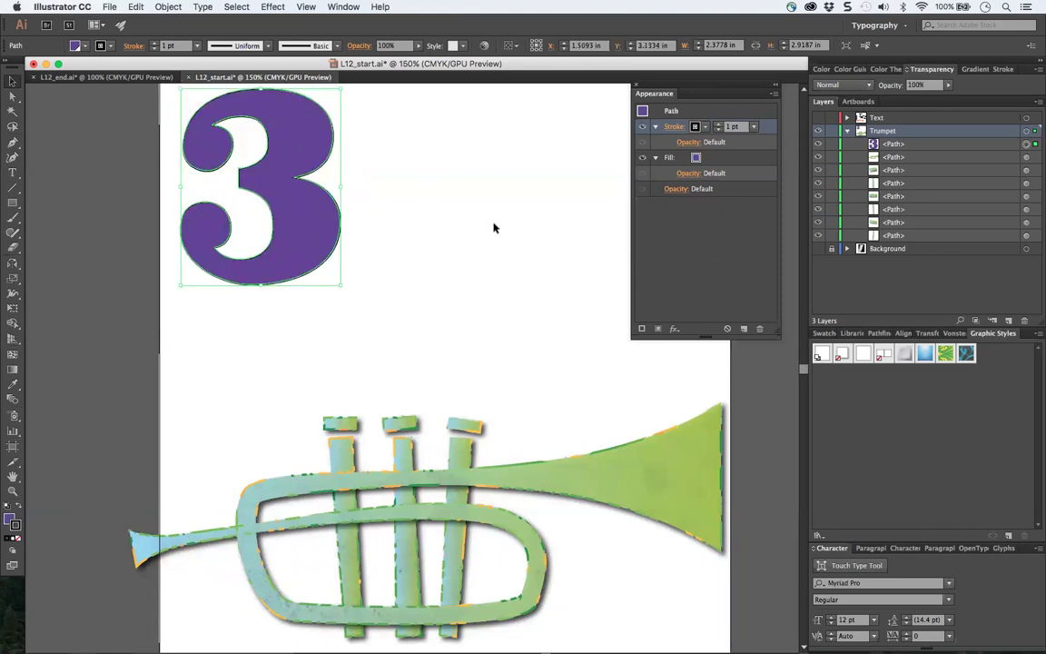
# - Add a new fill to the number 3 using the Lines pattern
pyautogui.click(774, 94)
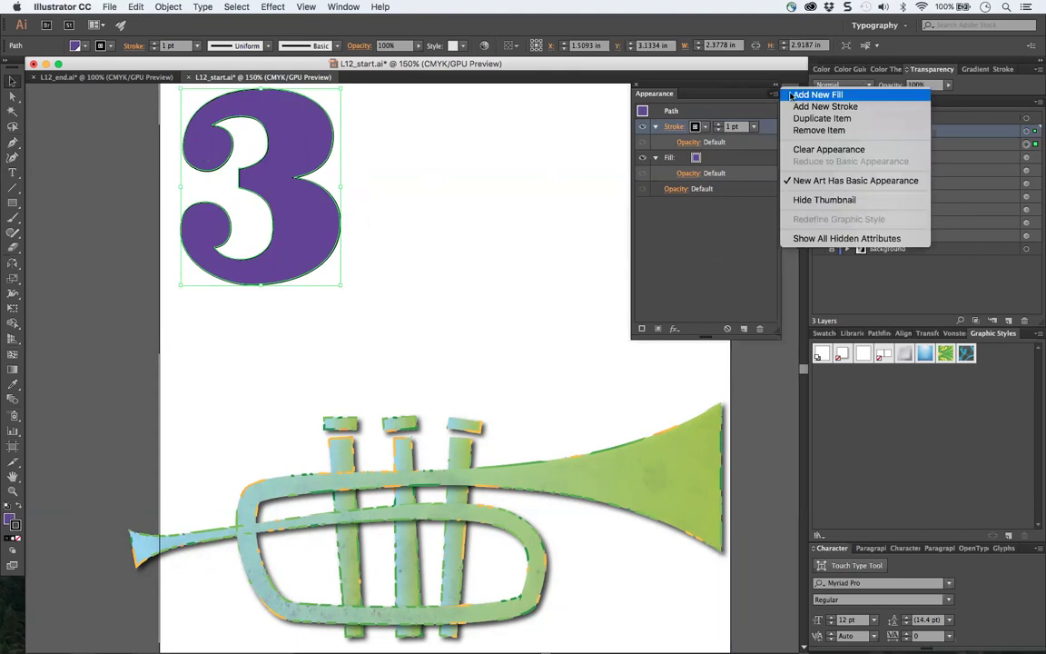
pyautogui.click(797, 95)
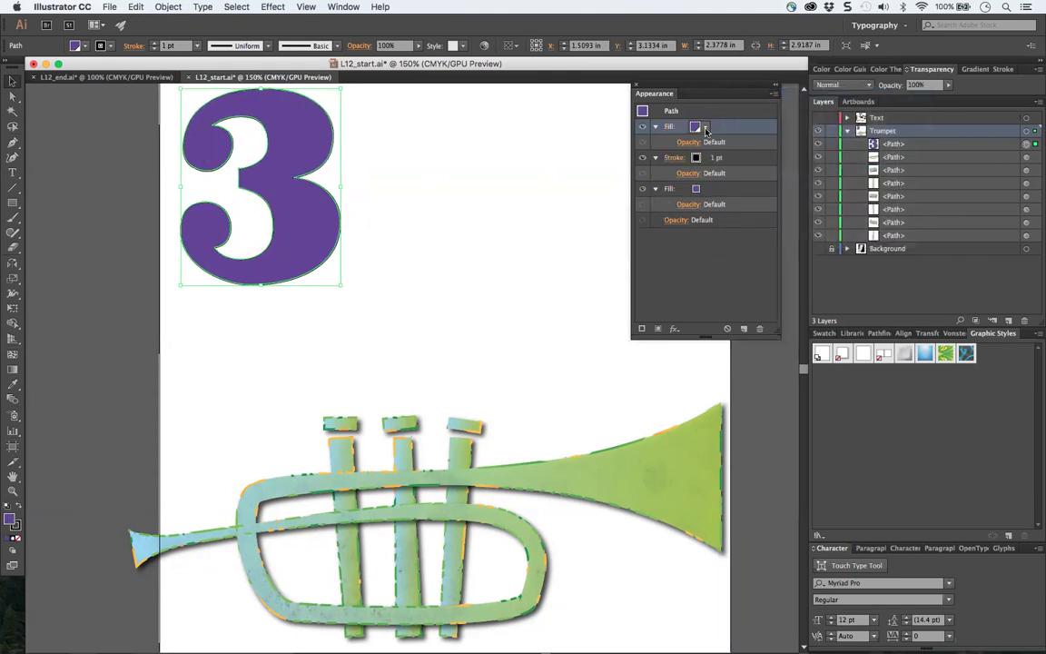
pyautogui.click(705, 127)
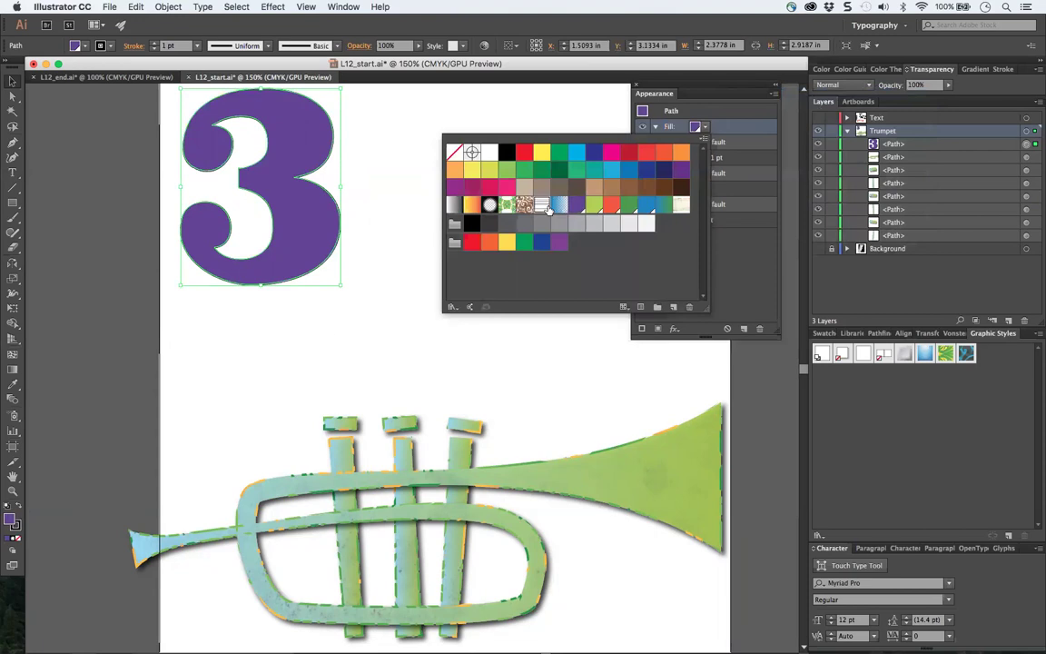
pyautogui.click(542, 206)
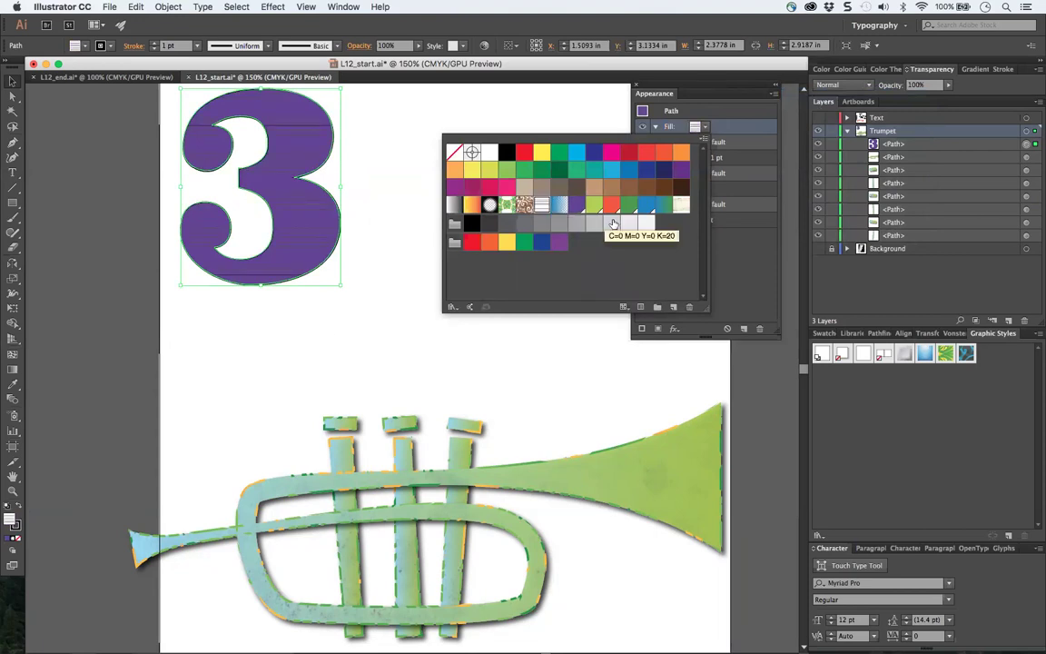
pyautogui.click(738, 269)
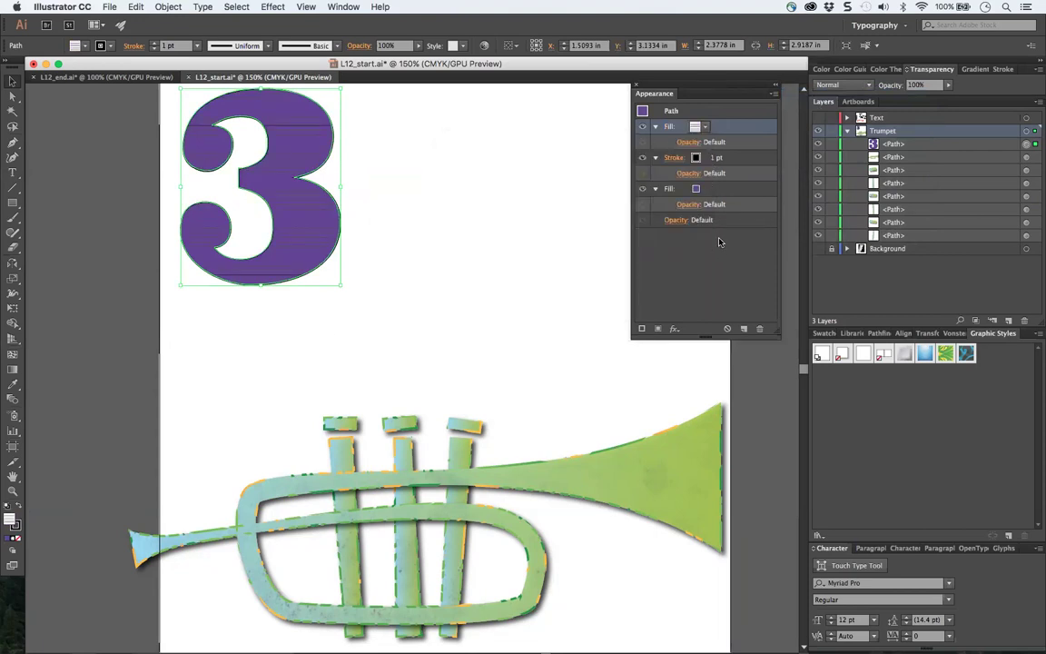
# - Replace the 3's original purple fill with the paper texture pattern
pyautogui.click(699, 189)
pyautogui.click(705, 190)
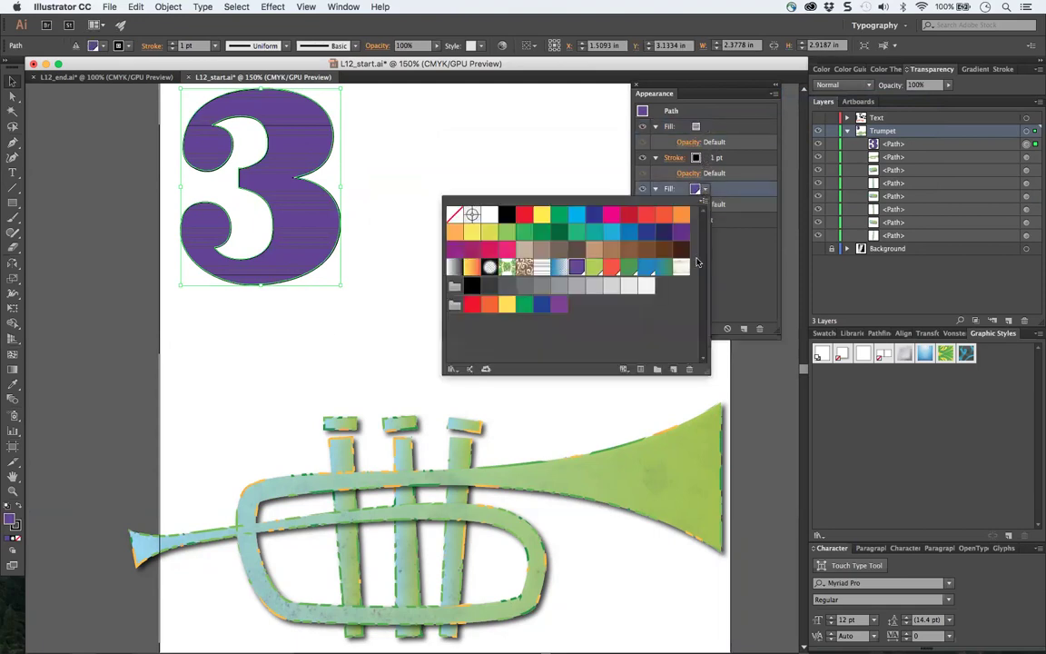
pyautogui.click(683, 266)
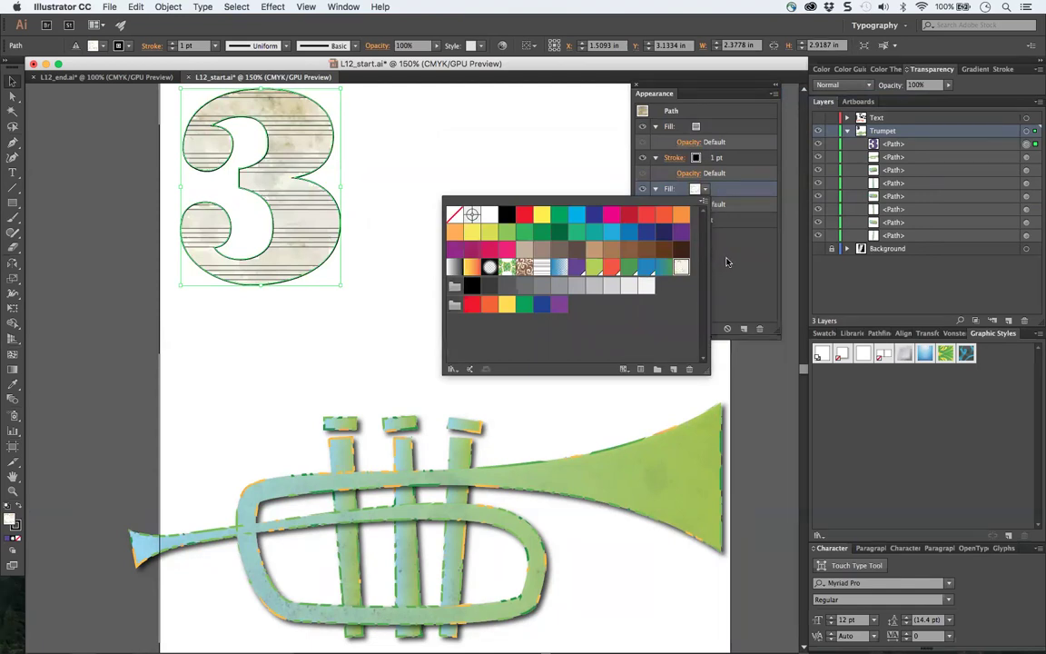
pyautogui.click(726, 262)
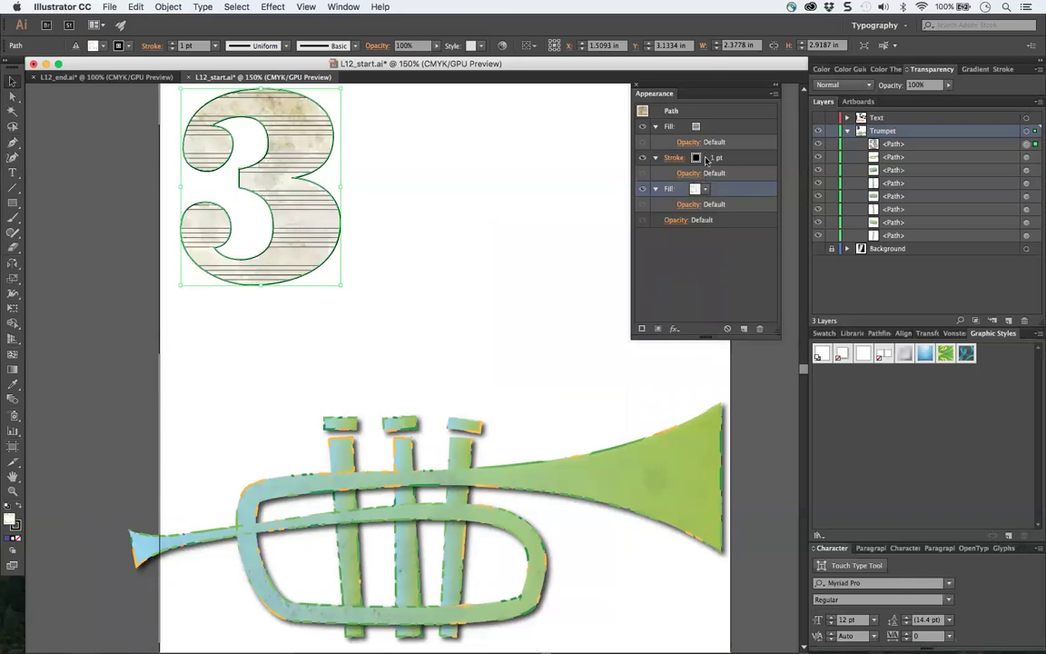
# - Move the Lines pattern fill beneath the stroke in the Appearance stack
pyautogui.click(715, 127)
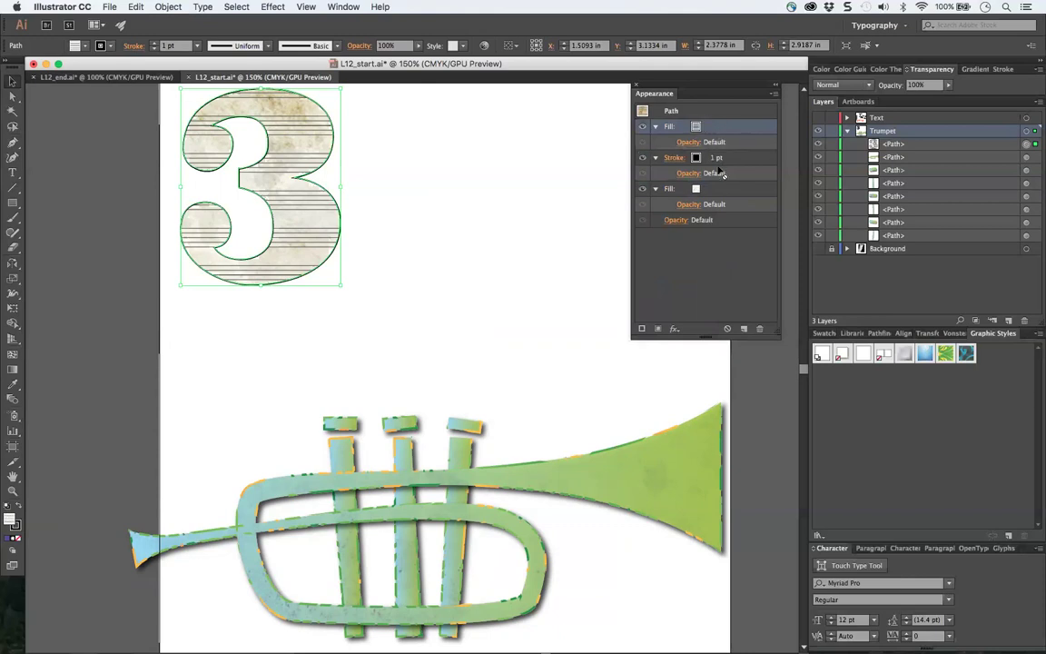
pyautogui.moveTo(690, 127); pyautogui.dragTo(714, 186)
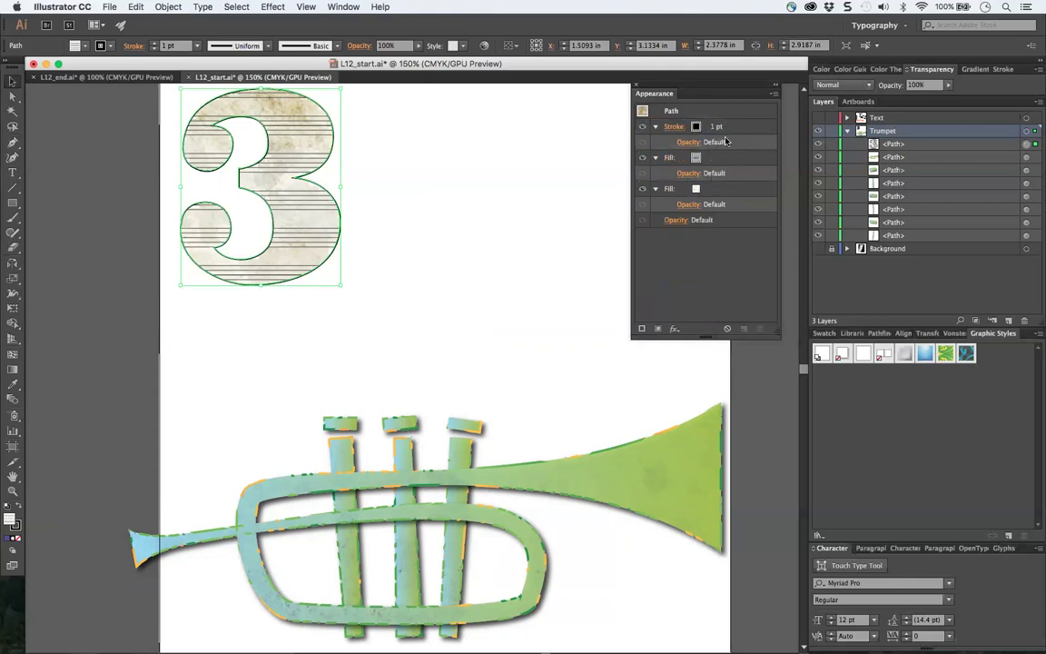
pyautogui.click(721, 157)
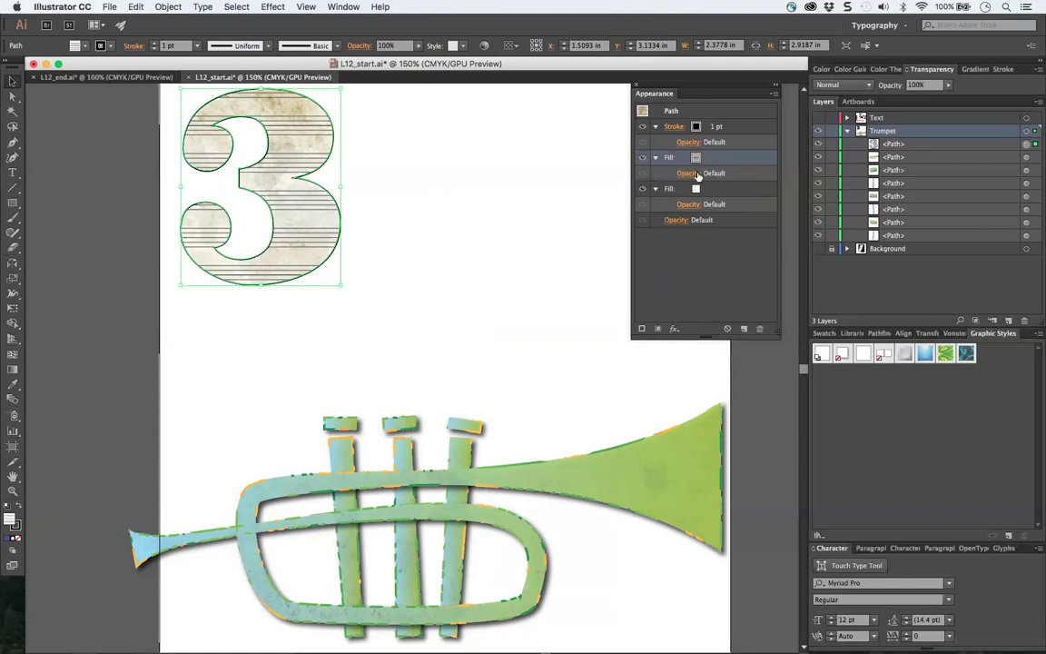
# - Set the Lines fill's opacity to 64%, then adjust it to about 84%
pyautogui.click(689, 172)
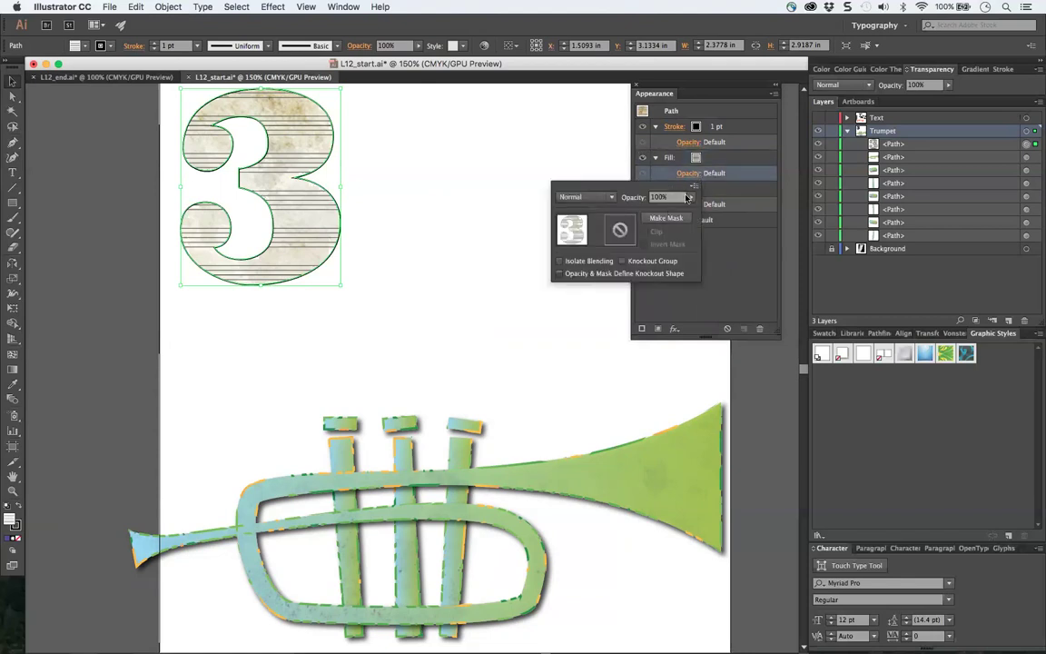
pyautogui.write('64')
pyautogui.press('Return')
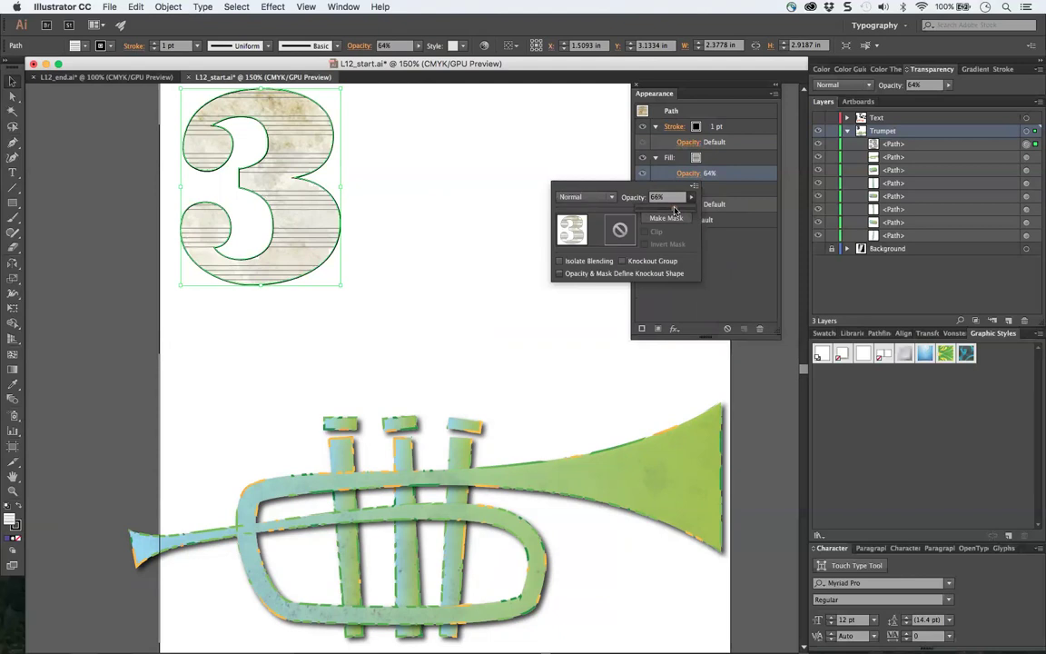
pyautogui.moveTo(673, 211)
pyautogui.mouseDown()
pyautogui.moveTo(645, 211)
pyautogui.moveTo(687, 212)
pyautogui.mouseUp()
# - Try Screen, Color Dodge, Color Burn and Darken blend modes on the Lines fill
pyautogui.click(585, 197)
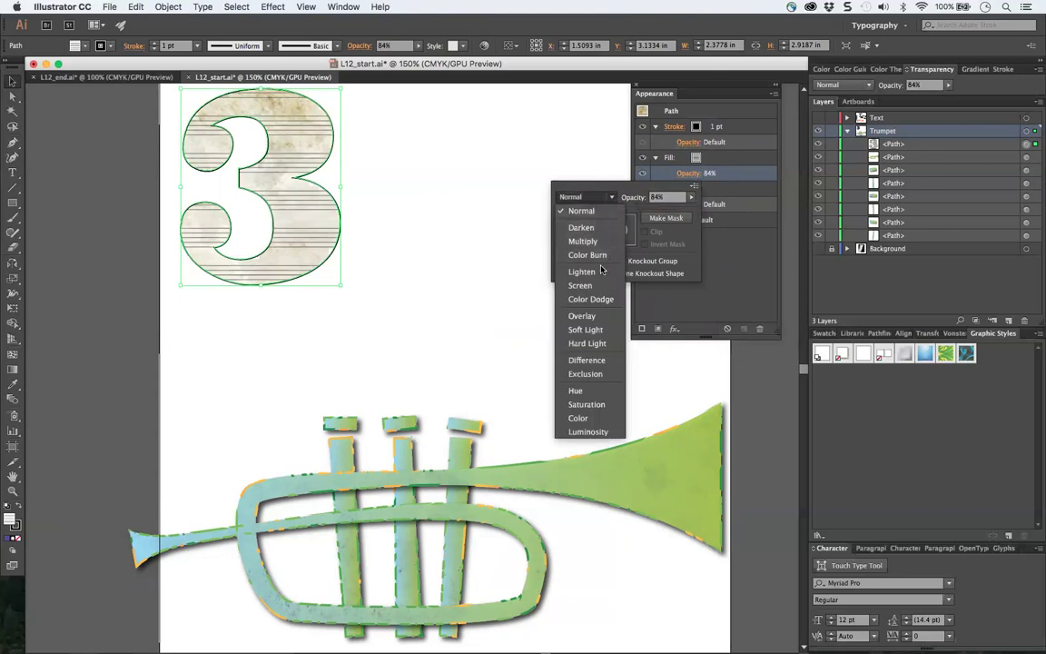
pyautogui.click(581, 285)
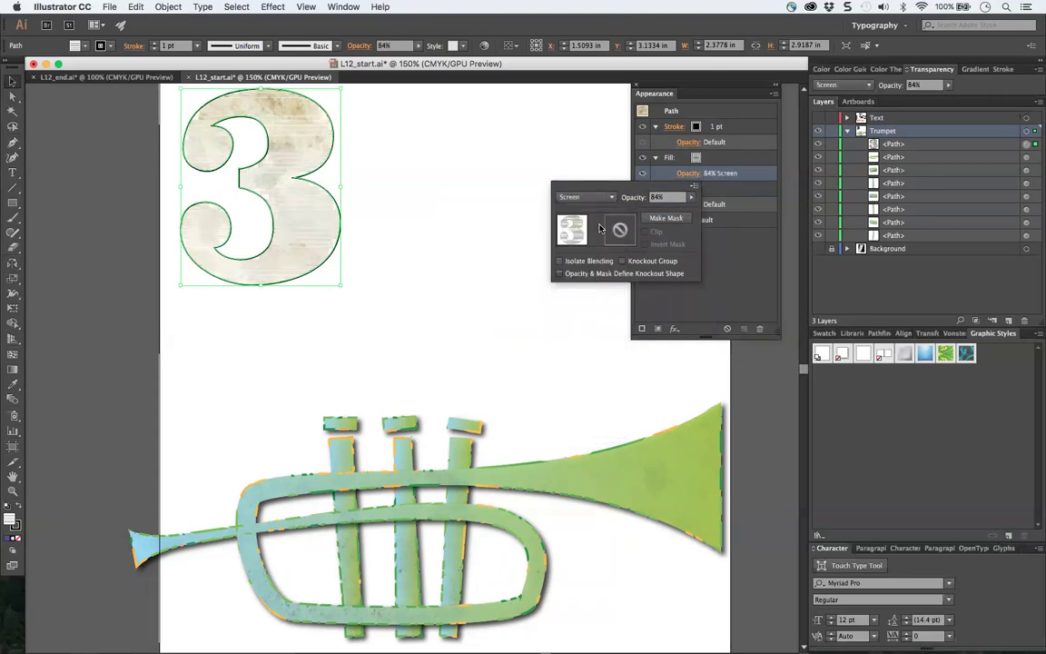
pyautogui.click(585, 197)
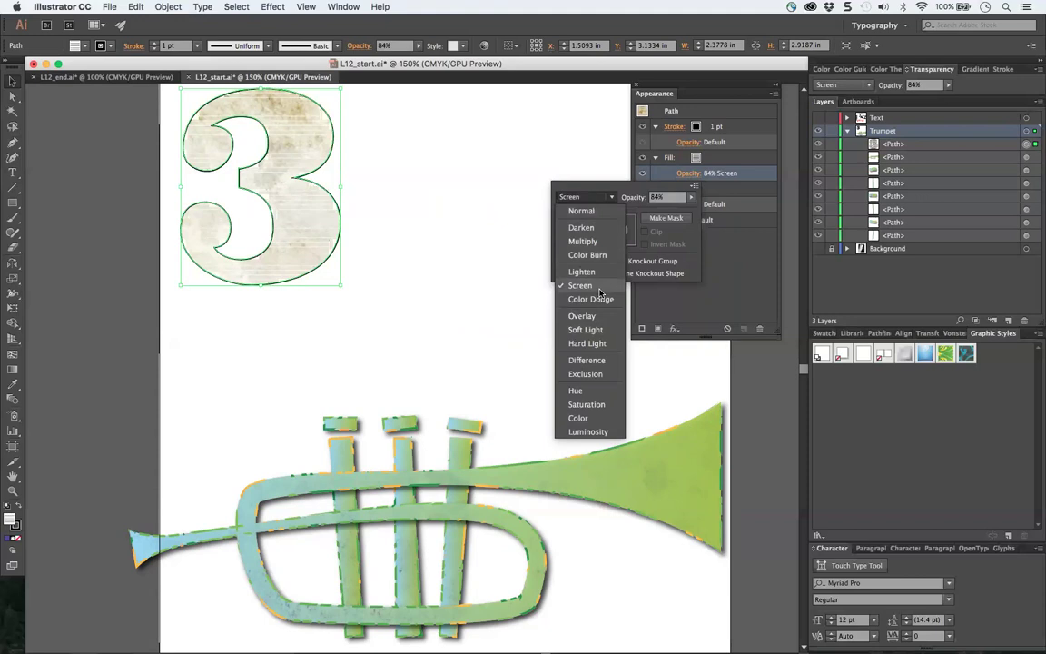
pyautogui.click(598, 299)
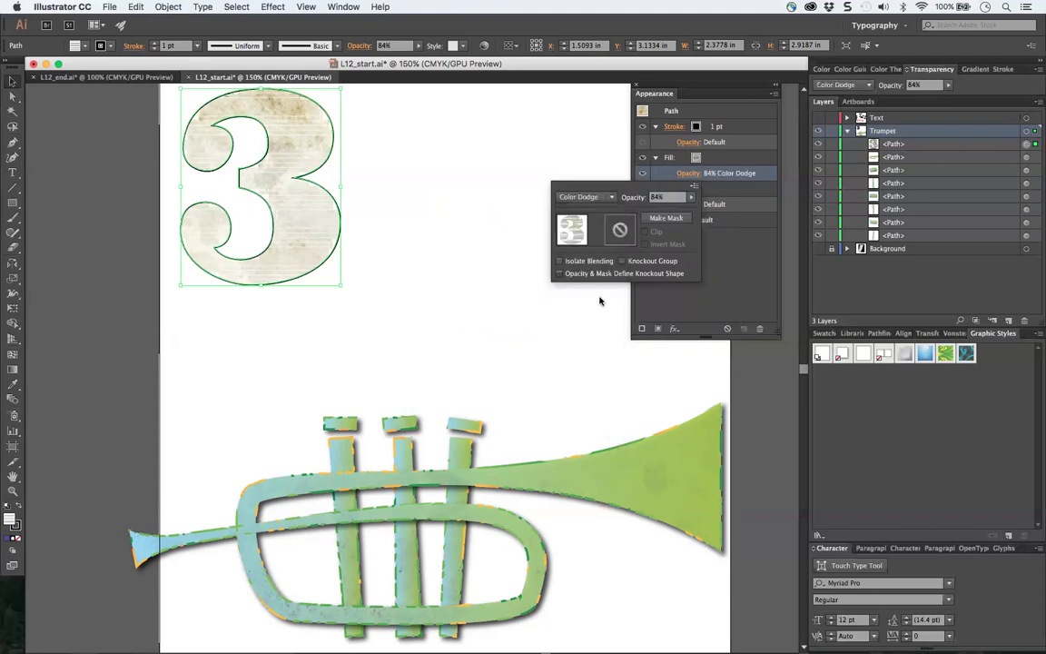
pyautogui.click(581, 197)
pyautogui.click(600, 219)
pyautogui.click(585, 197)
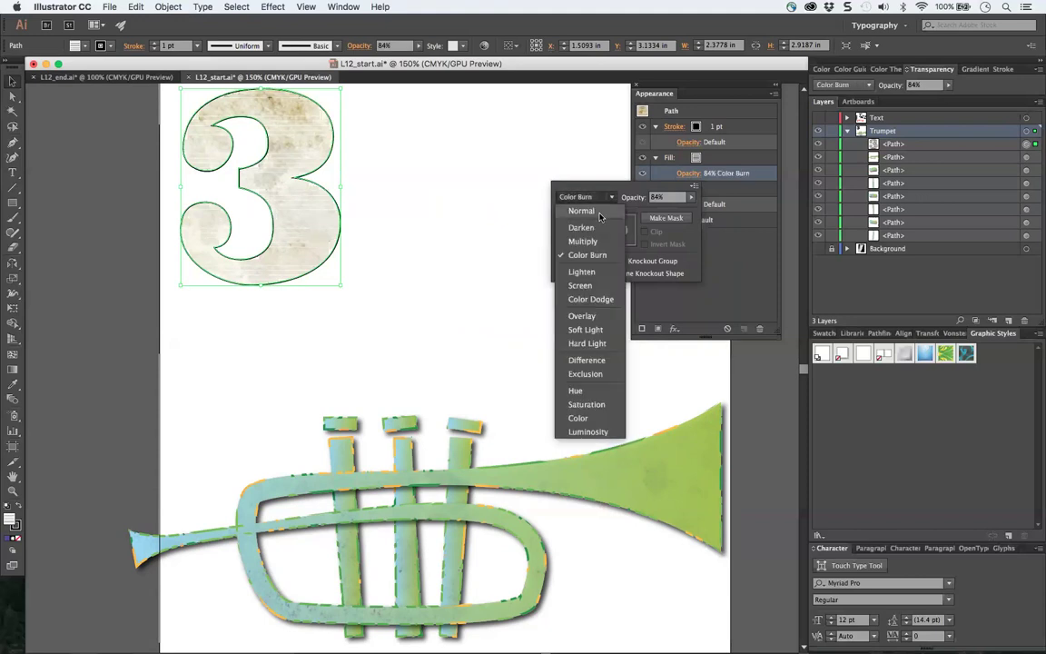
pyautogui.click(597, 225)
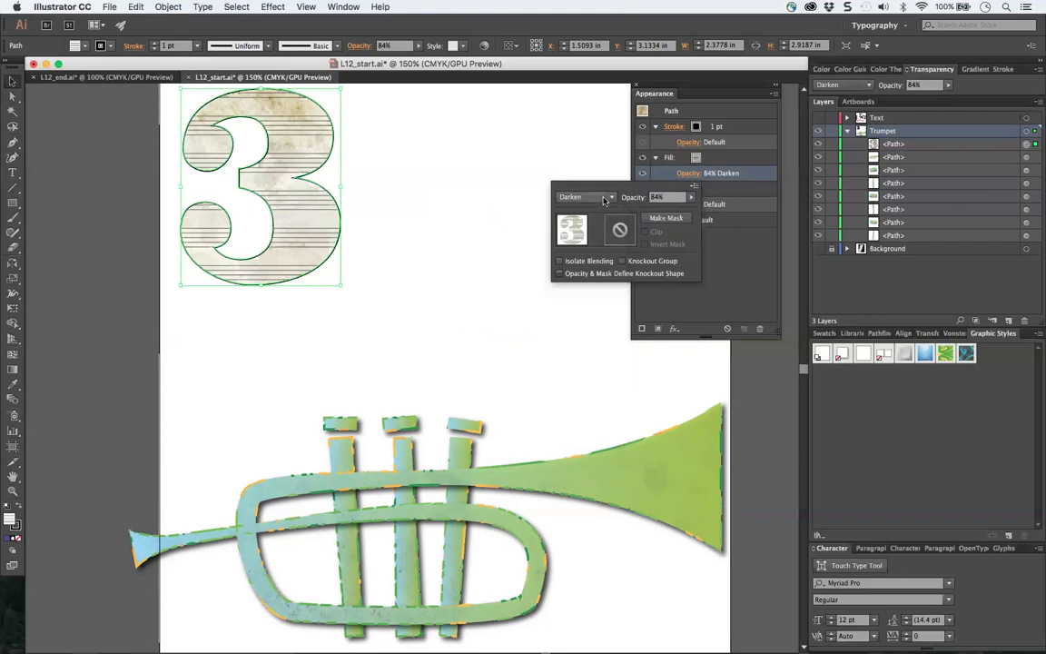
pyautogui.click(605, 198)
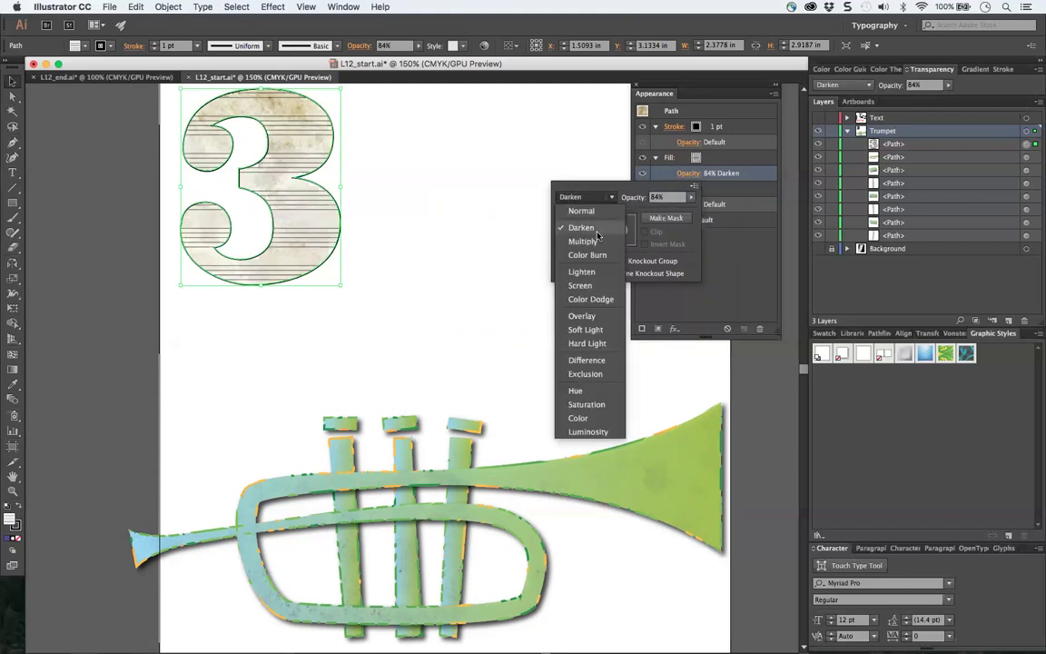
pyautogui.click(588, 196)
# - Try Multiply, Difference and Saturation blend modes on the Lines fill
pyautogui.click(590, 197)
pyautogui.click(593, 242)
pyautogui.click(588, 197)
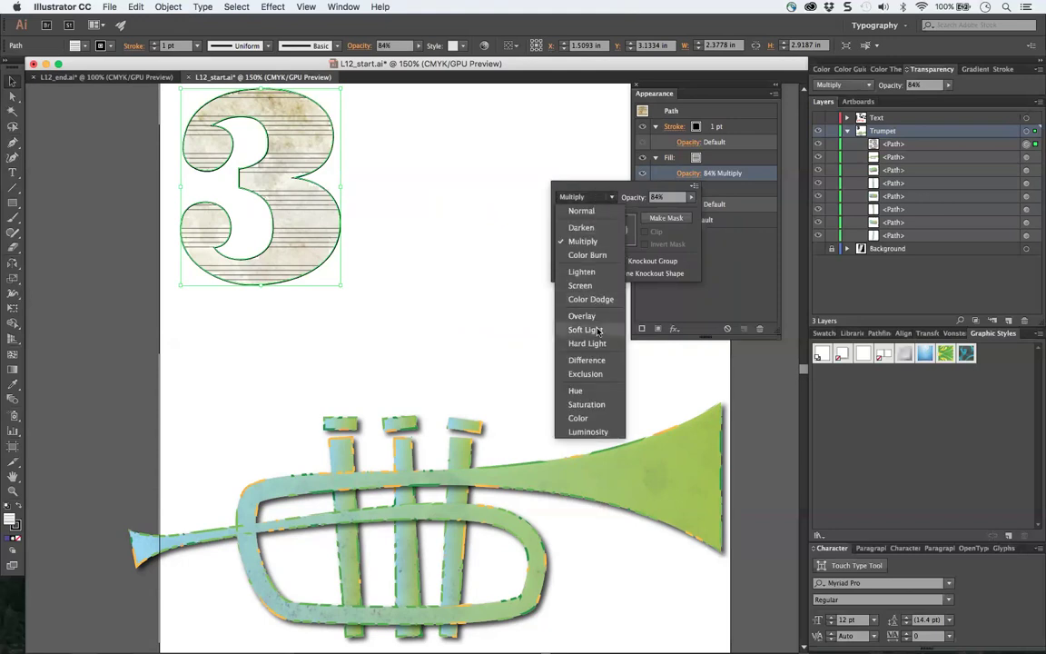
pyautogui.click(598, 361)
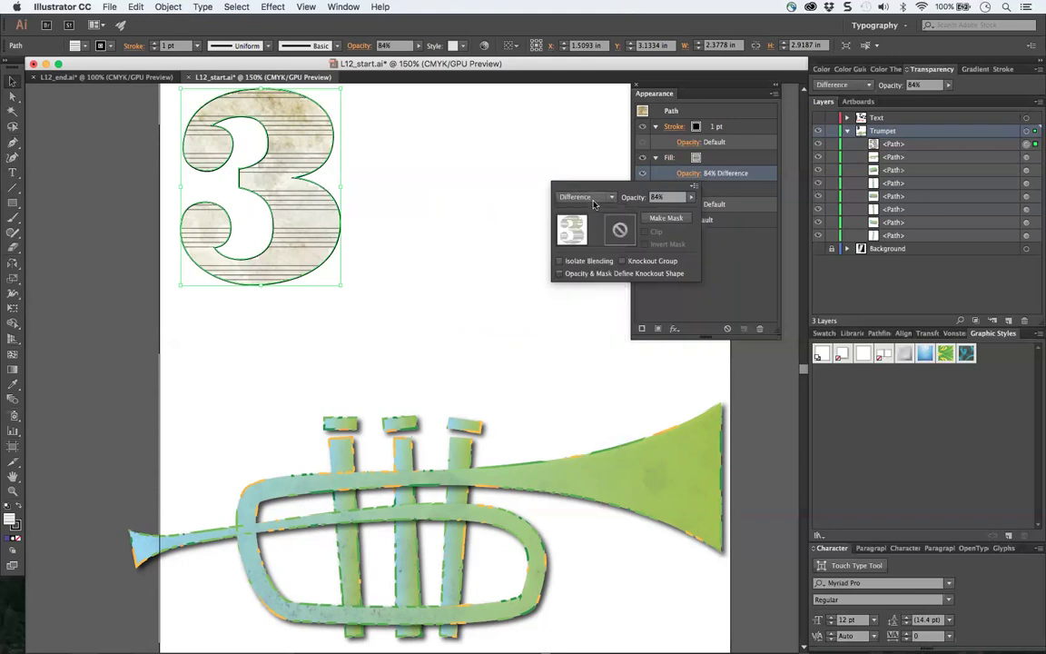
pyautogui.click(590, 197)
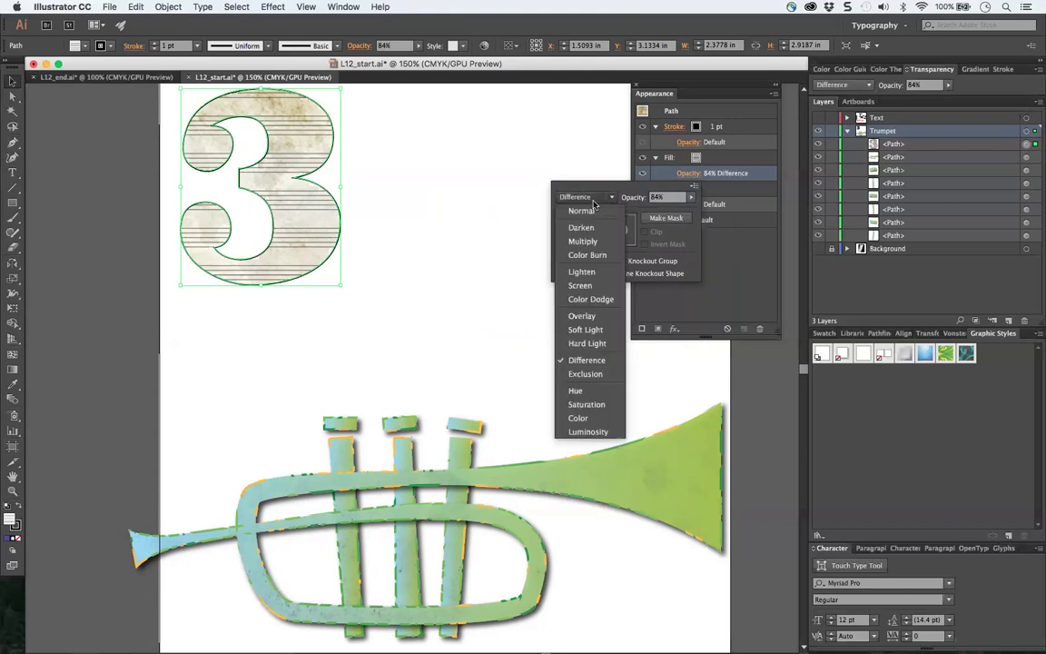
pyautogui.click(588, 405)
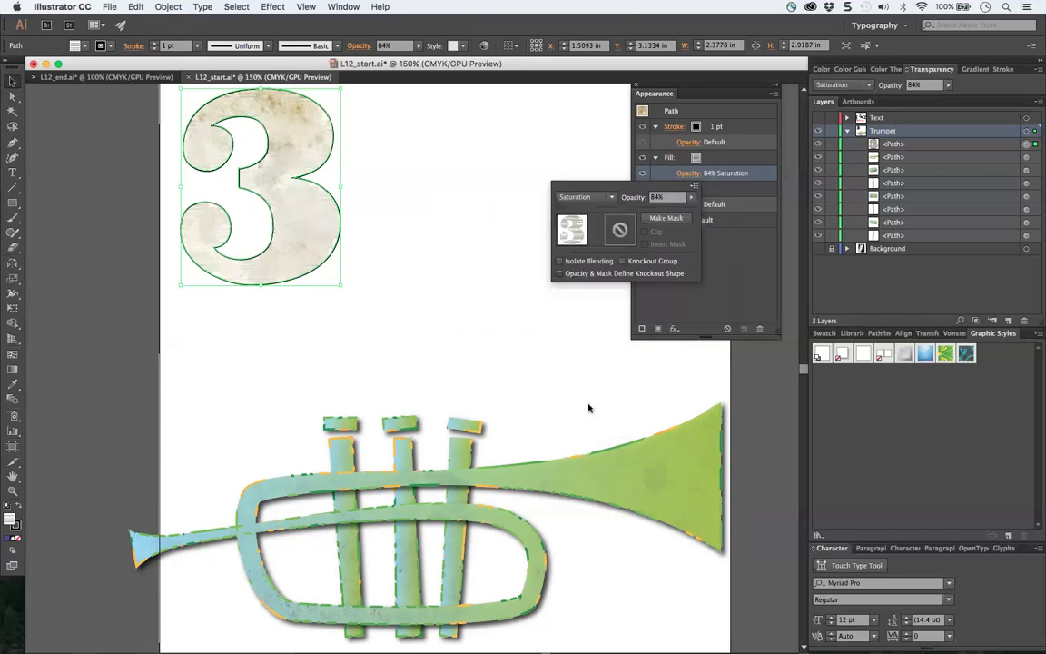
# - Set the striped fill to Multiply blending at 100% opacity
pyautogui.click(581, 196)
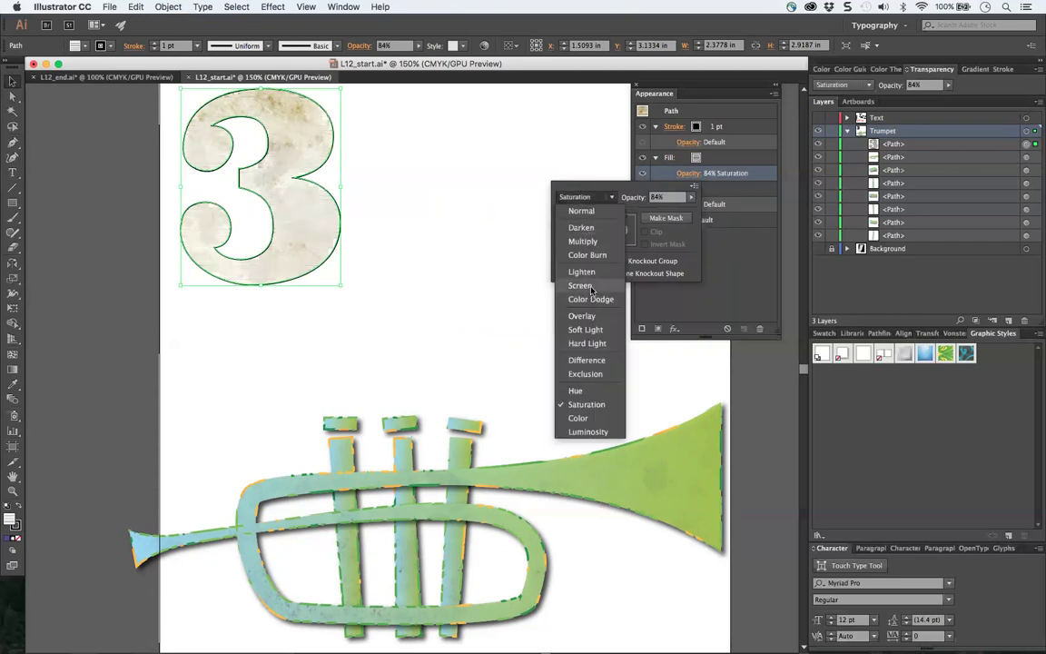
pyautogui.click(595, 240)
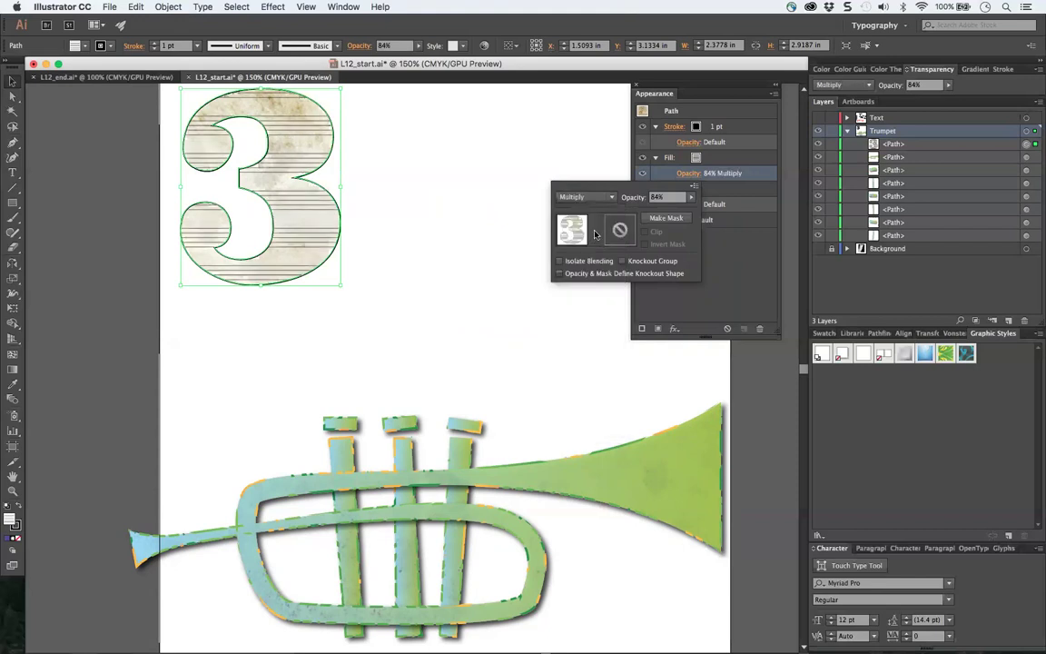
pyautogui.moveTo(690, 197); pyautogui.dragTo(586, 198)
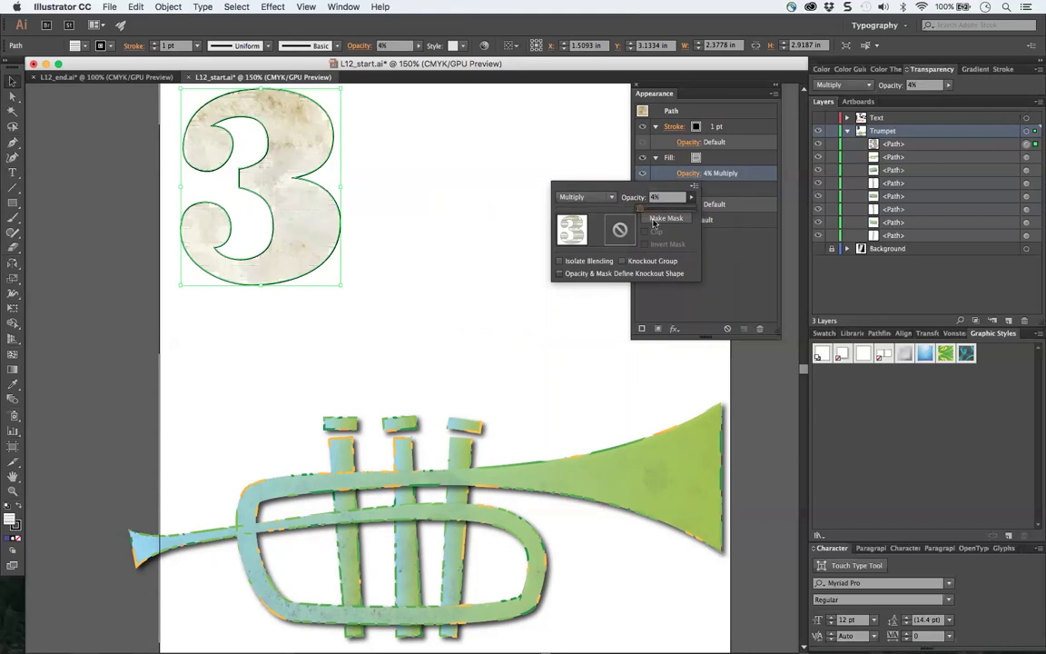
pyautogui.moveTo(691, 197); pyautogui.dragTo(668, 209)
pyautogui.write('80')
pyautogui.press('Return')
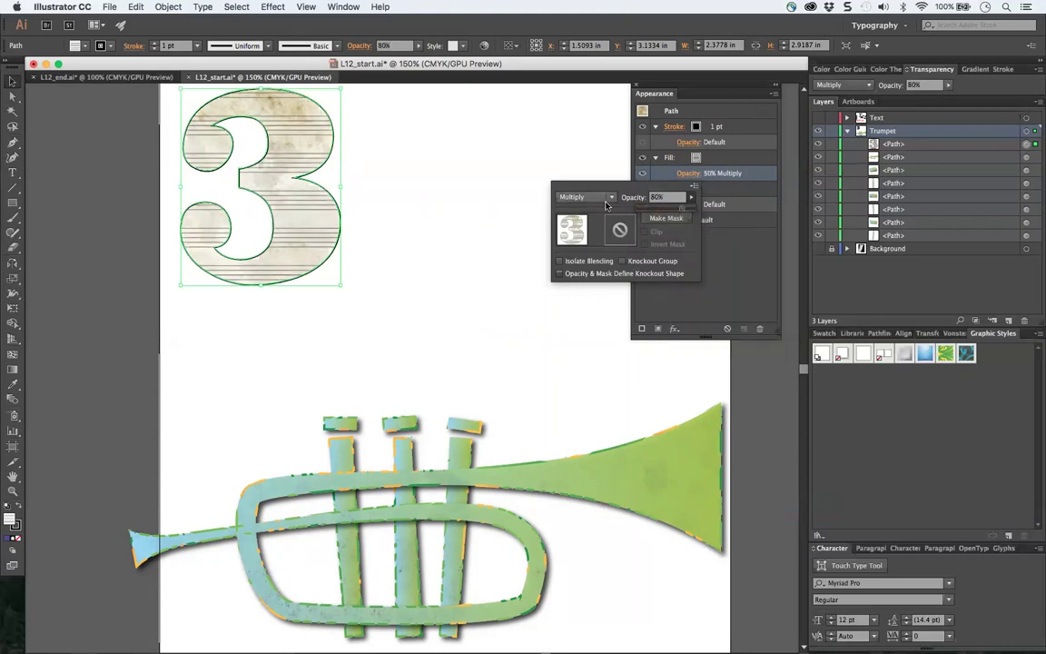
pyautogui.moveTo(691, 197); pyautogui.dragTo(677, 242)
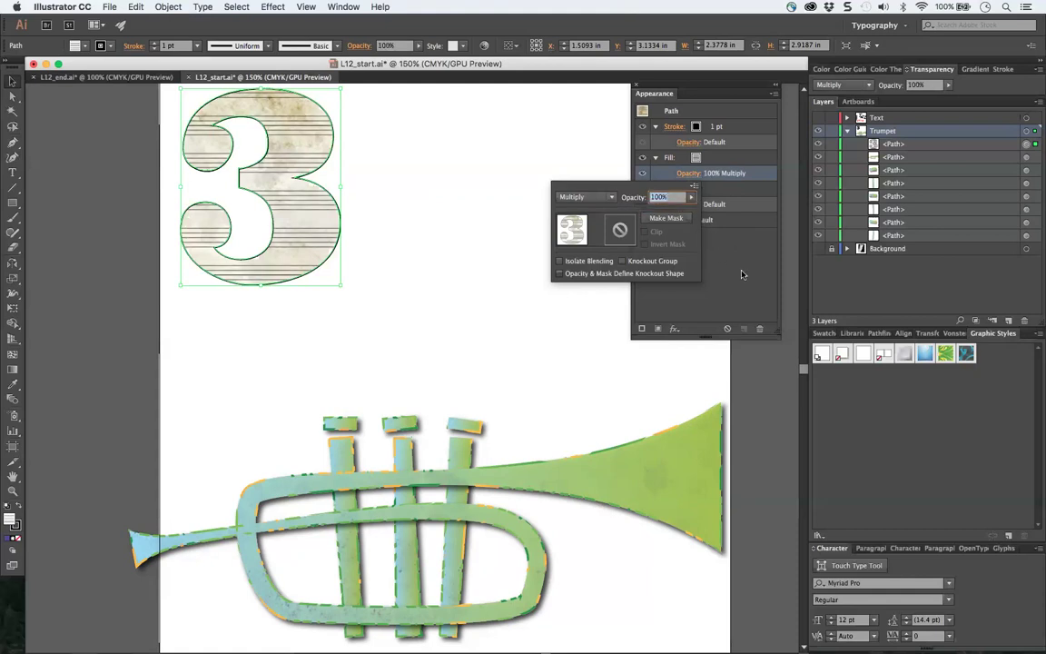
pyautogui.click(724, 172)
pyautogui.click(701, 191)
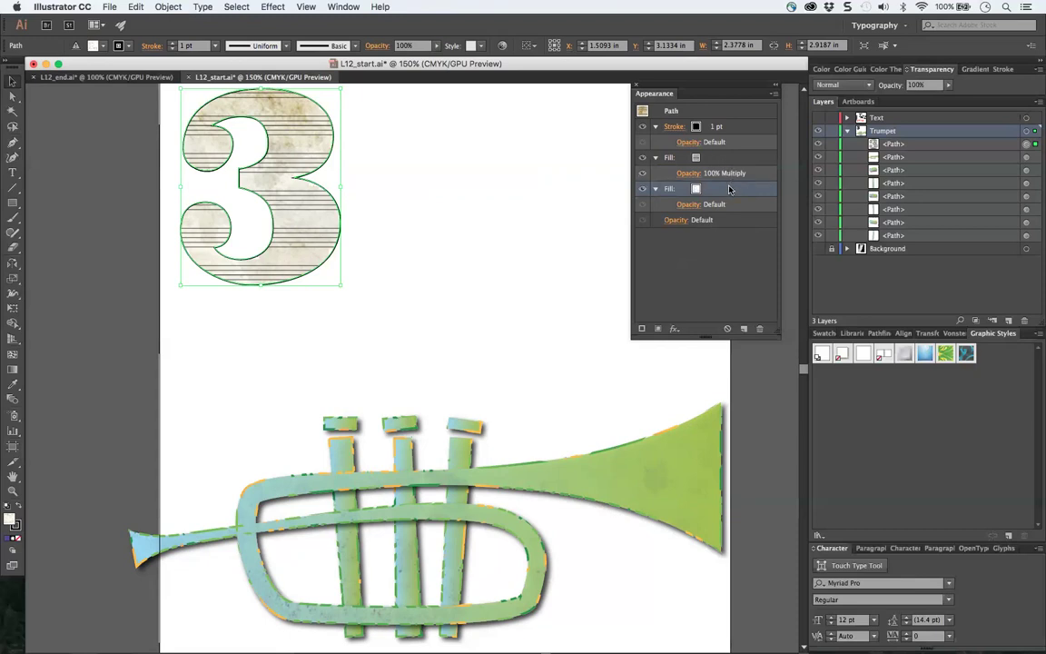
# - Move the white fill above the Multiply stripes and blend it with Color Burn
pyautogui.moveTo(729, 182); pyautogui.dragTo(697, 147)
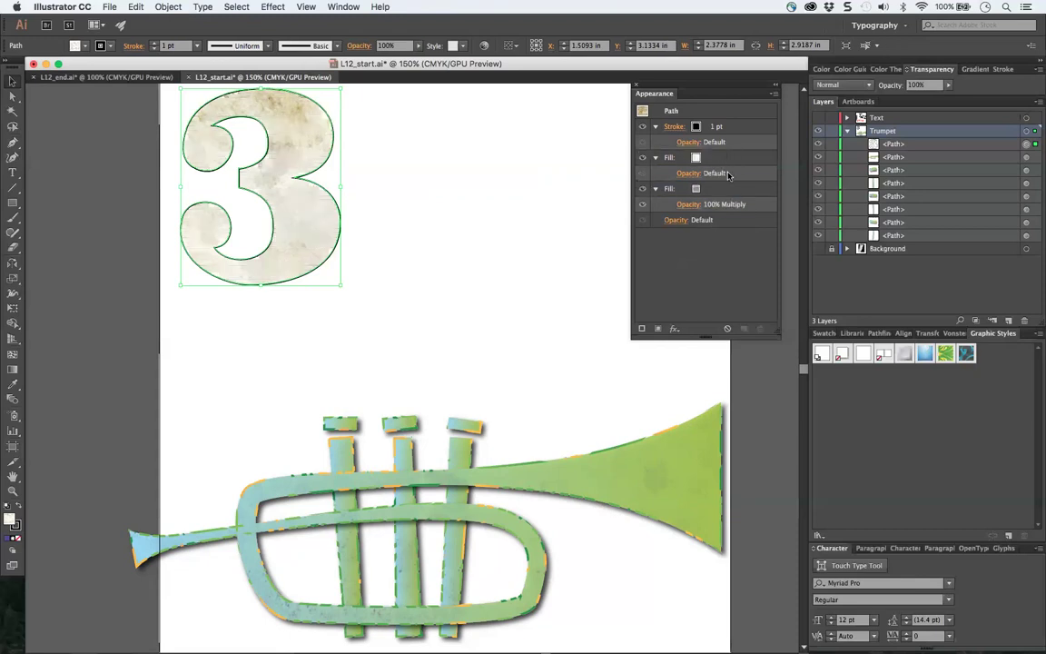
pyautogui.click(686, 174)
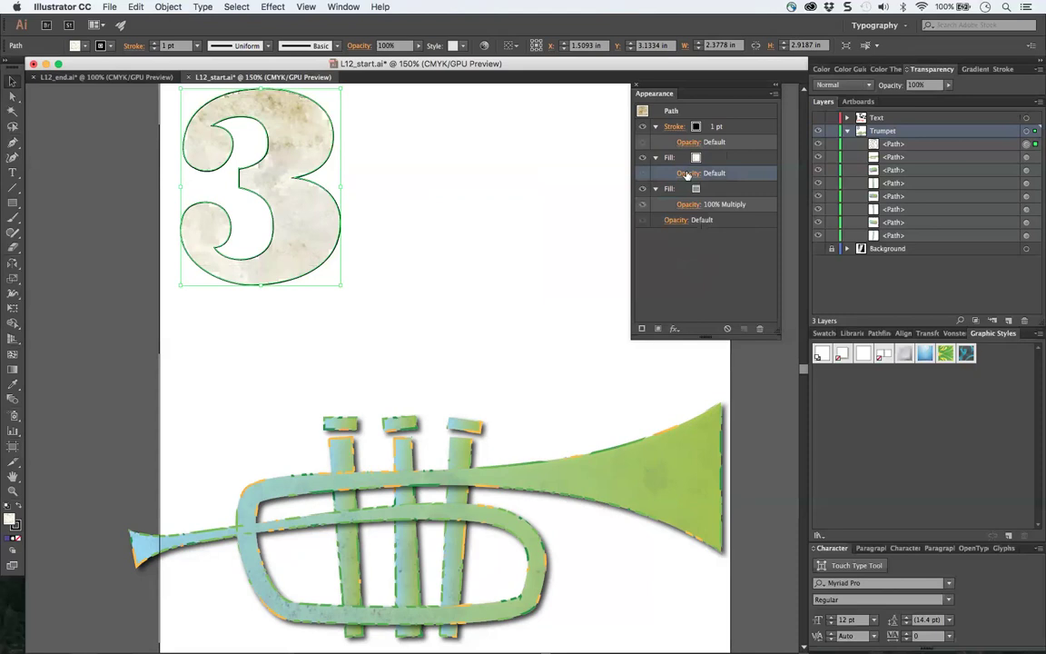
pyautogui.click(686, 174)
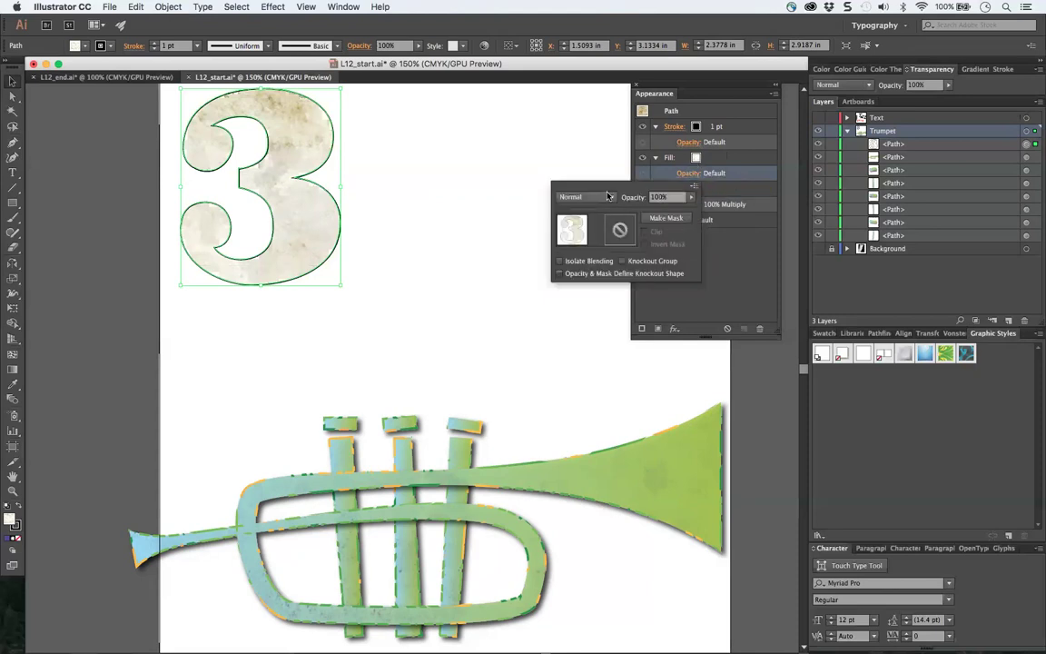
pyautogui.click(609, 196)
pyautogui.click(602, 240)
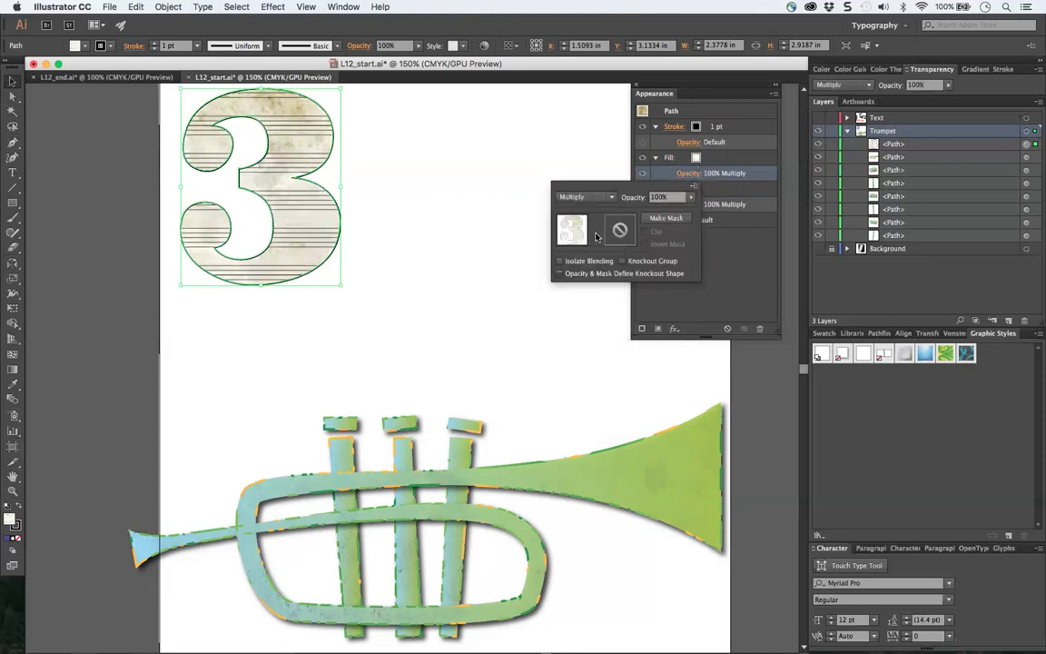
pyautogui.click(586, 196)
pyautogui.click(699, 234)
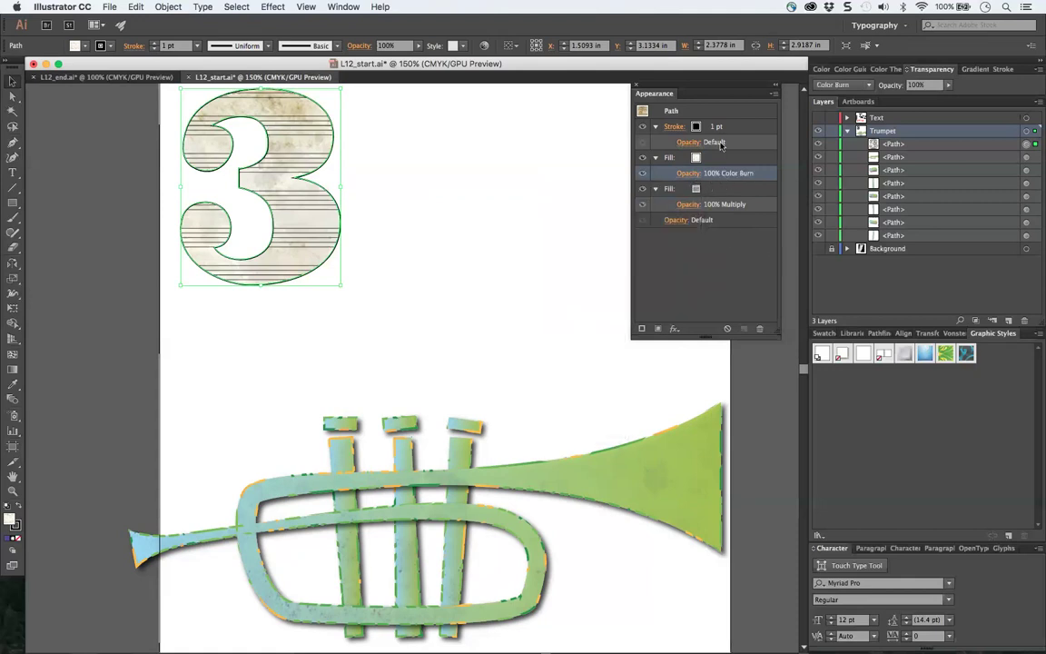
pyautogui.click(567, 221)
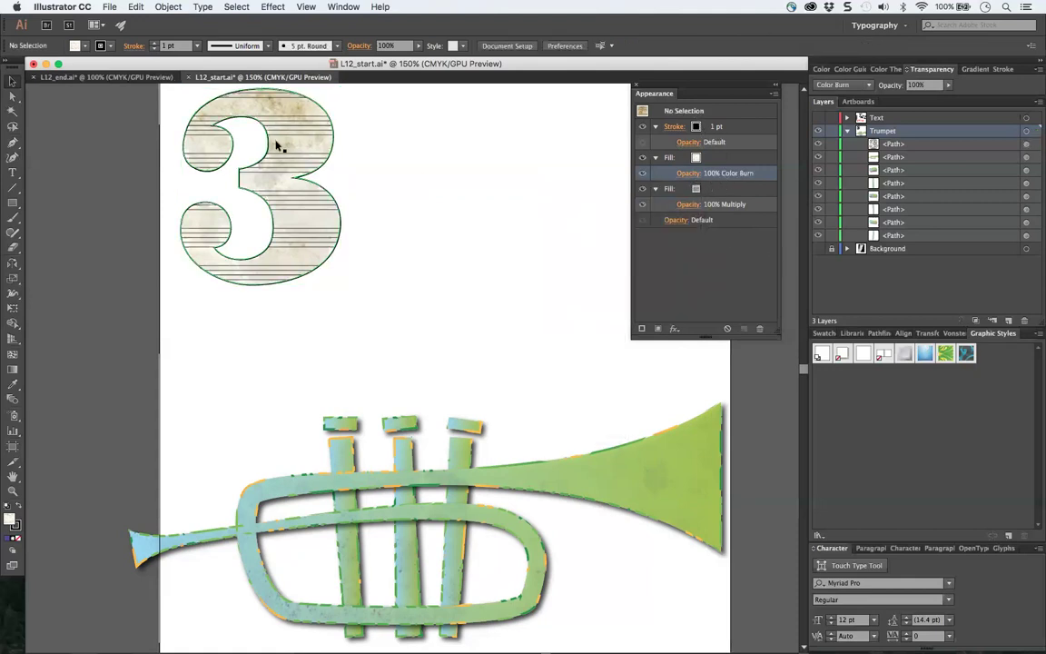
# - Switch to L12_end.ai, select its number 3 and zoom in on it
pyautogui.click(106, 77)
pyautogui.click(272, 190)
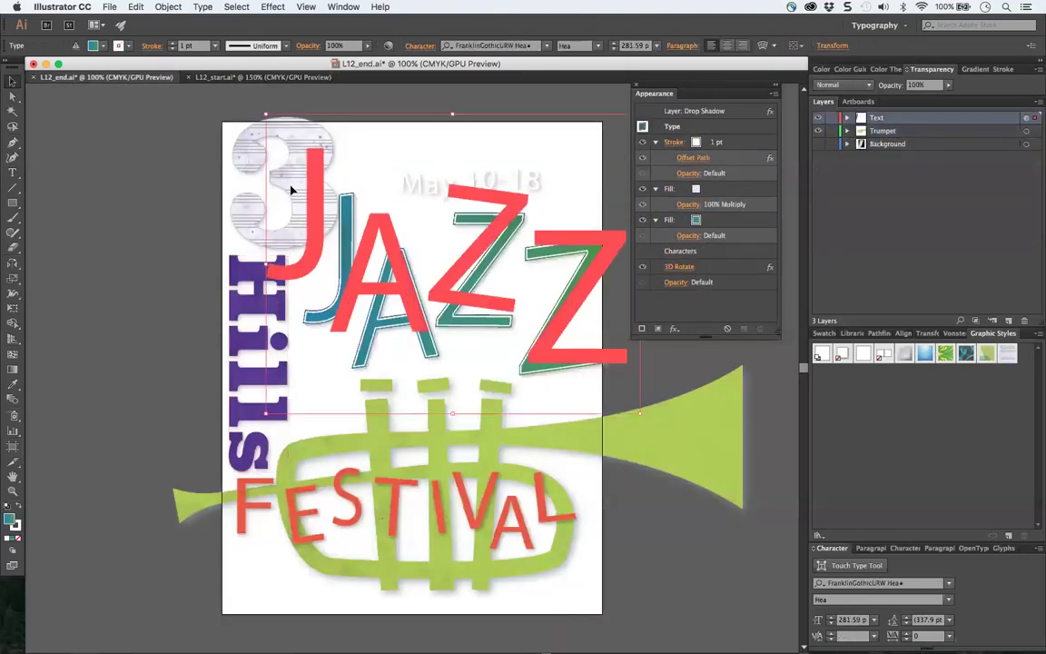
pyautogui.click(234, 164)
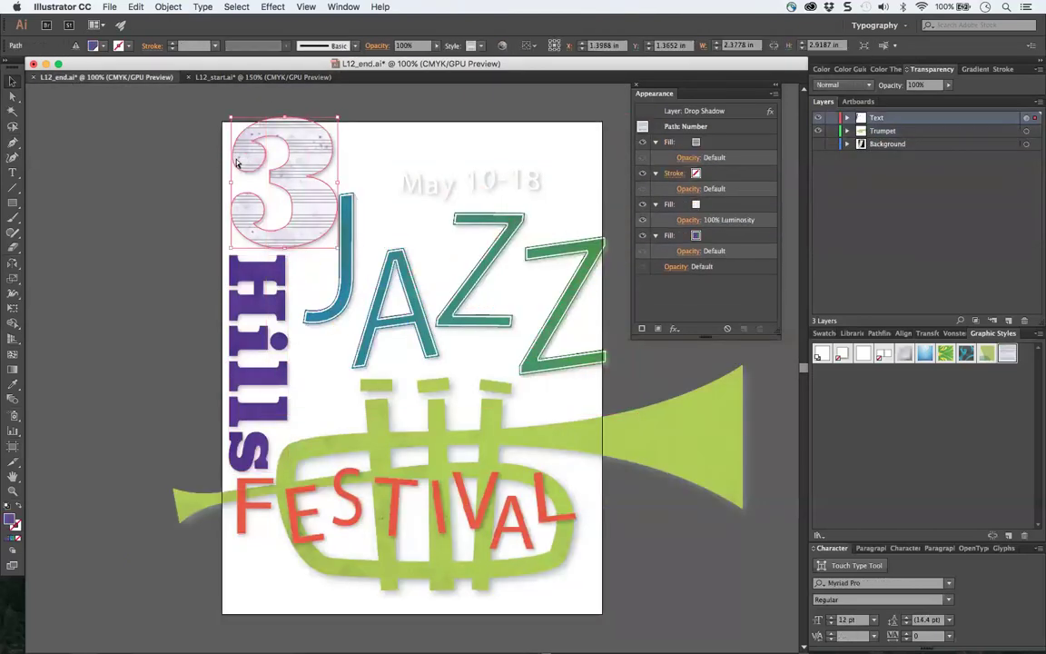
pyautogui.press('super+equal')
pyautogui.press('super+equal')
pyautogui.press('super+equal')
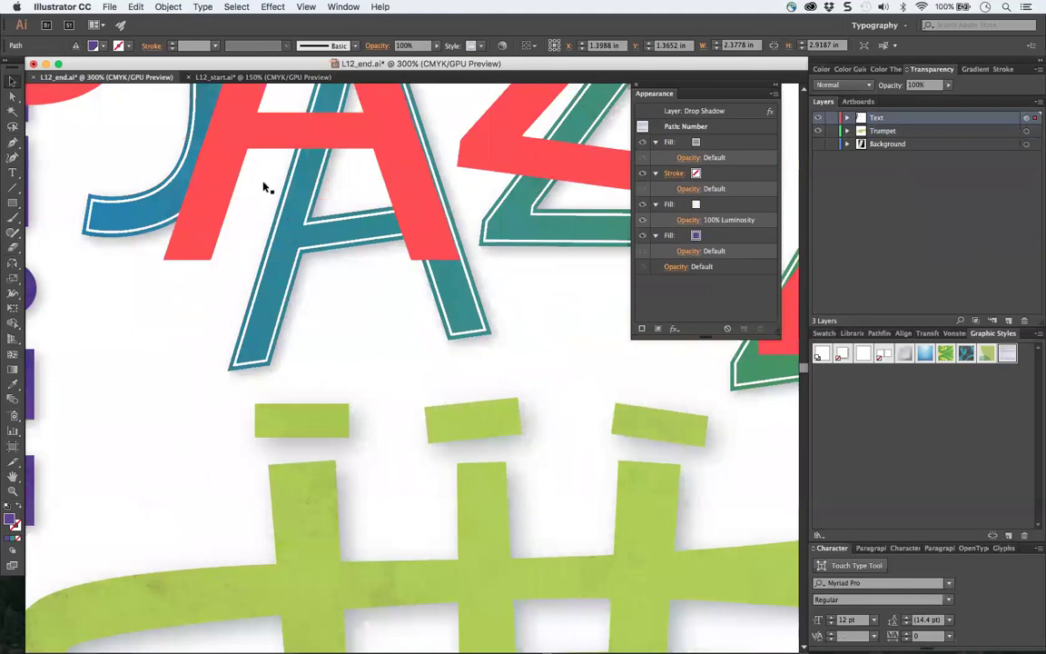
pyautogui.moveTo(263, 188); pyautogui.dragTo(491, 545)
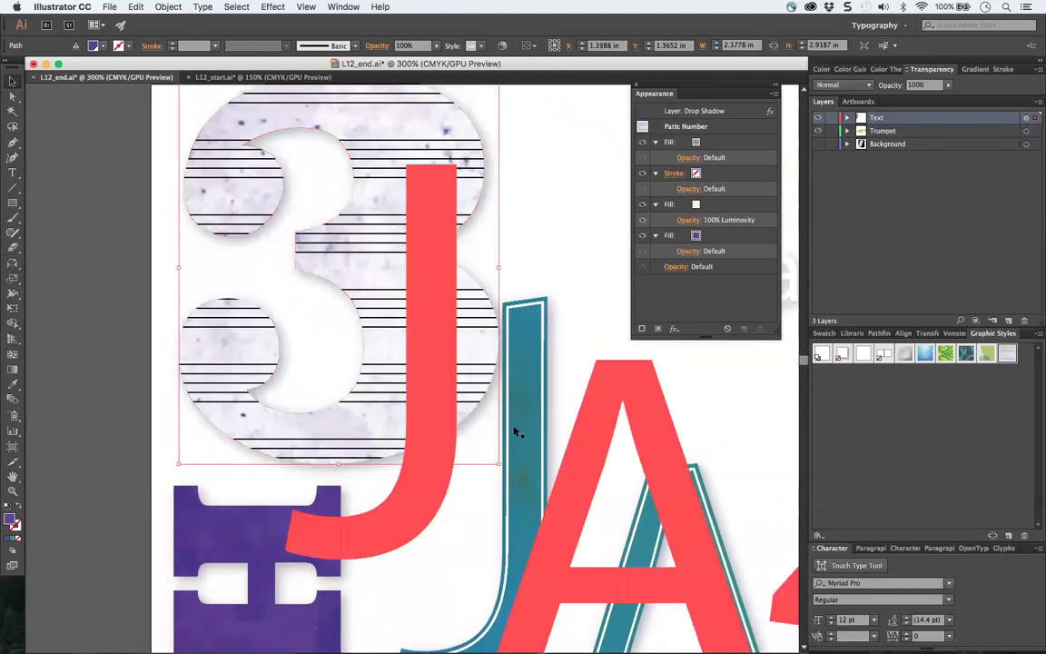
# - Inspect the reference 3's purple, Luminosity white and striped fills, then deselect it
pyautogui.click(705, 236)
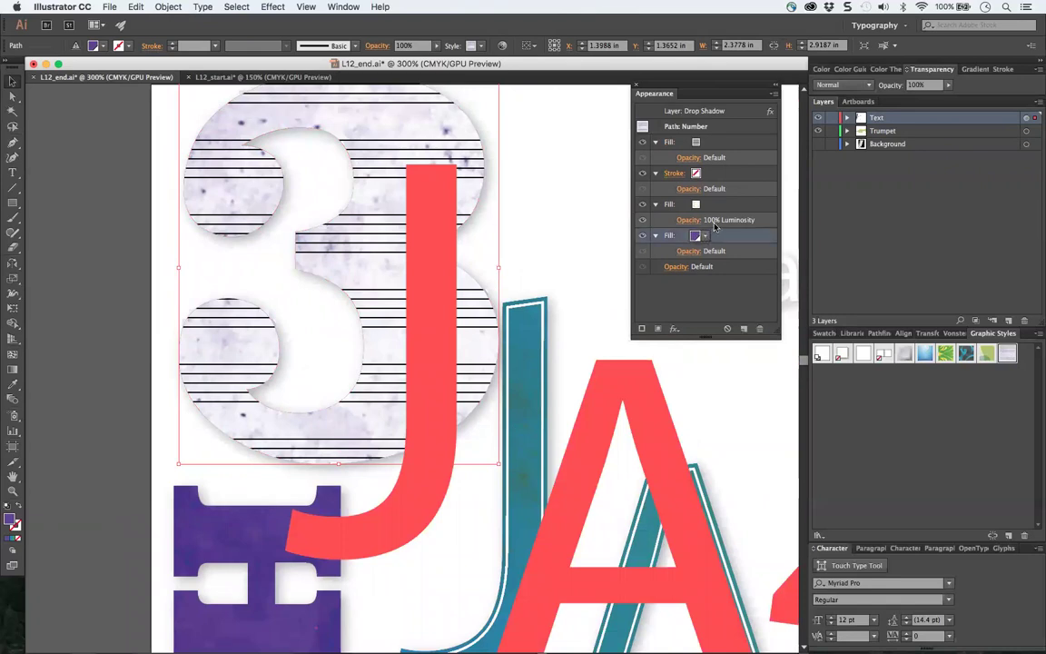
pyautogui.click(716, 221)
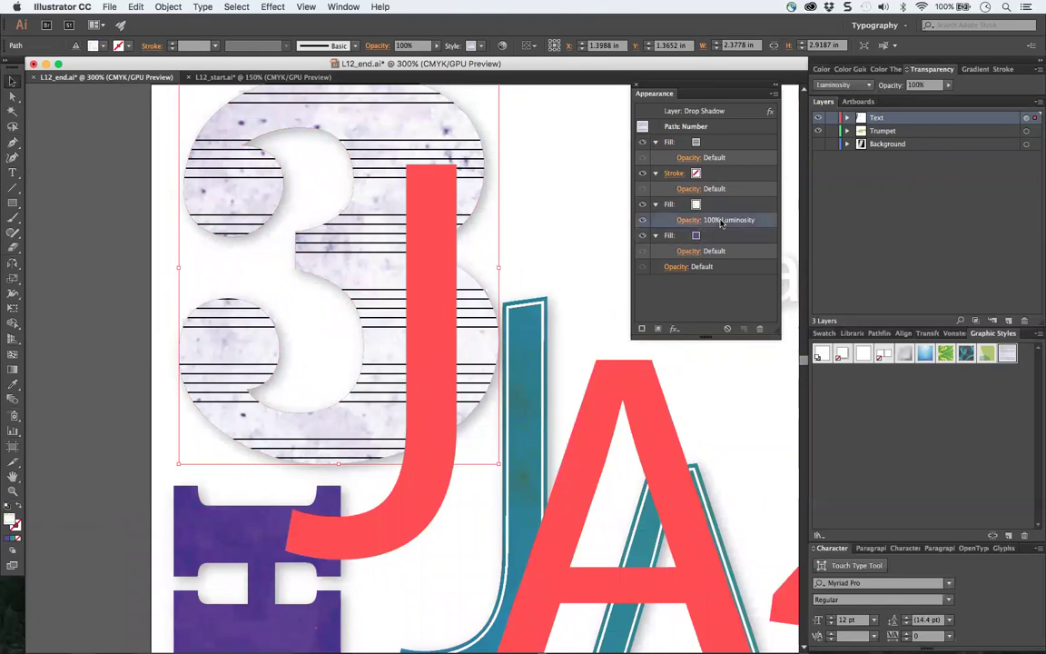
pyautogui.click(701, 172)
pyautogui.click(696, 143)
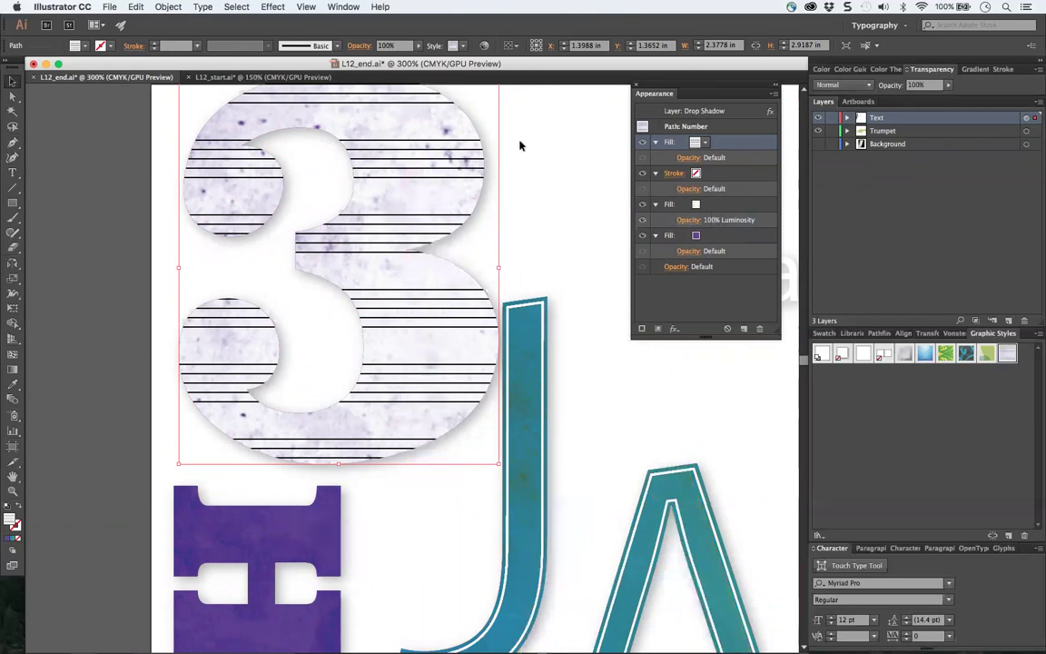
pyautogui.press('super+shift+a')
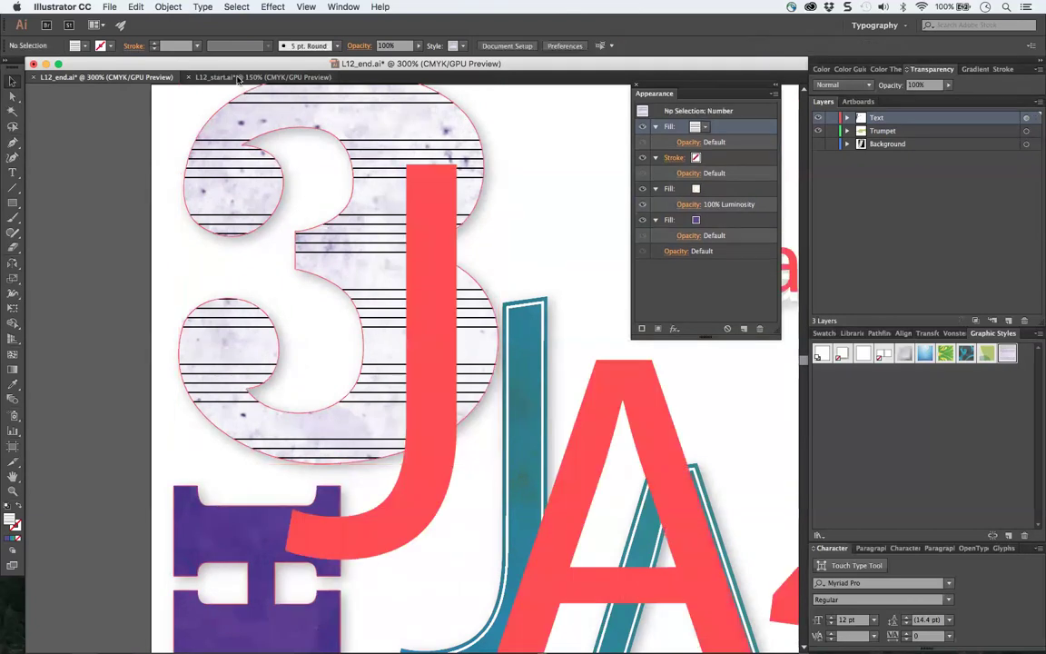
# - Set the working file's number 3 stroke to None, then return to L12_end.ai
pyautogui.click(239, 78)
pyautogui.click(294, 145)
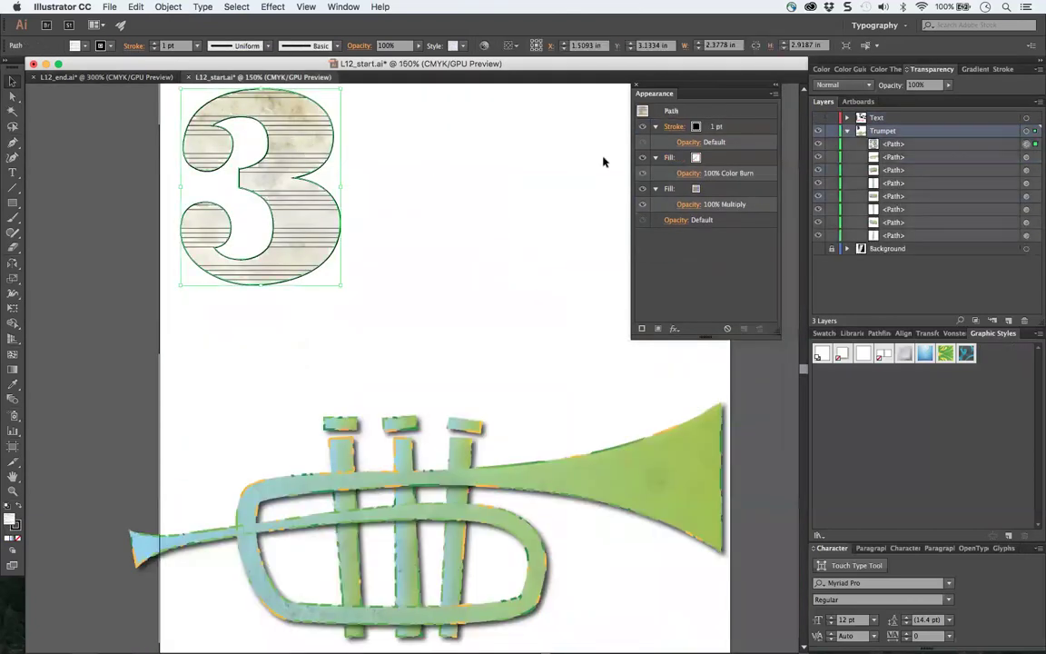
pyautogui.click(696, 127)
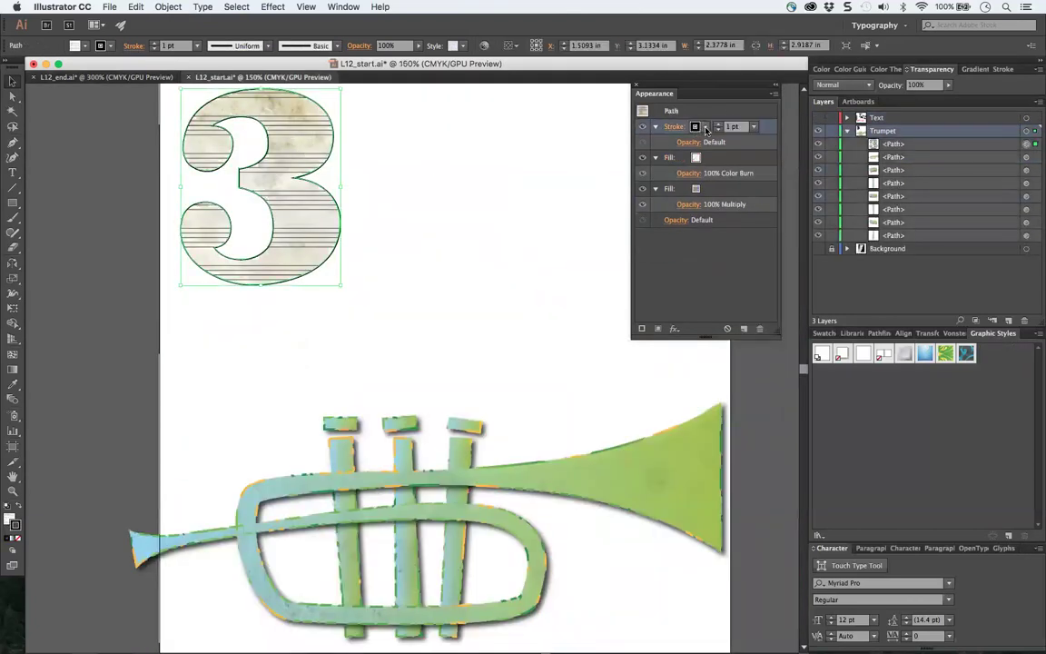
pyautogui.click(708, 129)
pyautogui.click(557, 151)
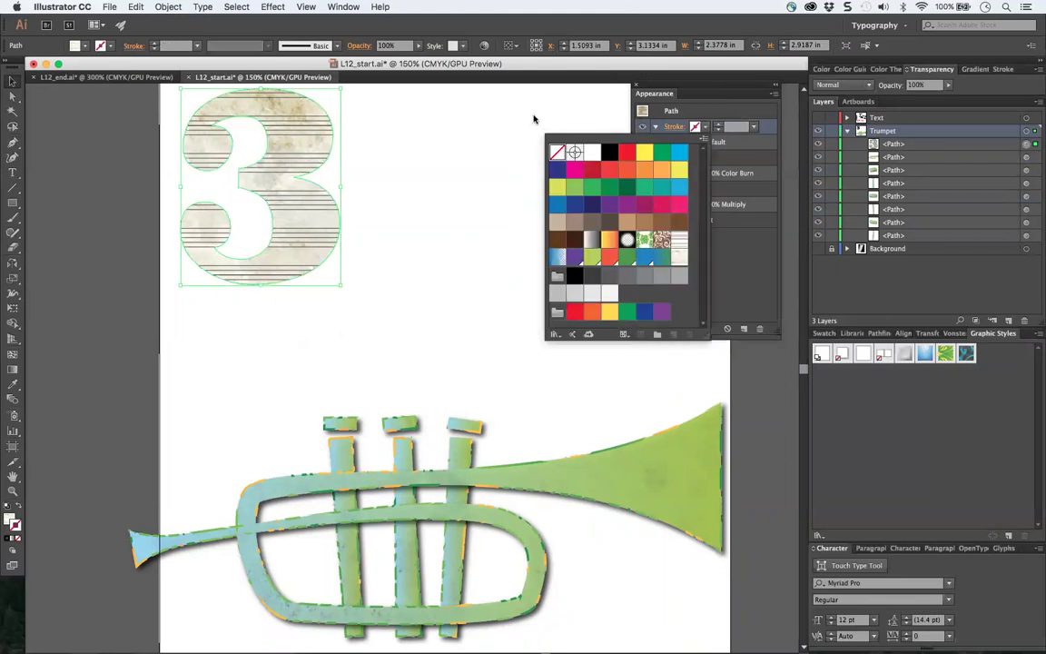
pyautogui.click(533, 119)
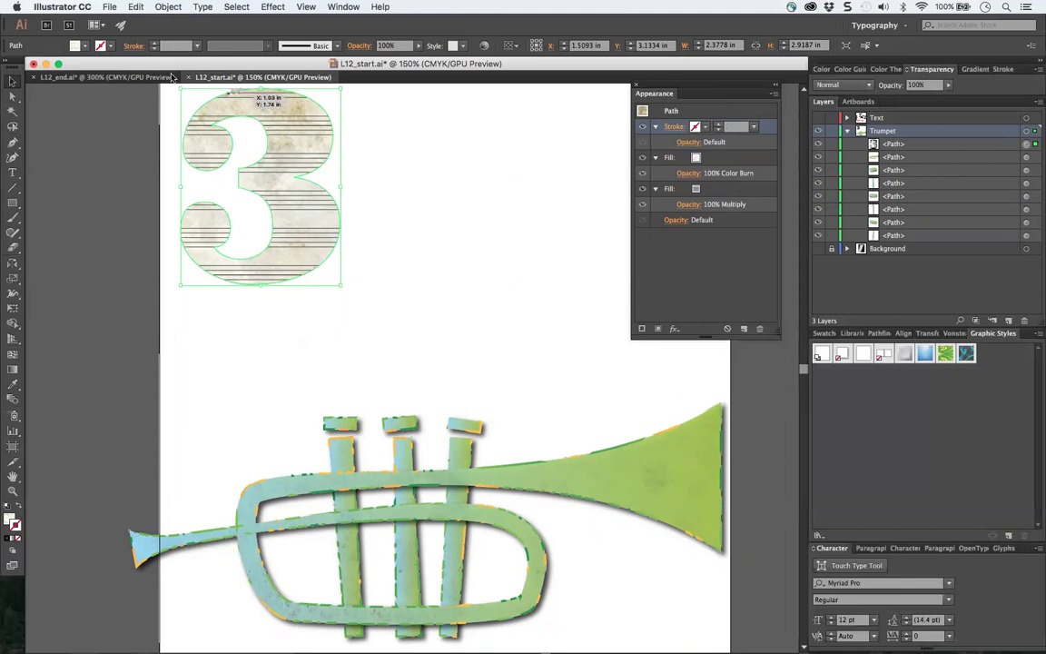
pyautogui.click(144, 80)
# - Check which purple the reference 3's bottom fill uses, then go back to L12_start.ai
pyautogui.click(273, 523)
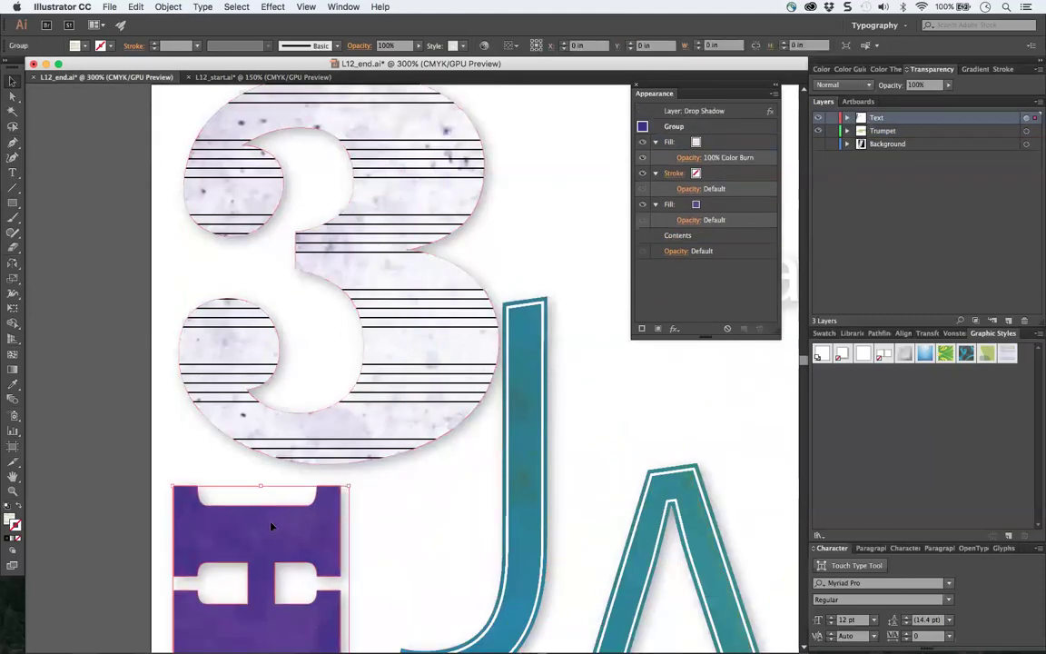
pyautogui.click(366, 206)
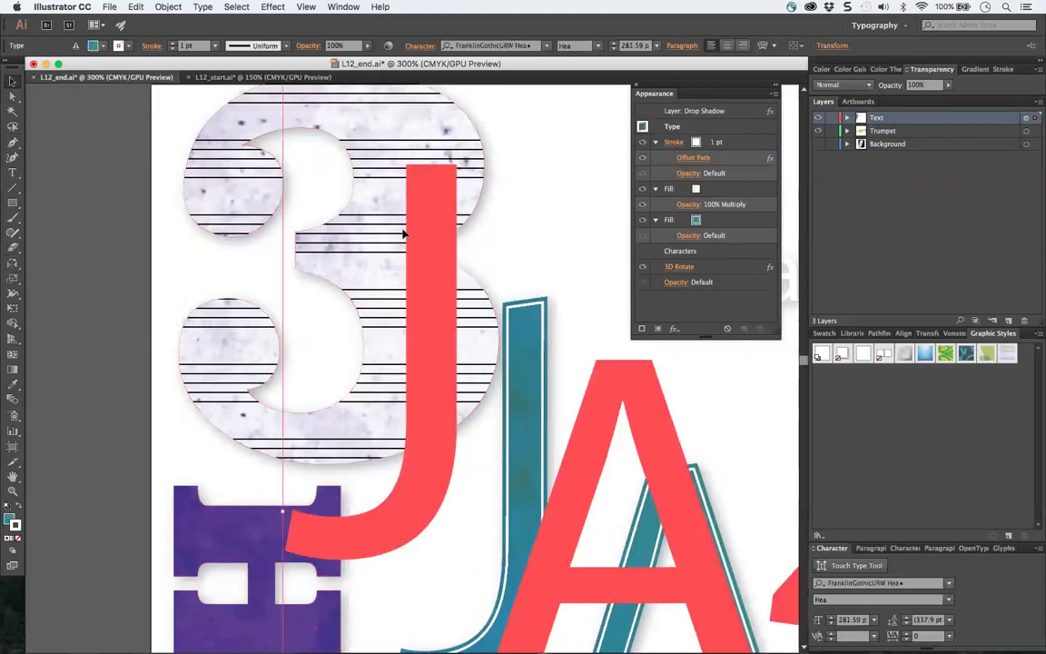
pyautogui.click(248, 189)
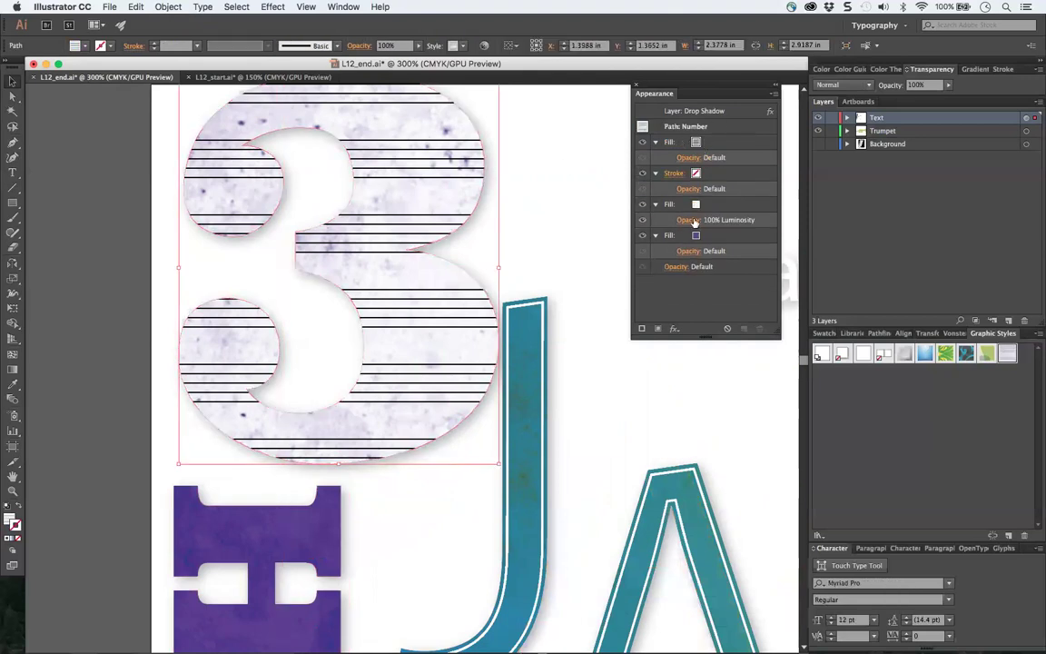
pyautogui.click(696, 236)
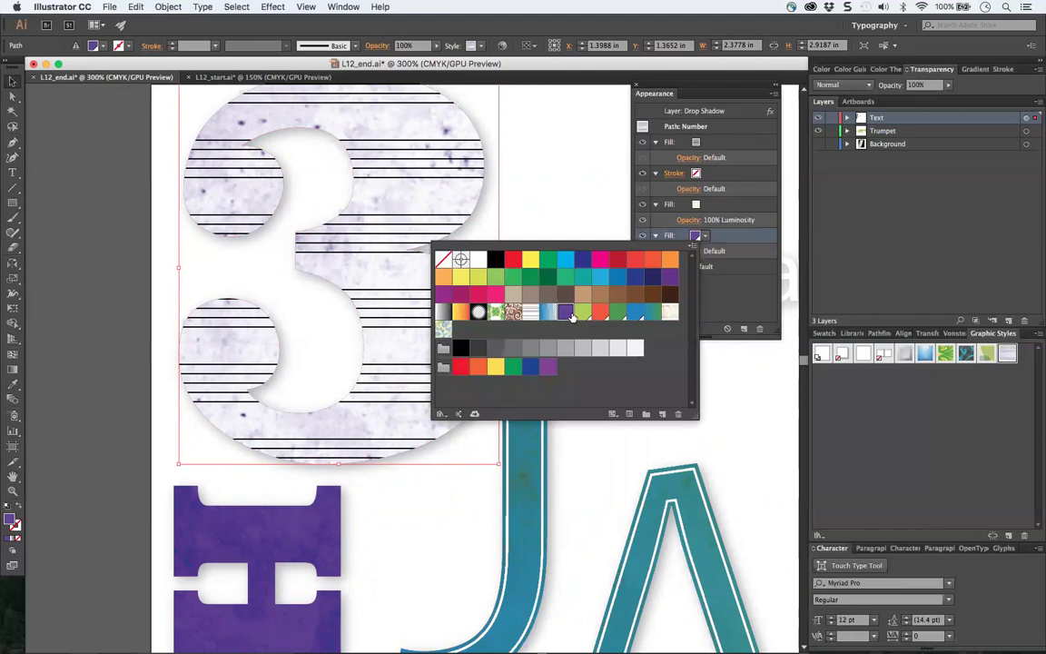
pyautogui.click(205, 77)
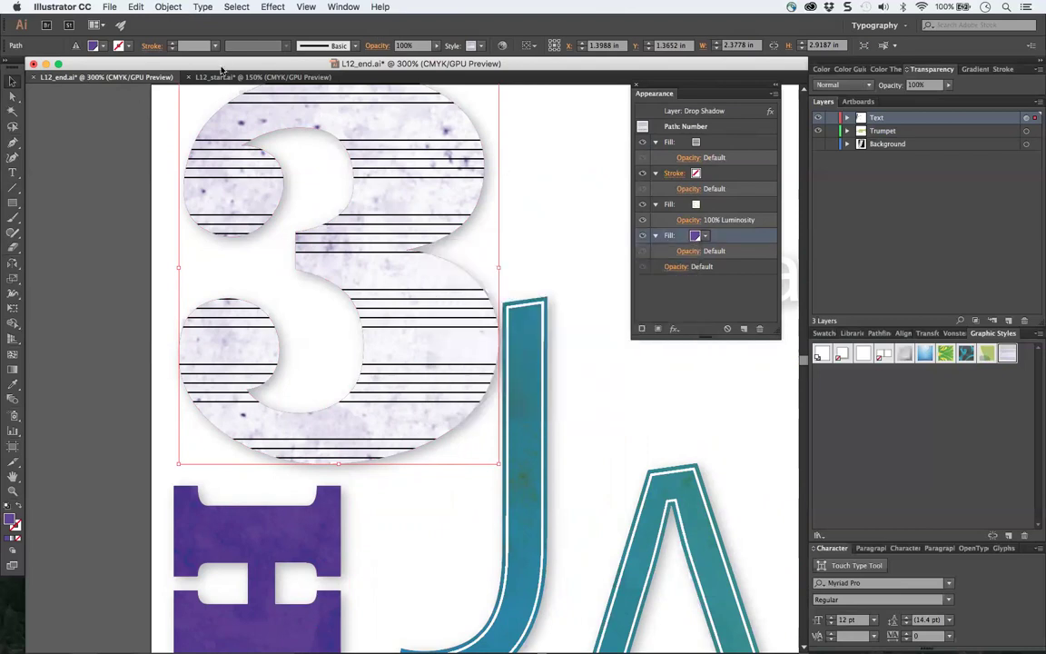
pyautogui.click(238, 77)
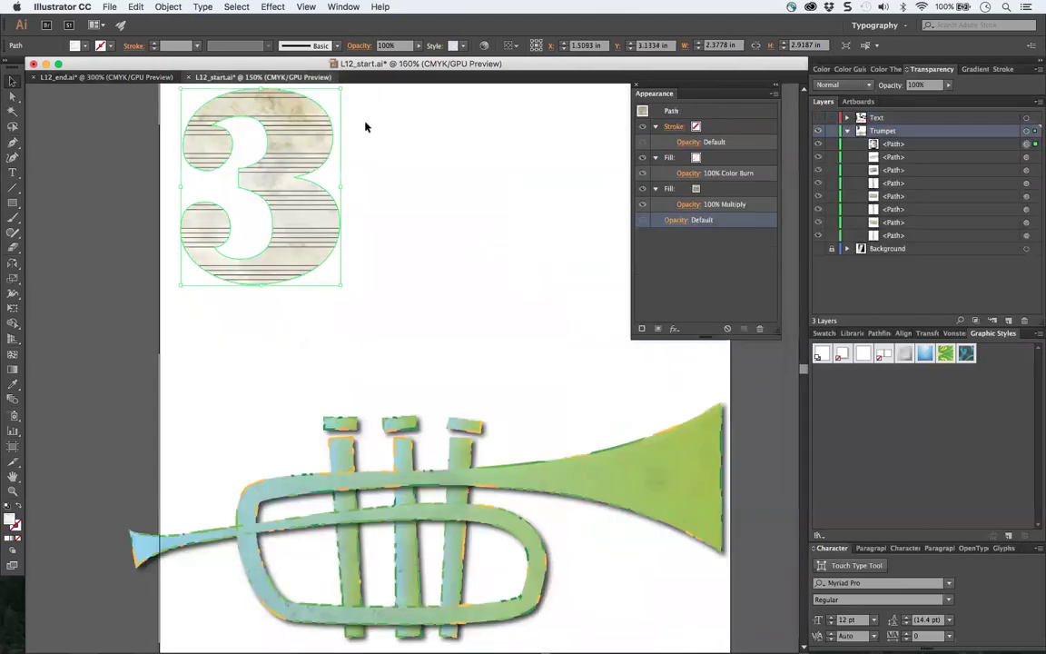
# - Add a new purple fill to the number 3
pyautogui.click(775, 93)
pyautogui.click(799, 97)
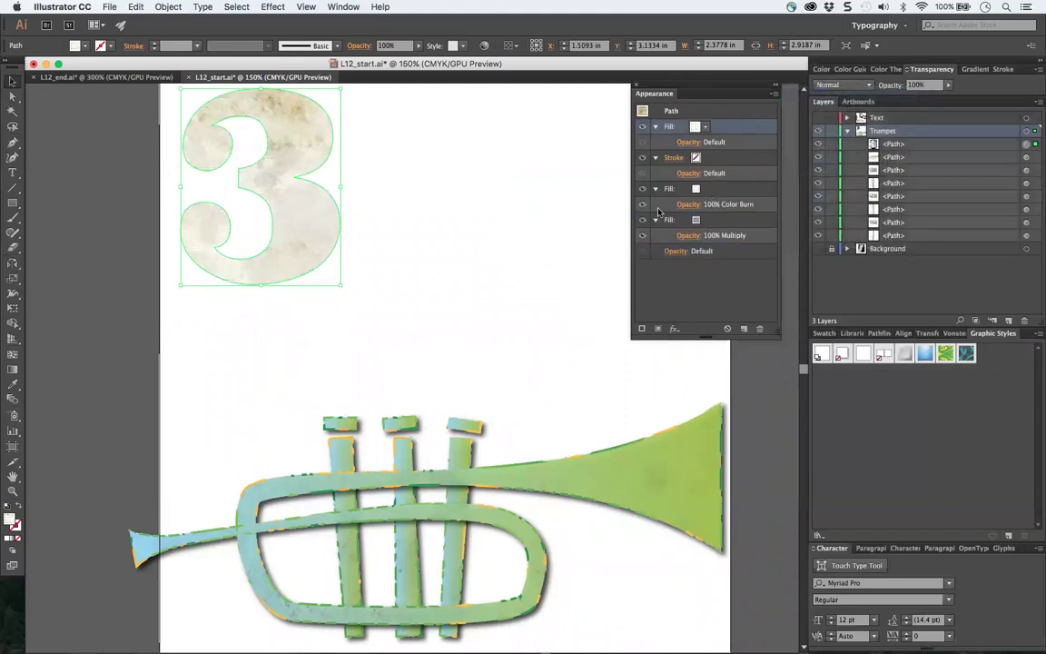
pyautogui.click(706, 126)
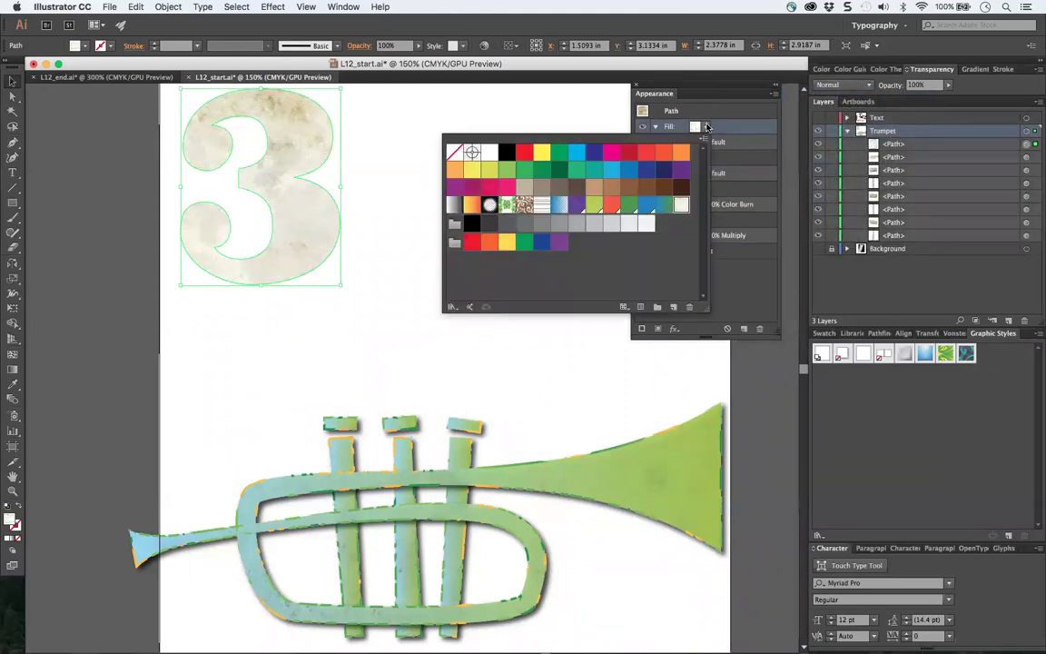
pyautogui.click(577, 205)
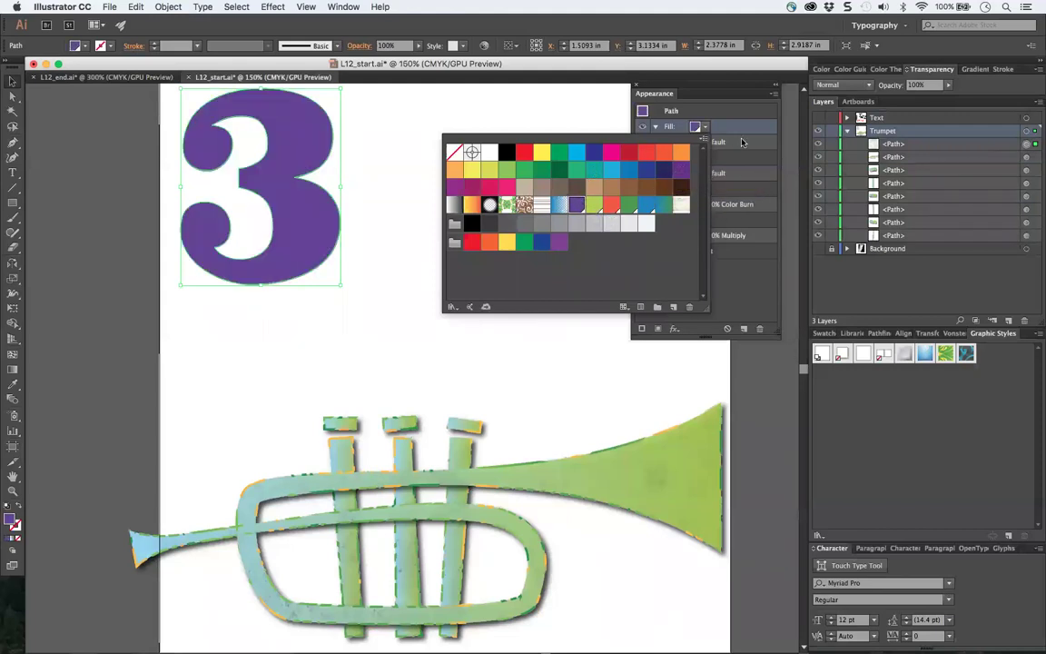
pyautogui.click(670, 127)
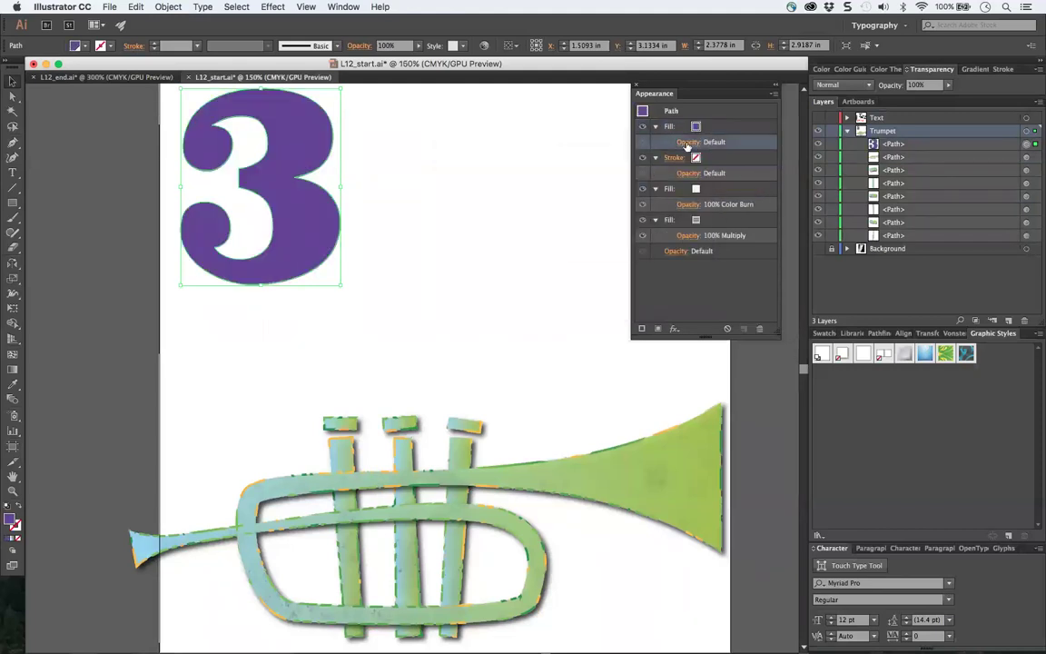
# - Blend the purple fill as Luminosity and lower its opacity to 39%
pyautogui.click(688, 142)
pyautogui.click(595, 165)
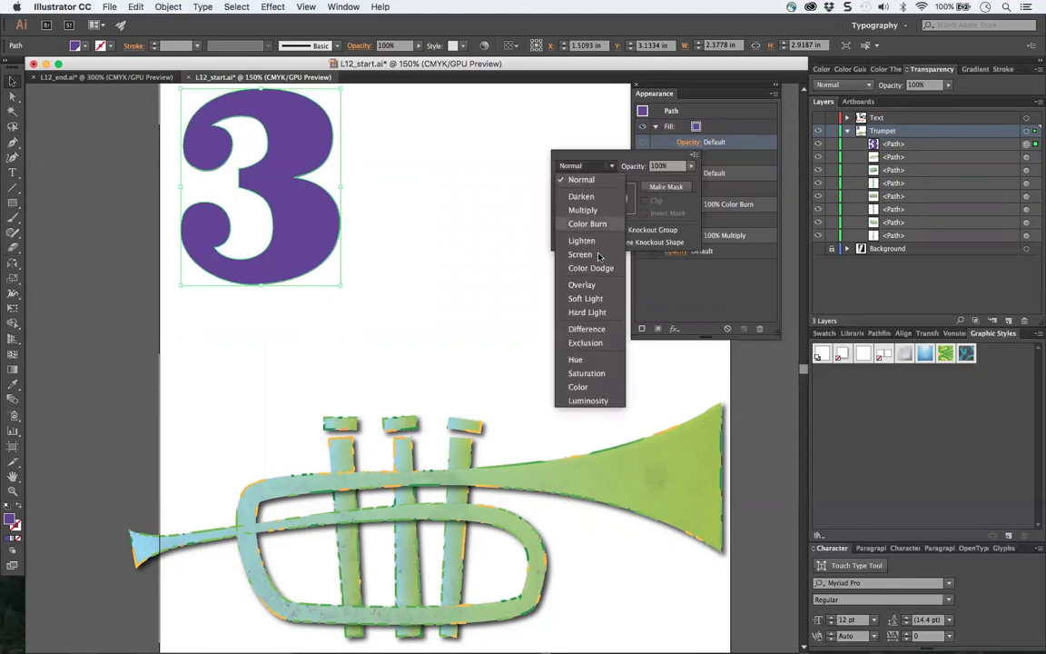
pyautogui.click(586, 401)
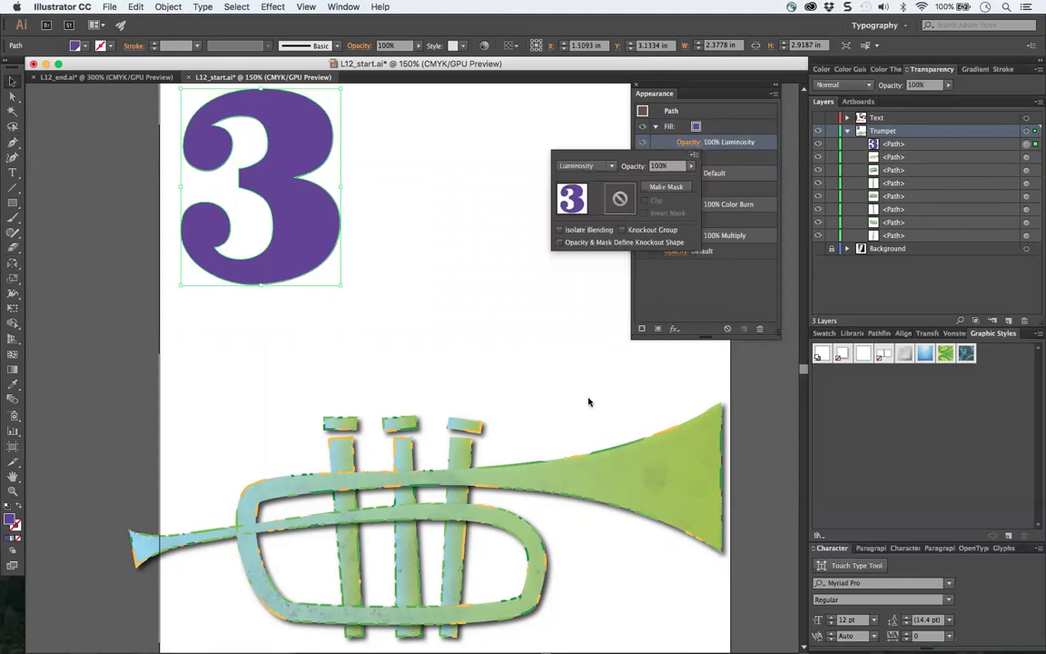
pyautogui.click(672, 169)
pyautogui.write('78')
pyautogui.press('Return')
pyautogui.write('51')
pyautogui.press('Return')
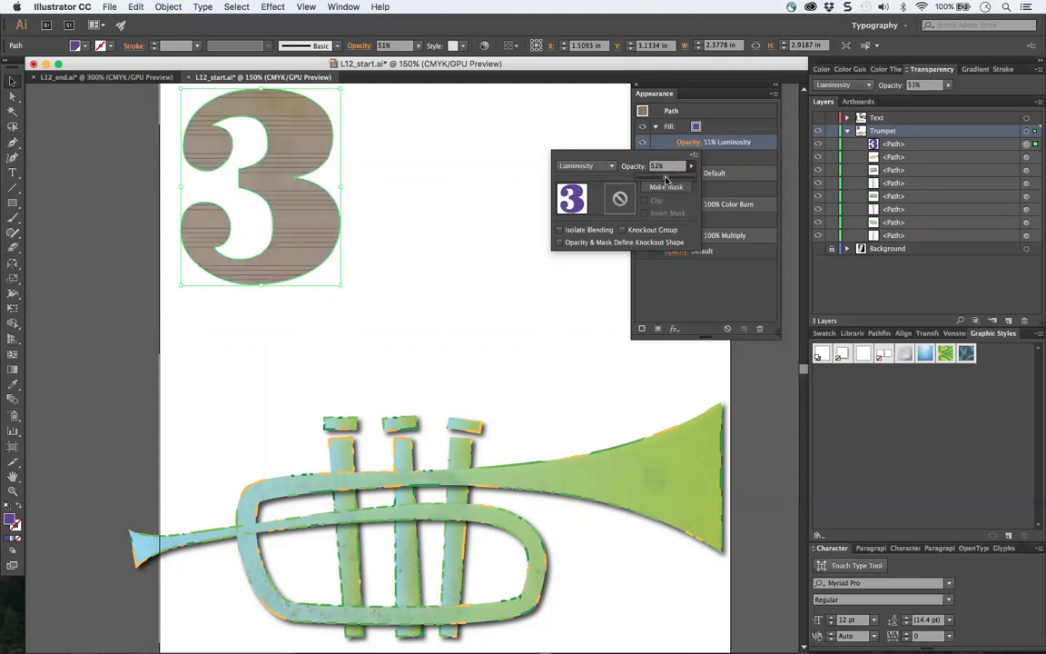
pyautogui.moveTo(666, 180)
pyautogui.mouseDown()
pyautogui.moveTo(635, 181)
pyautogui.moveTo(658, 177)
pyautogui.mouseUp()
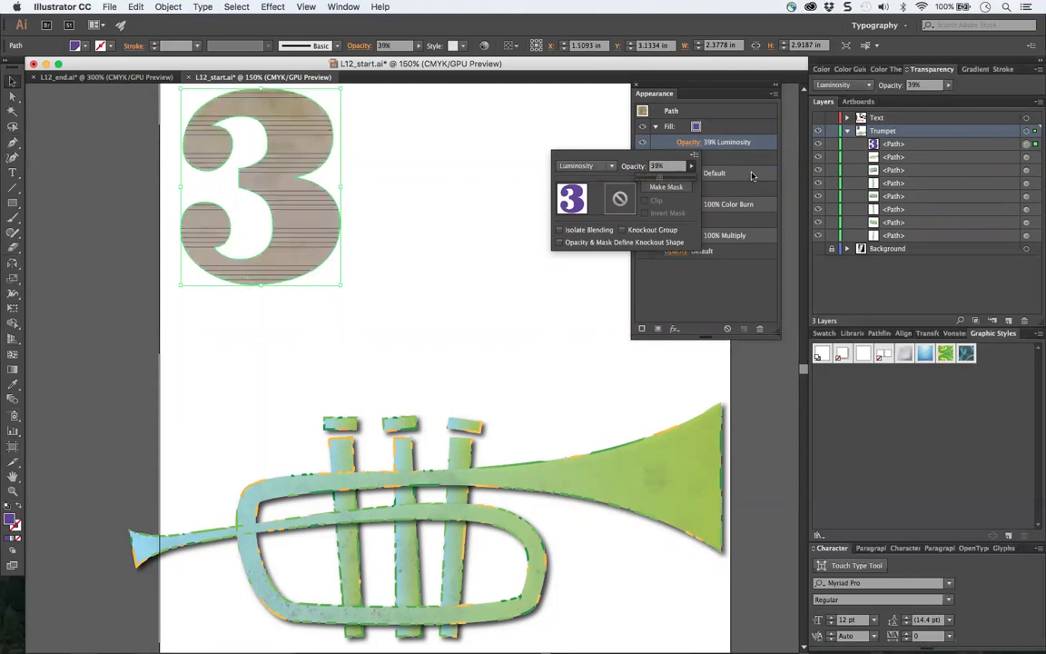
# - Move the purple fill below the stroke and the Multiply fill to the top of the fills
pyautogui.click(672, 145)
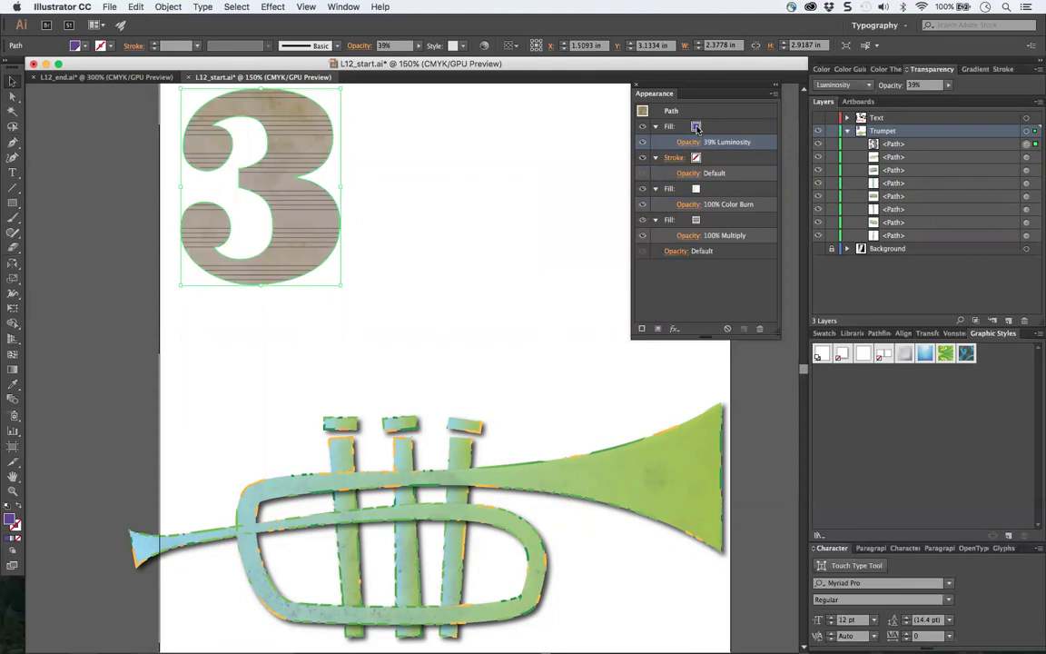
pyautogui.click(696, 128)
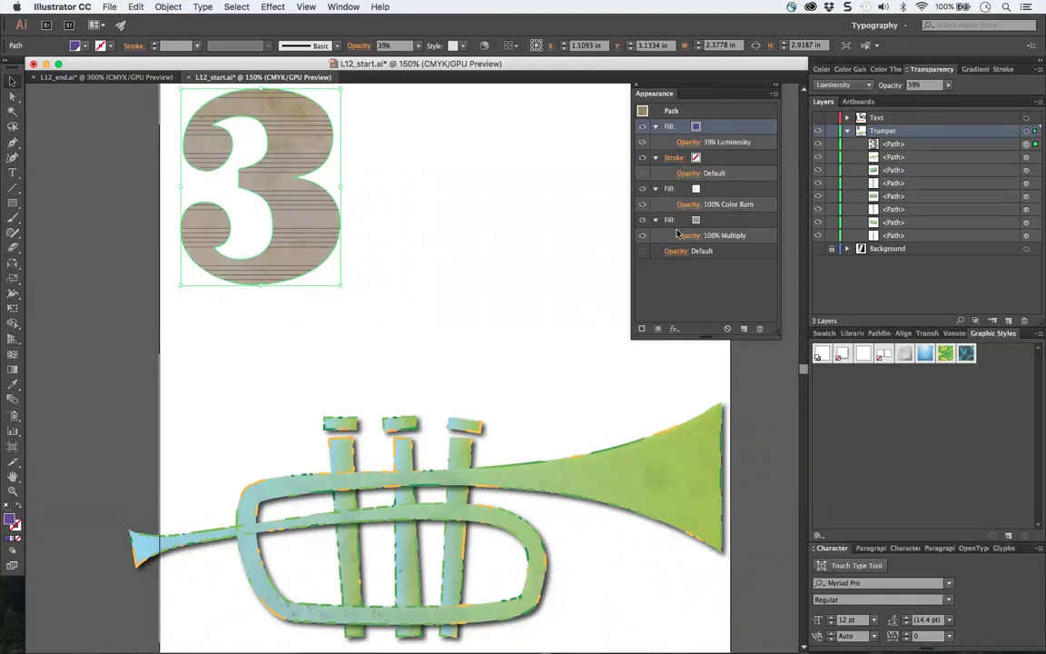
pyautogui.click(676, 144)
pyautogui.click(675, 145)
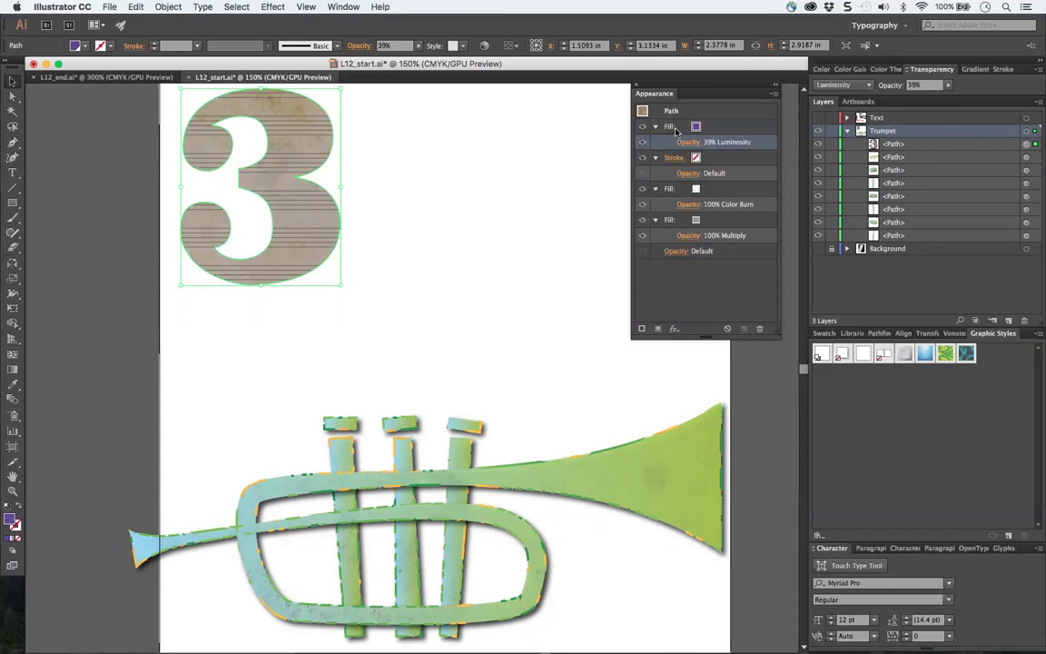
pyautogui.click(676, 128)
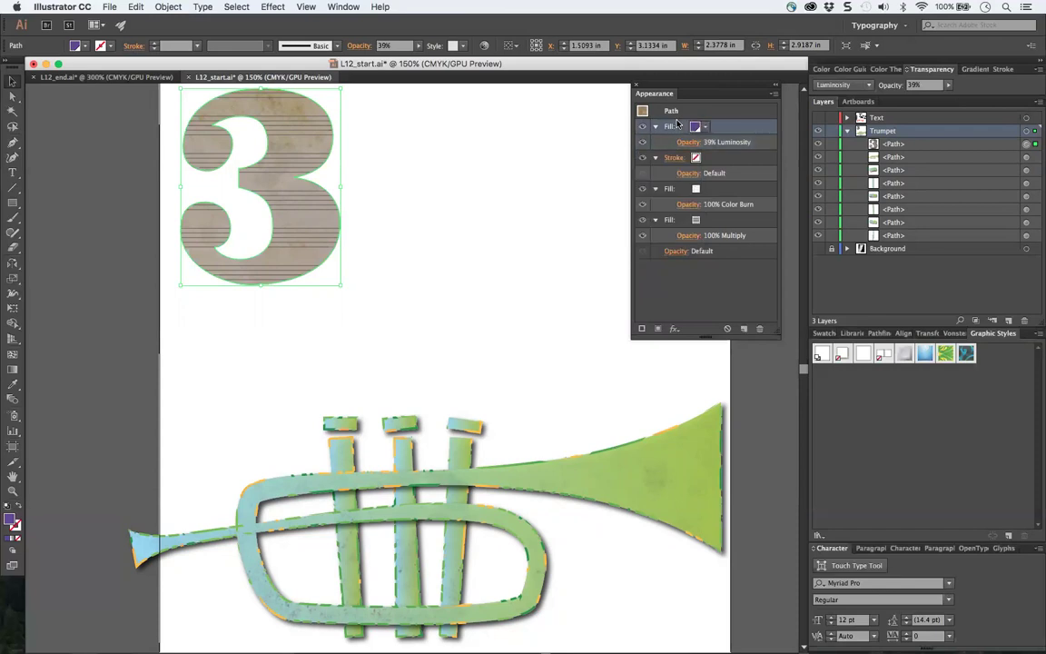
pyautogui.moveTo(677, 124); pyautogui.dragTo(673, 177)
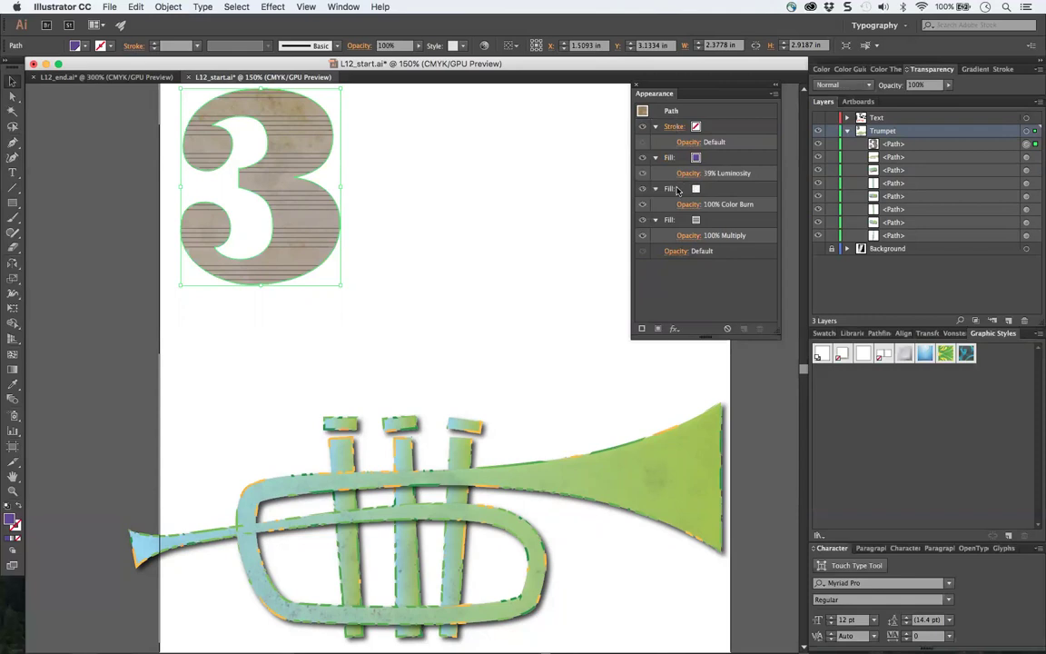
pyautogui.click(677, 221)
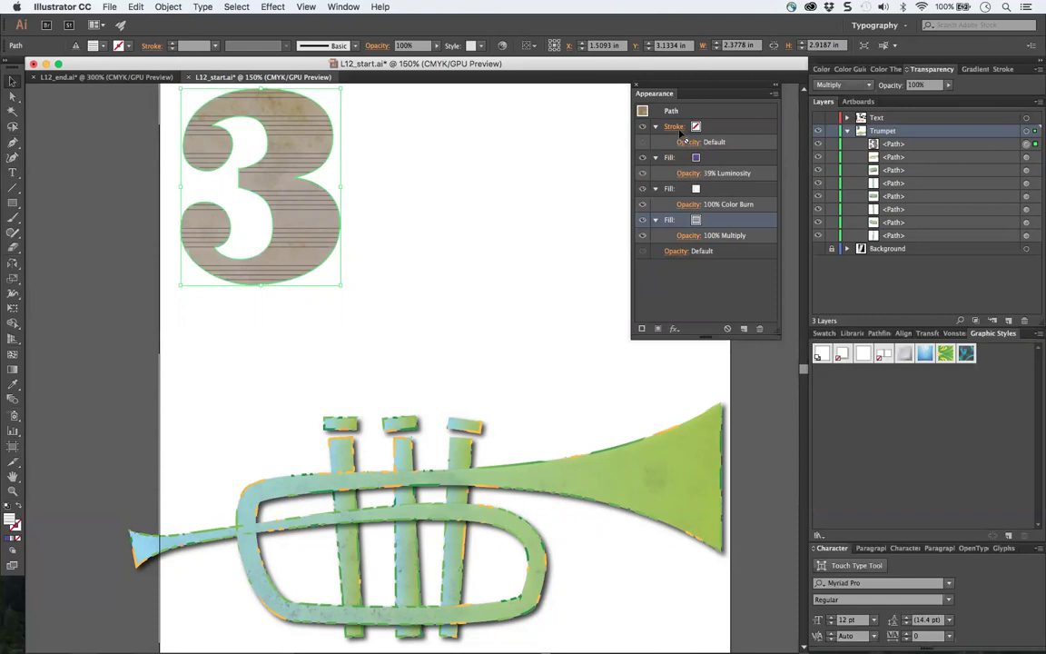
pyautogui.moveTo(682, 143); pyautogui.dragTo(682, 152)
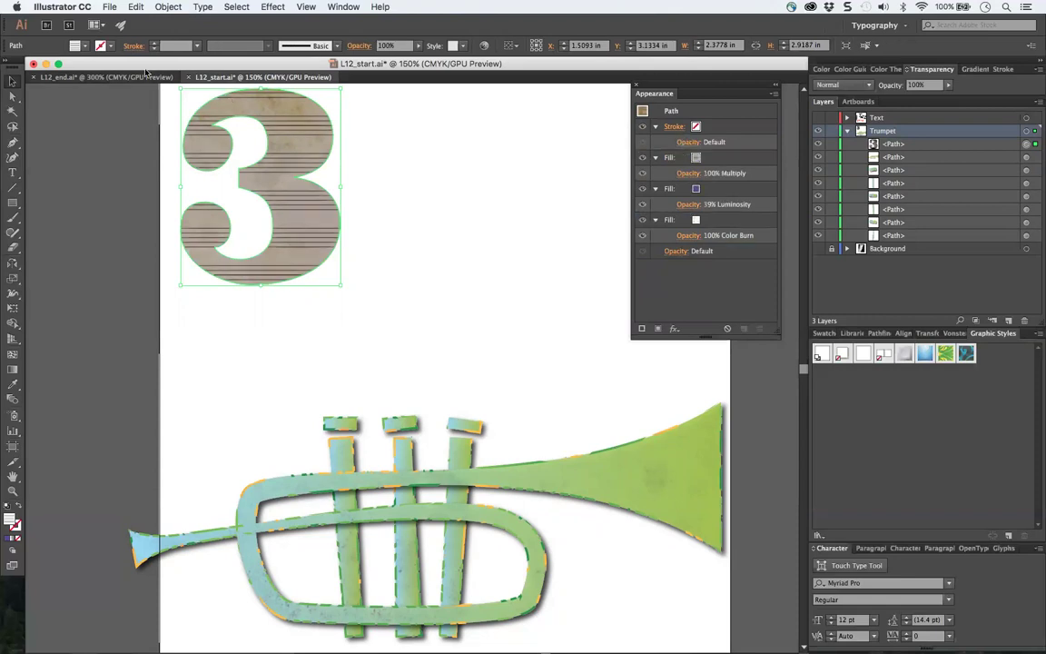
# - Compare fill order with L12_end.ai, then move the purple Luminosity fill to the bottom
pyautogui.click(127, 78)
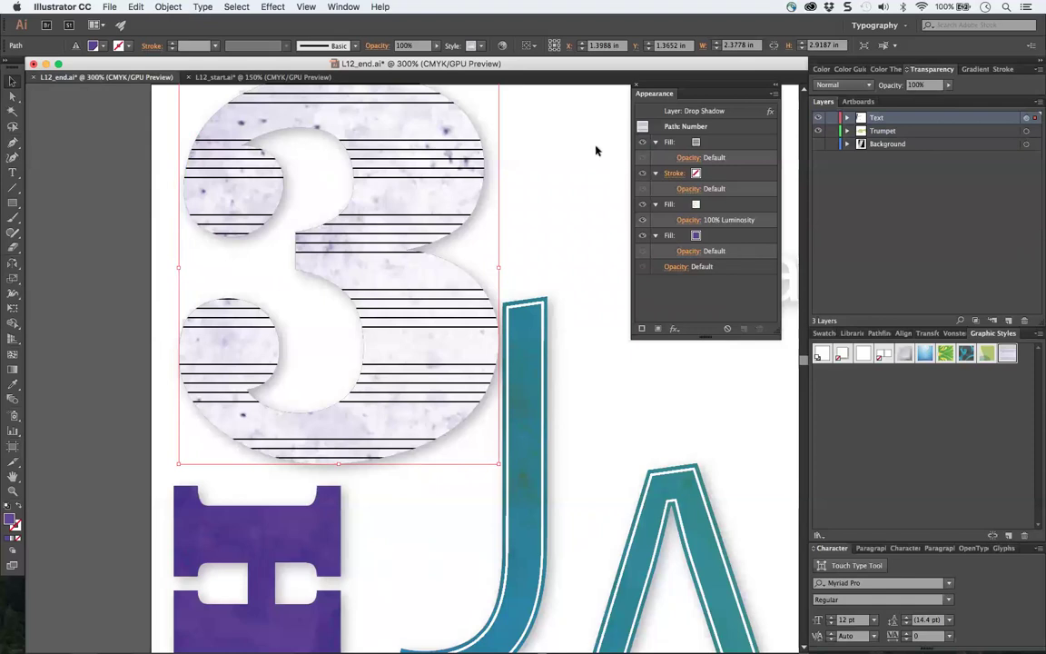
pyautogui.click(272, 80)
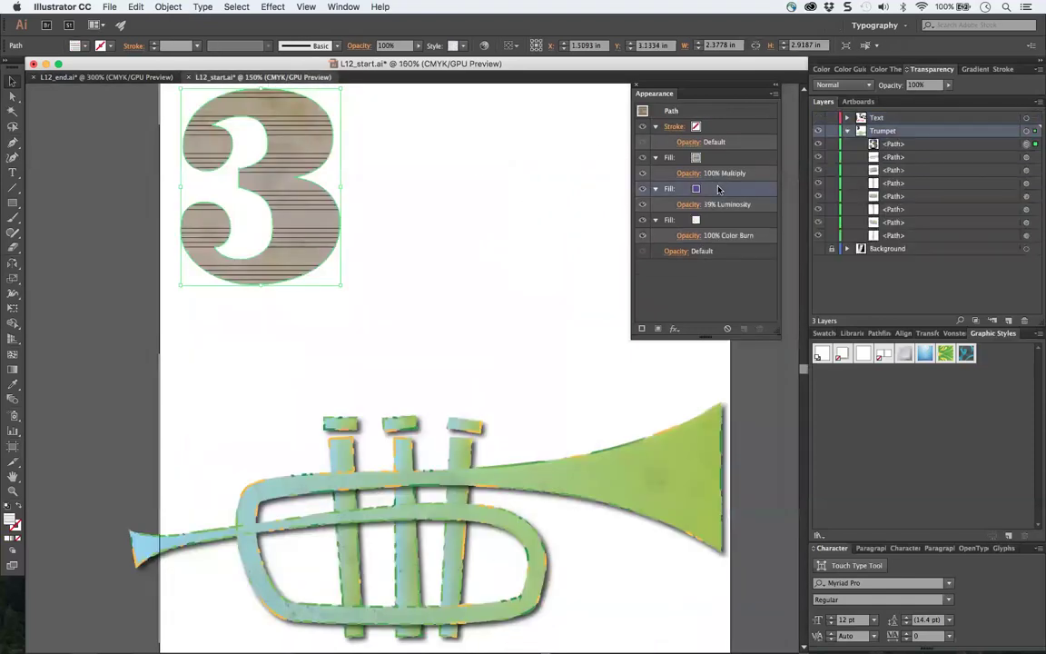
pyautogui.click(719, 190)
pyautogui.moveTo(726, 195)
pyautogui.mouseDown()
pyautogui.moveTo(726, 239)
pyautogui.moveTo(717, 233)
pyautogui.mouseUp()
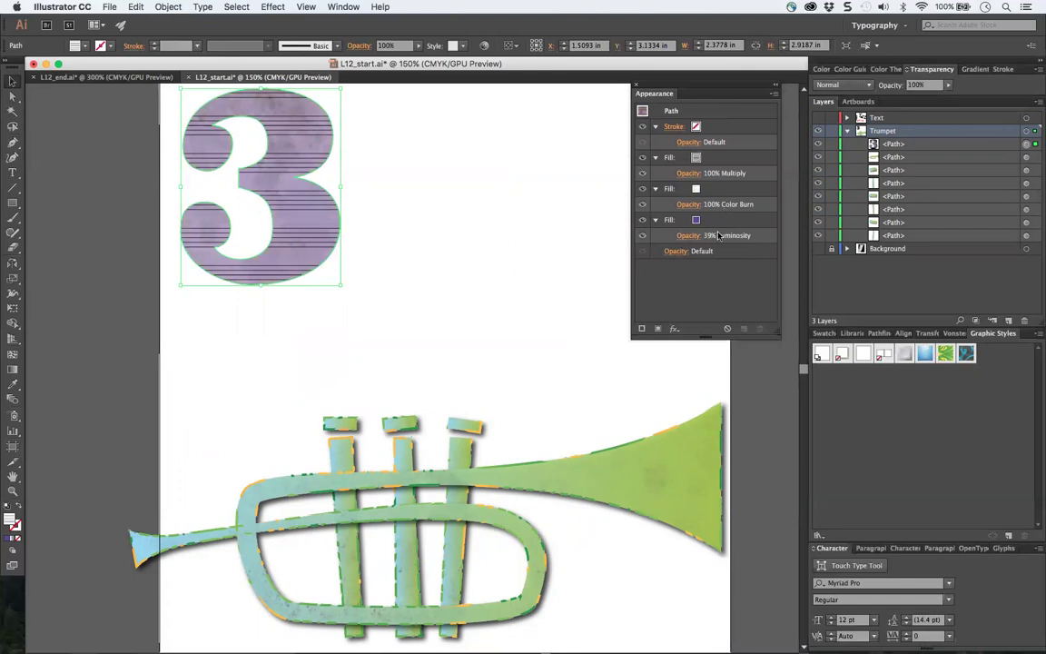
pyautogui.click(719, 236)
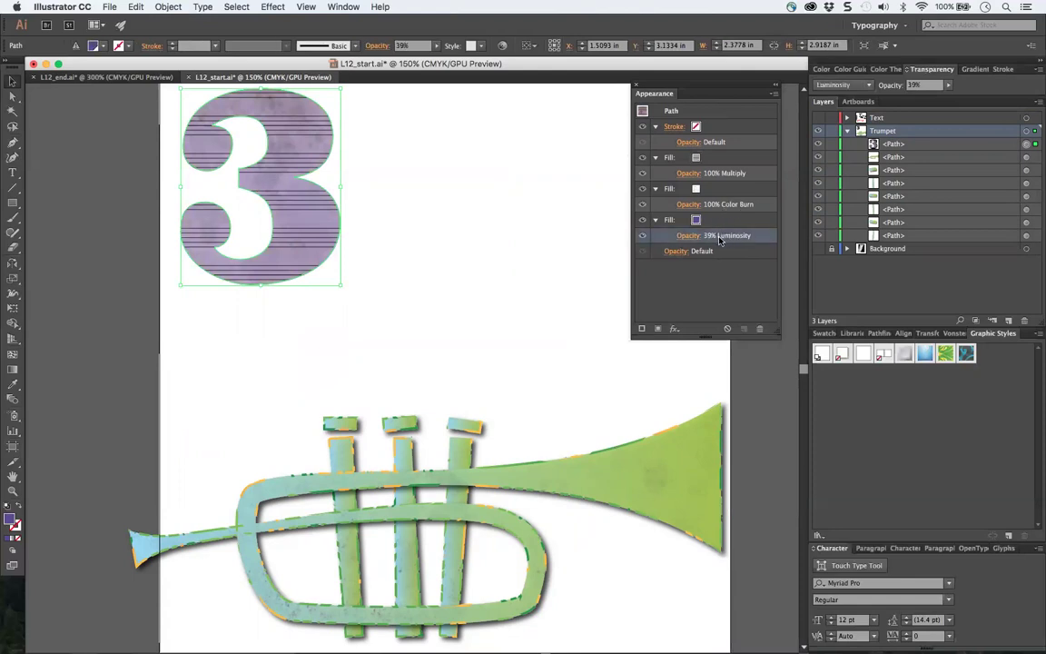
# - Set the bottom purple fill to Normal blending at 100% opacity
pyautogui.click(696, 236)
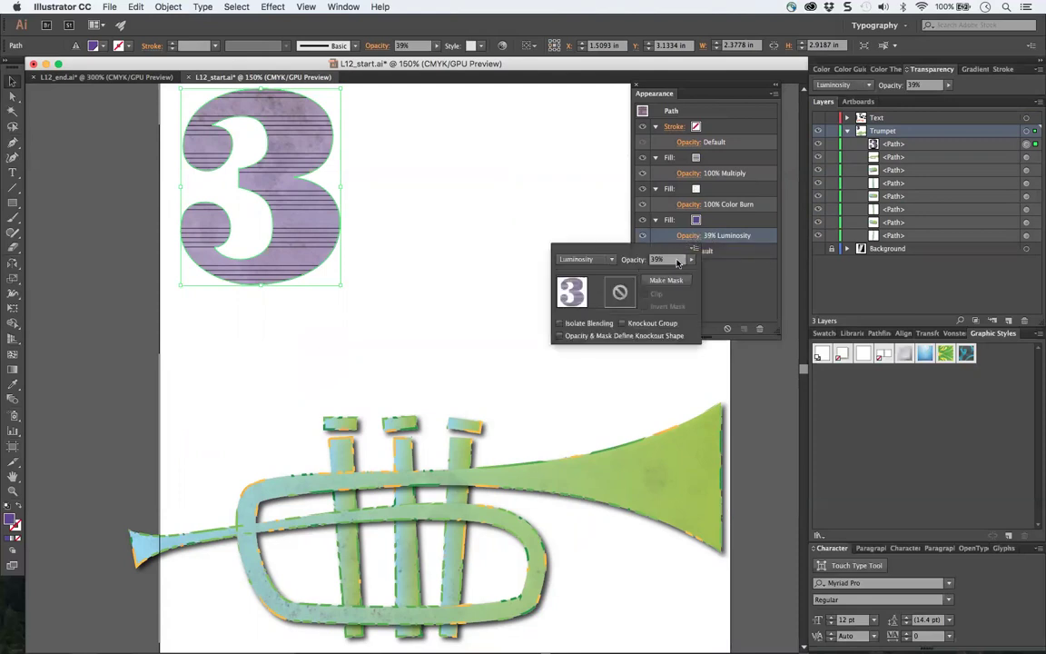
pyautogui.click(688, 261)
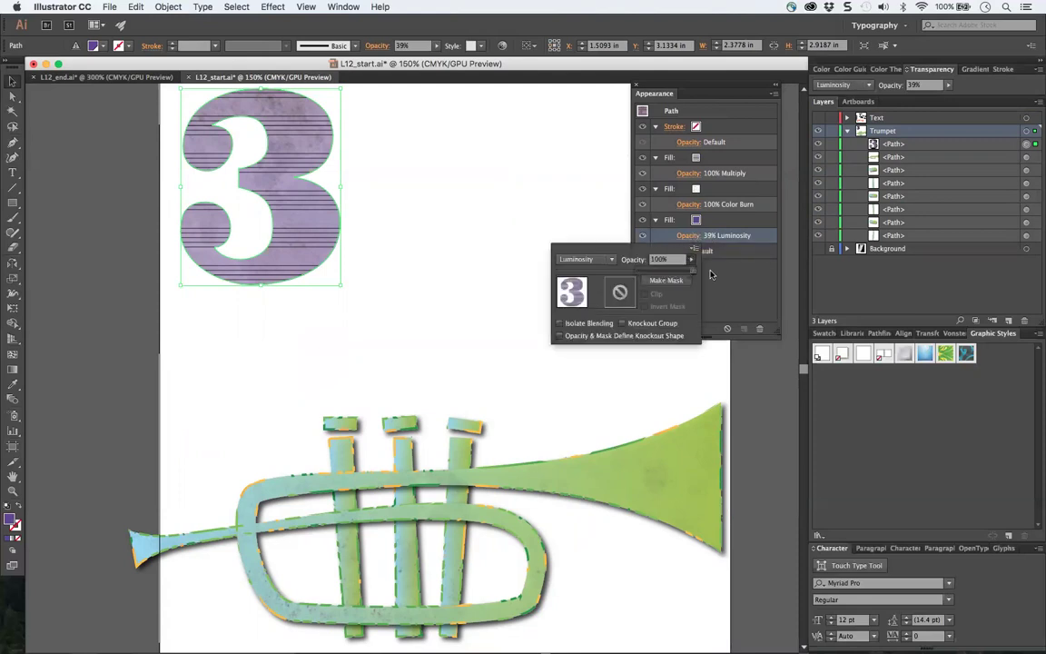
pyautogui.moveTo(667, 269); pyautogui.dragTo(730, 267)
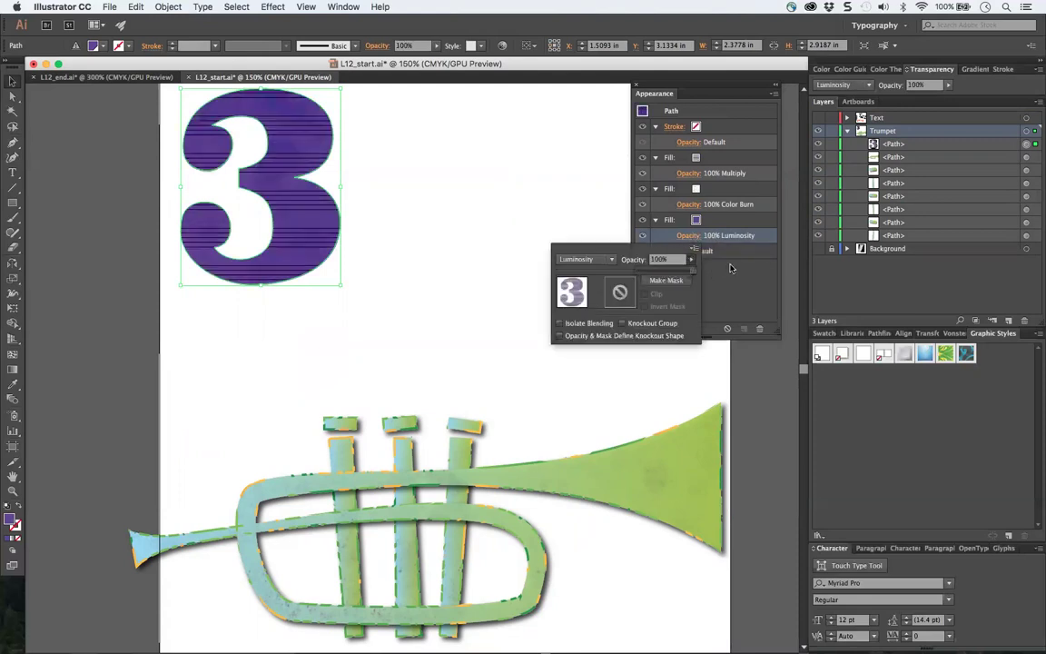
pyautogui.click(585, 259)
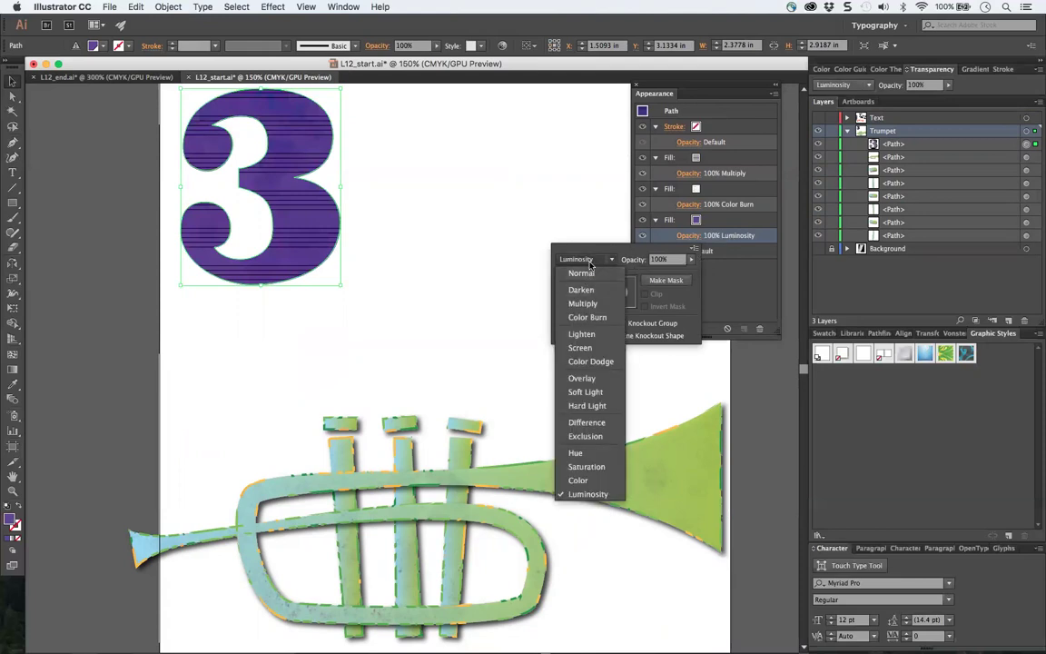
pyautogui.click(579, 273)
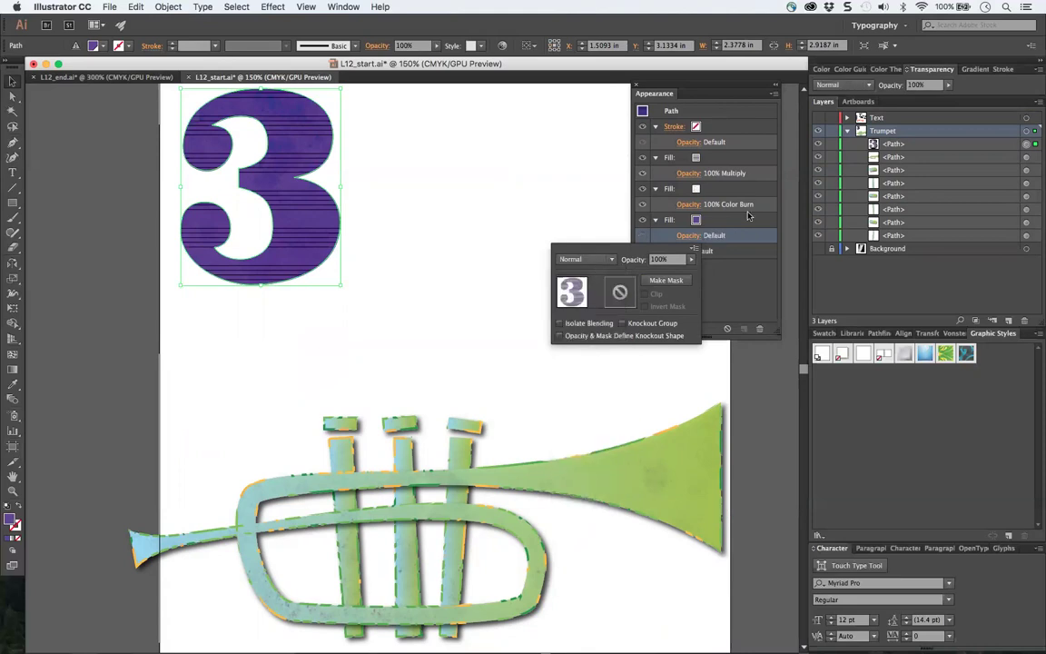
pyautogui.click(676, 201)
# - Change the white Color Burn fill's blend mode to Luminosity
pyautogui.click(716, 205)
pyautogui.click(690, 205)
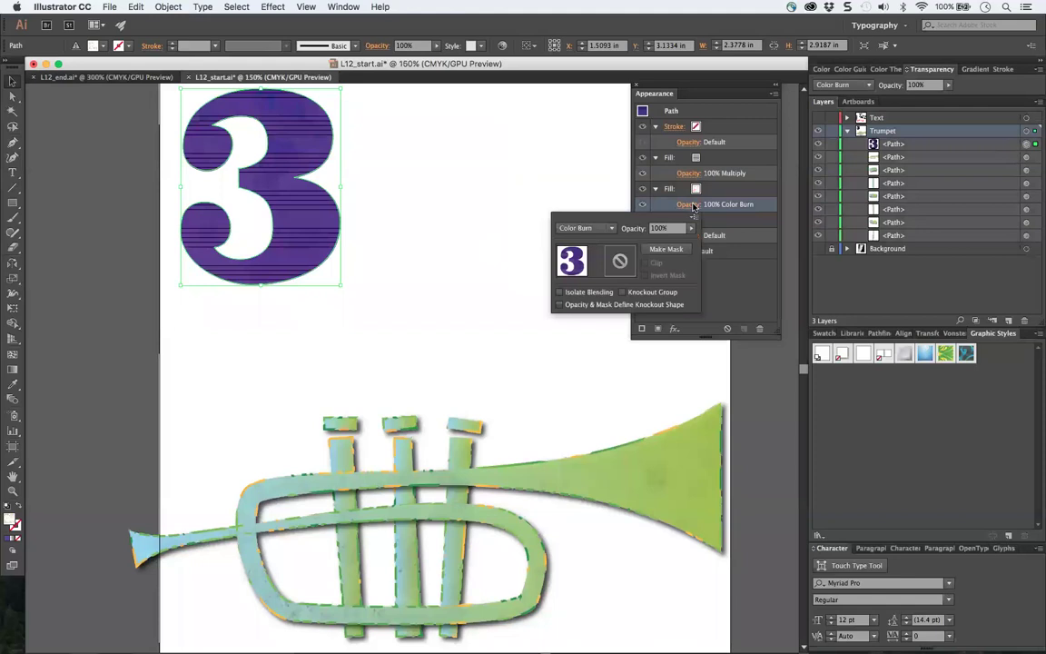
pyautogui.click(581, 228)
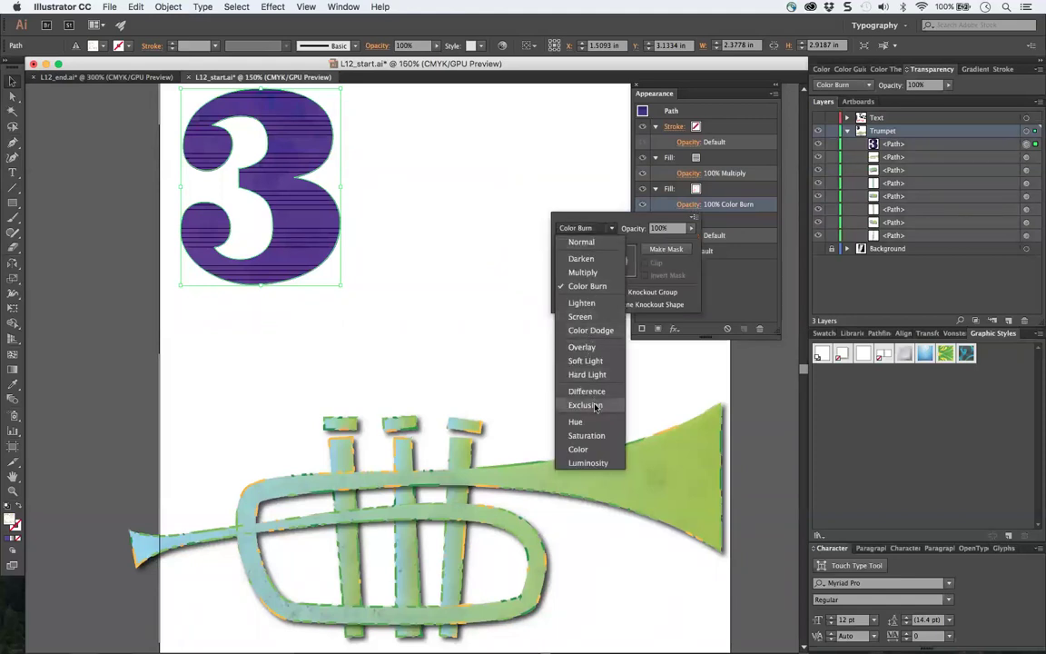
pyautogui.click(587, 462)
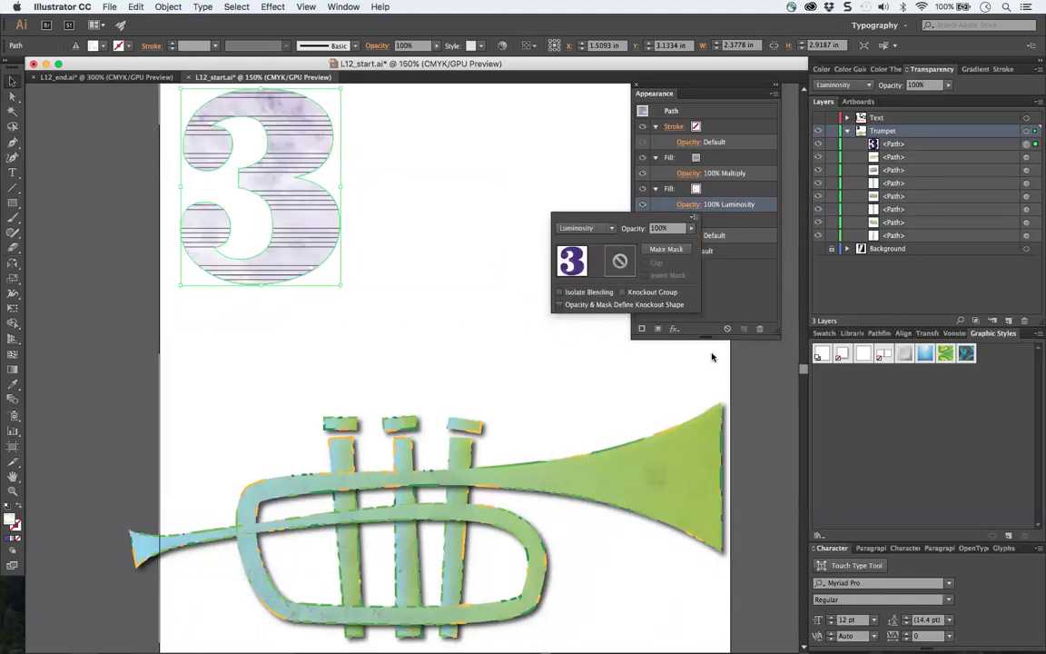
pyautogui.click(736, 297)
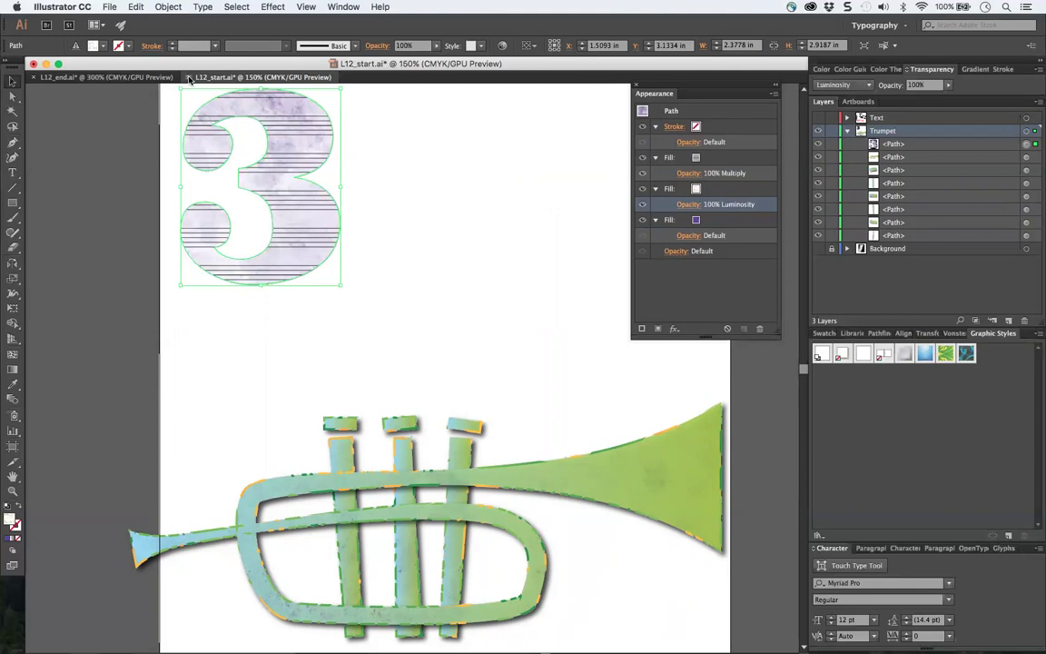
pyautogui.click(123, 76)
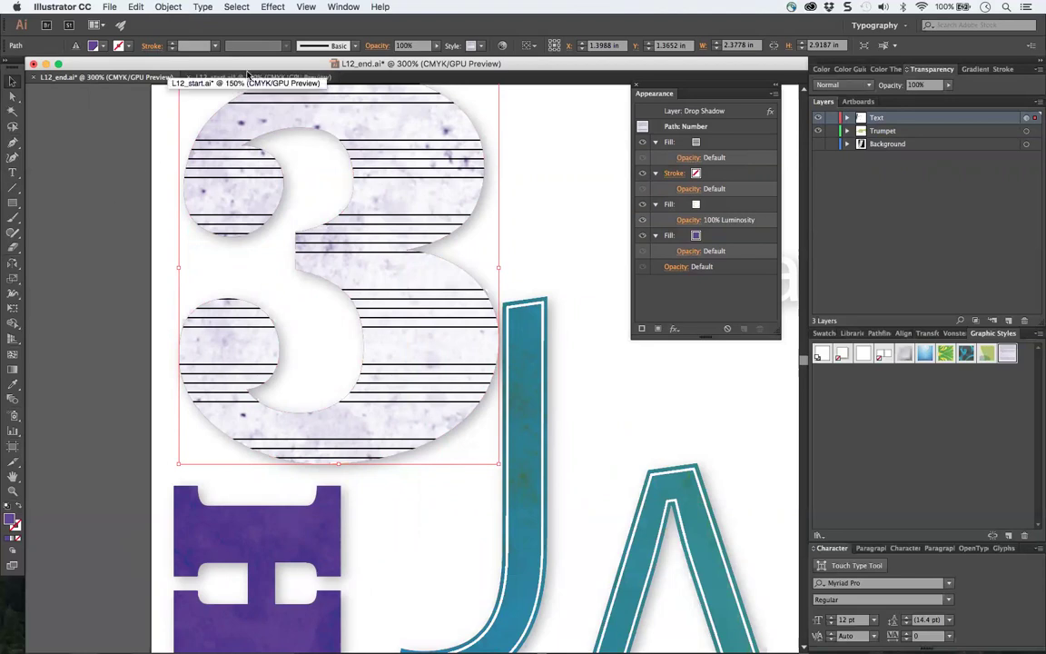
pyautogui.click(230, 76)
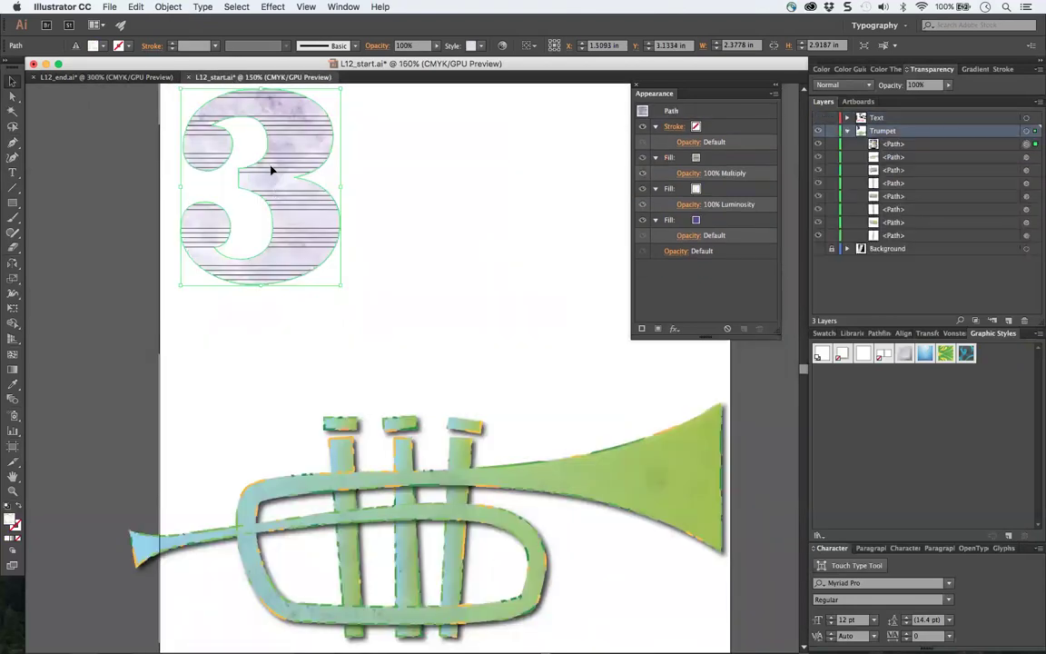
pyautogui.press('a')
pyautogui.press('super+equal')
pyautogui.press('super+equal')
pyautogui.press('super+equal')
pyautogui.press('super+equal')
pyautogui.scroll(10, 315, 147)
pyautogui.hscroll(-5, 315, 147)
pyautogui.click(326, 327)
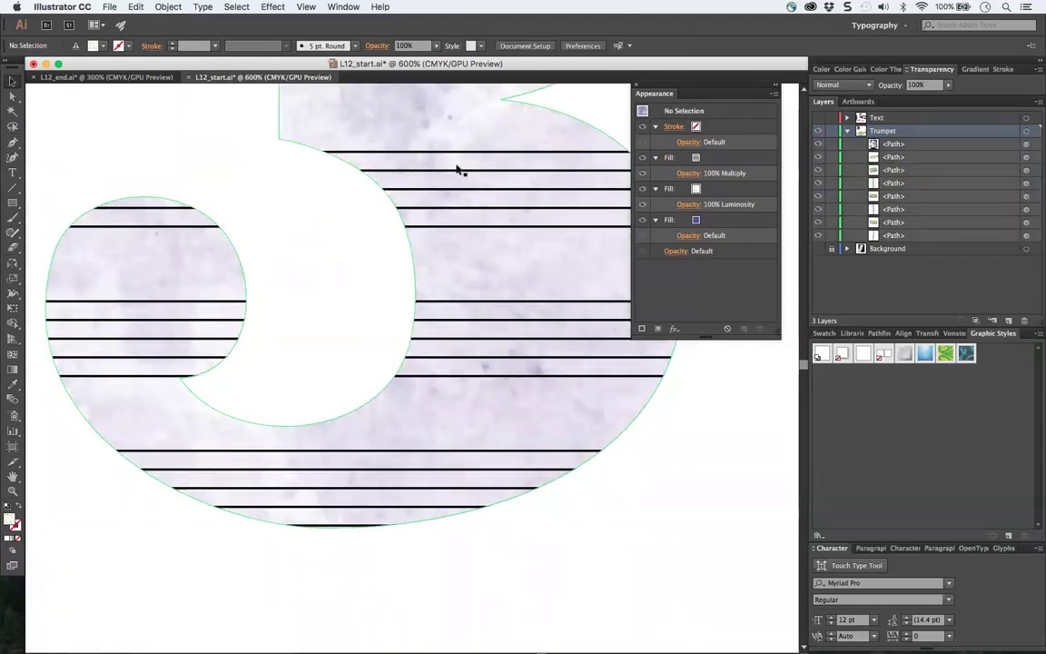
pyautogui.click(100, 77)
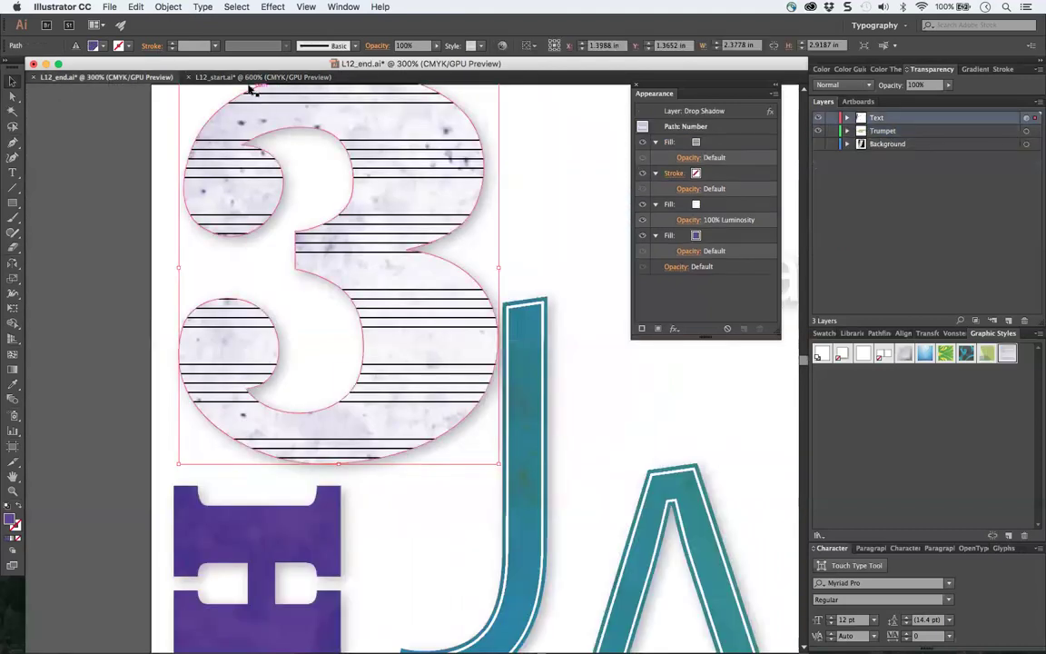
pyautogui.scroll(2, 245, 136)
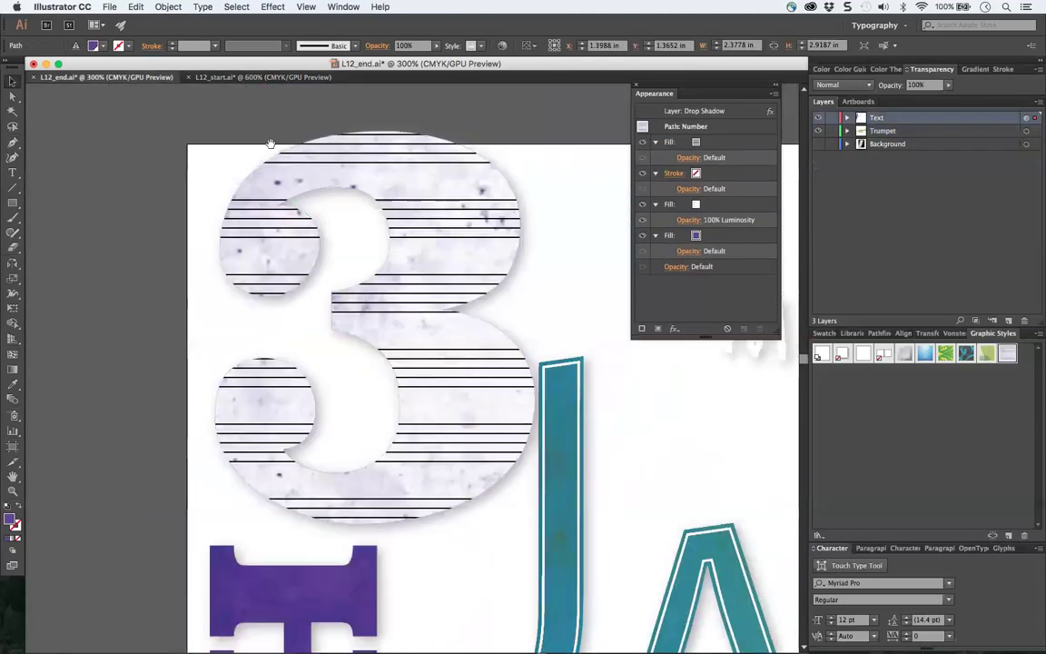
pyautogui.click(231, 78)
pyautogui.moveTo(281, 278); pyautogui.dragTo(291, 490)
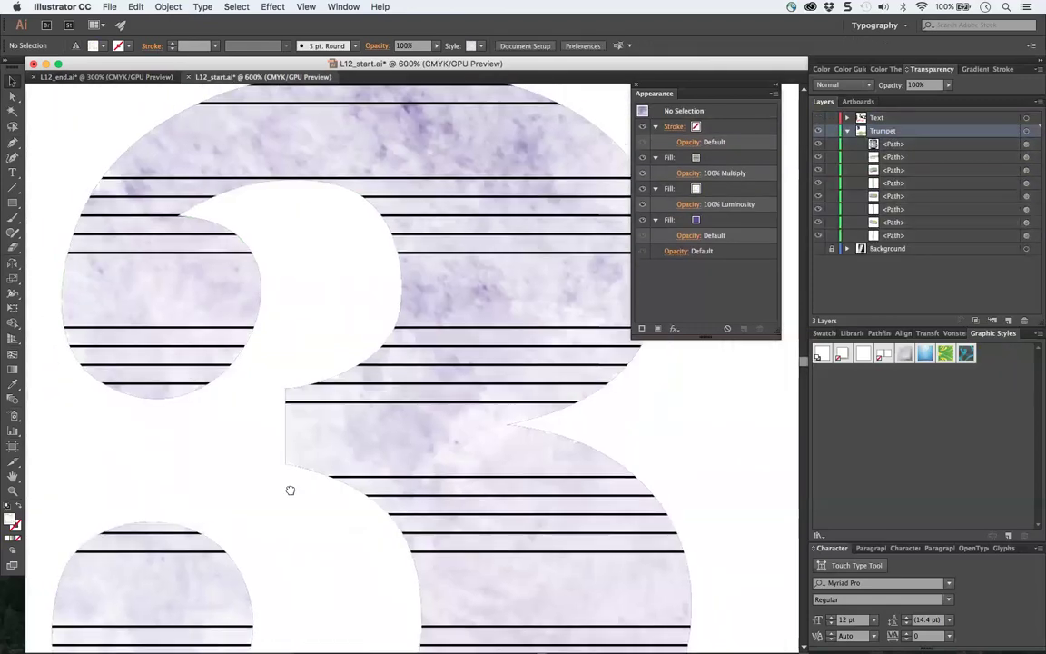
pyautogui.click(207, 125)
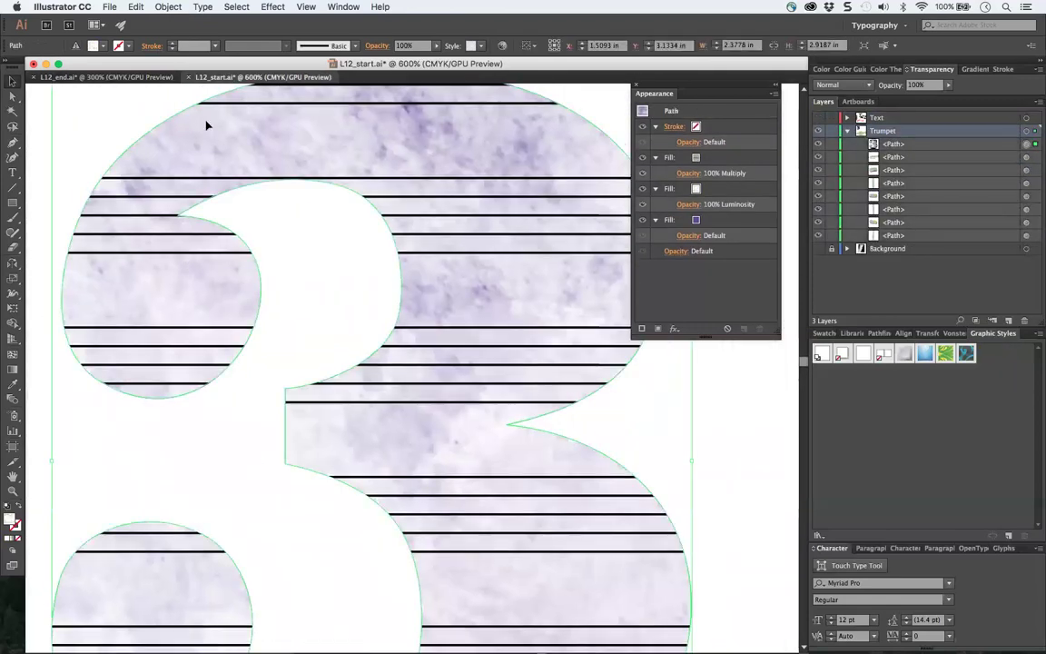
pyautogui.click(136, 80)
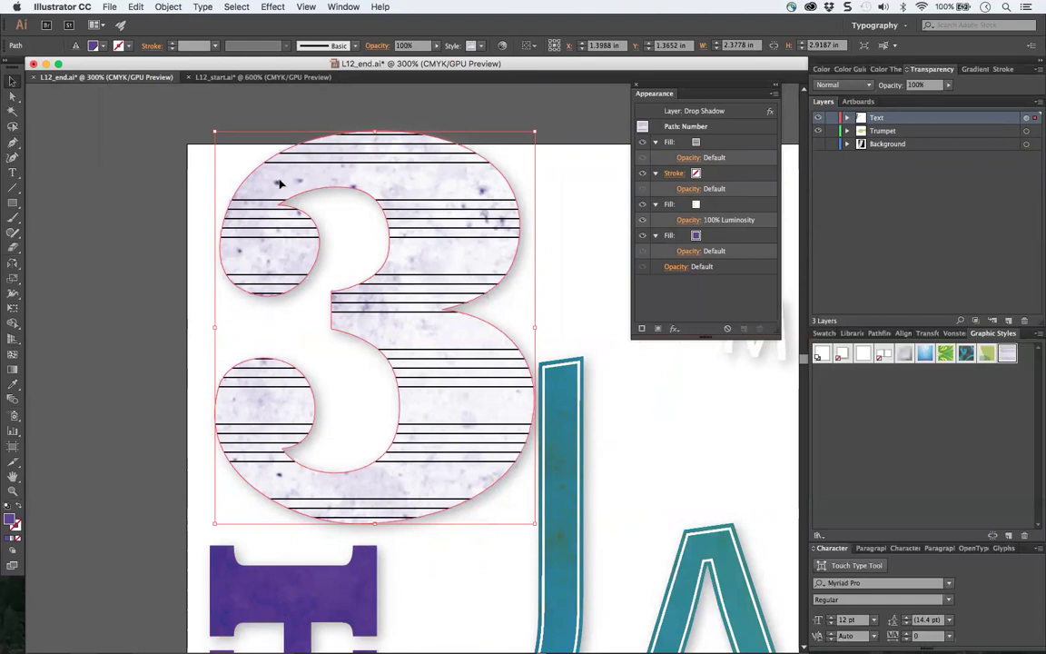
pyautogui.click(263, 77)
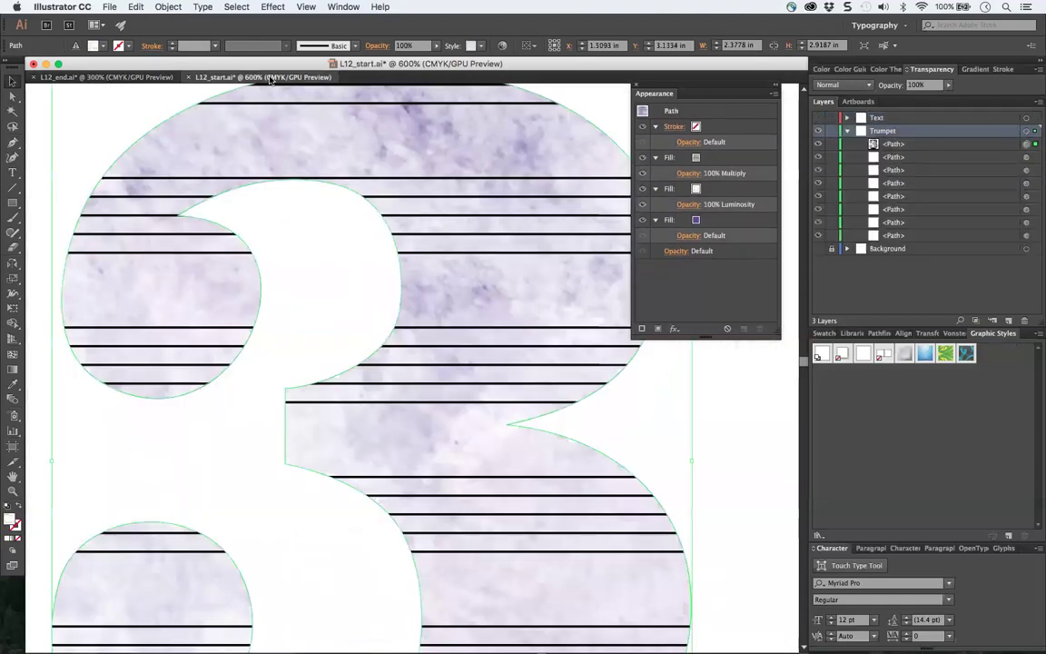
pyautogui.scroll(-5, 269, 111)
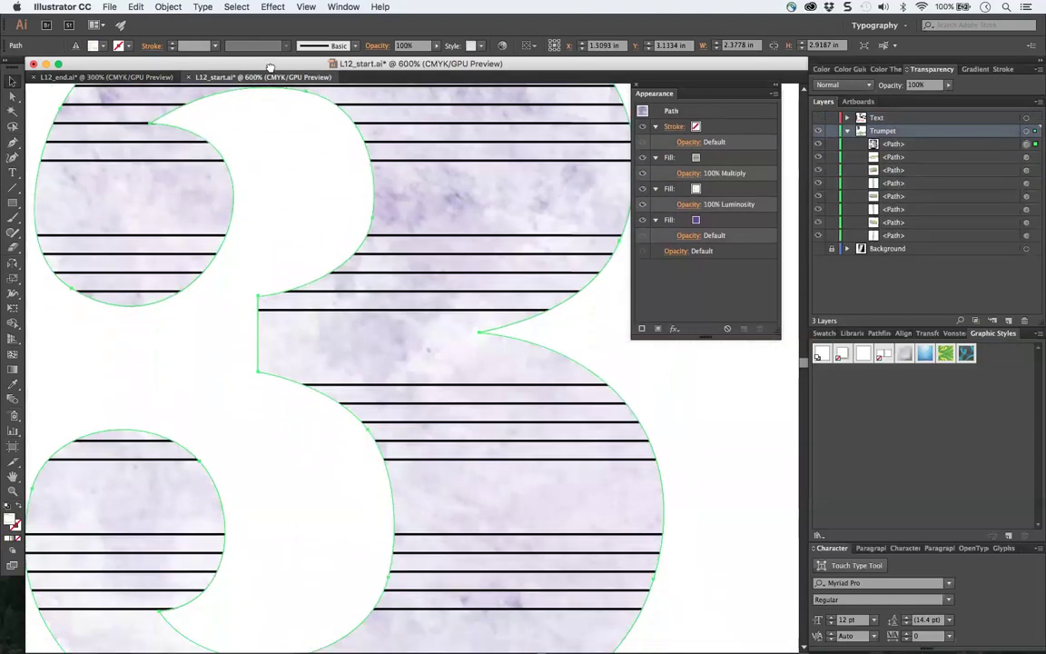
pyautogui.scroll(-5, 292, 186)
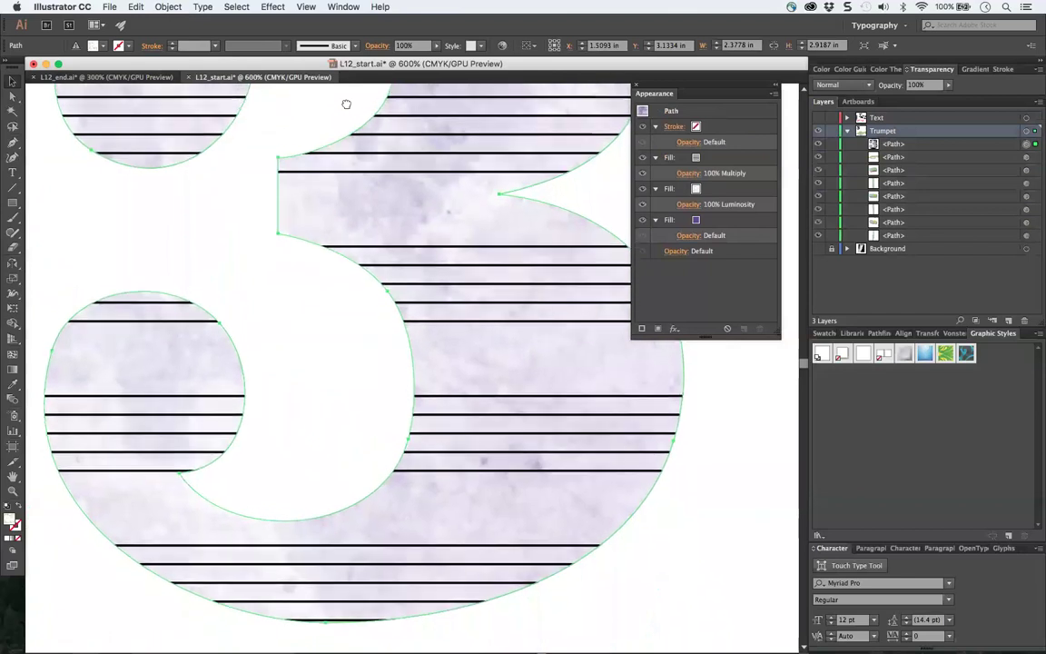
pyautogui.hscroll(5, 366, 76)
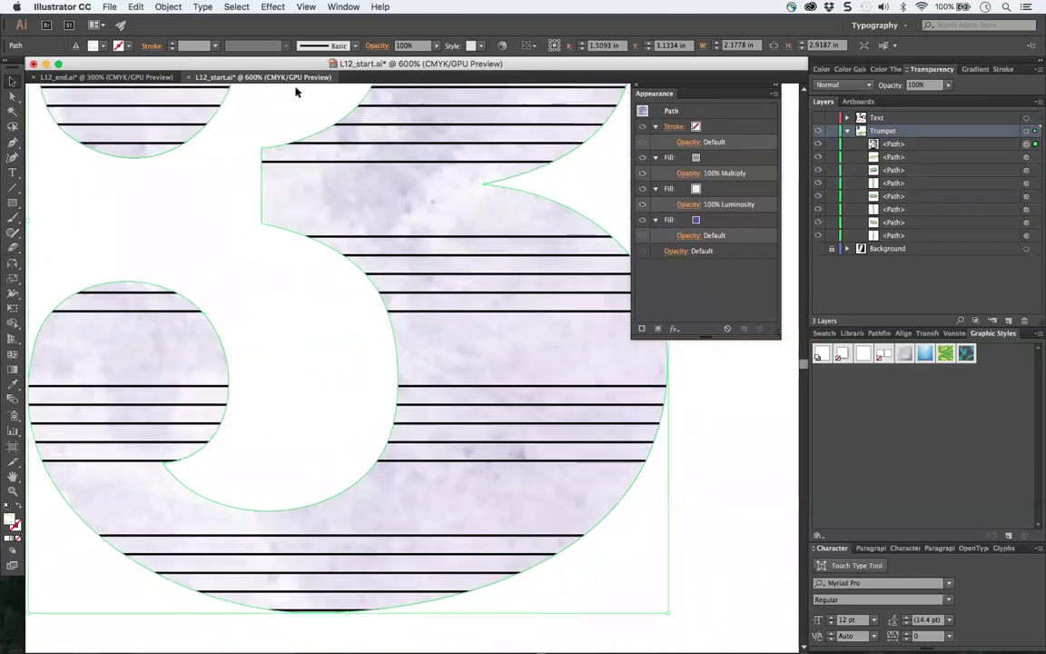
pyautogui.press('super+1')
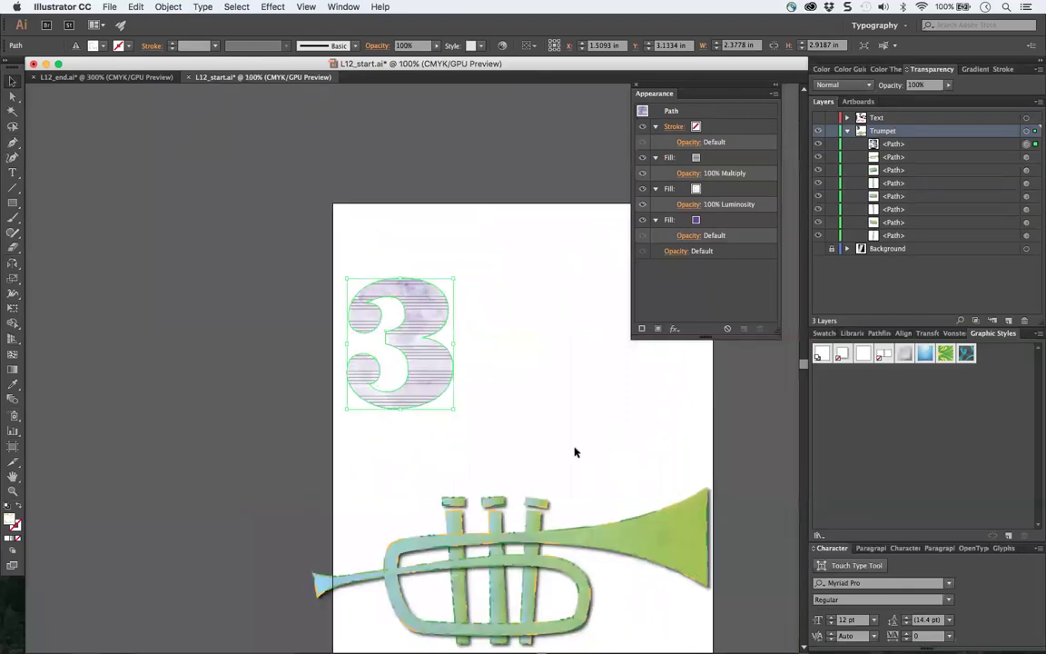
# - Drag the number 3 higher up toward the top of the page
pyautogui.click(575, 451)
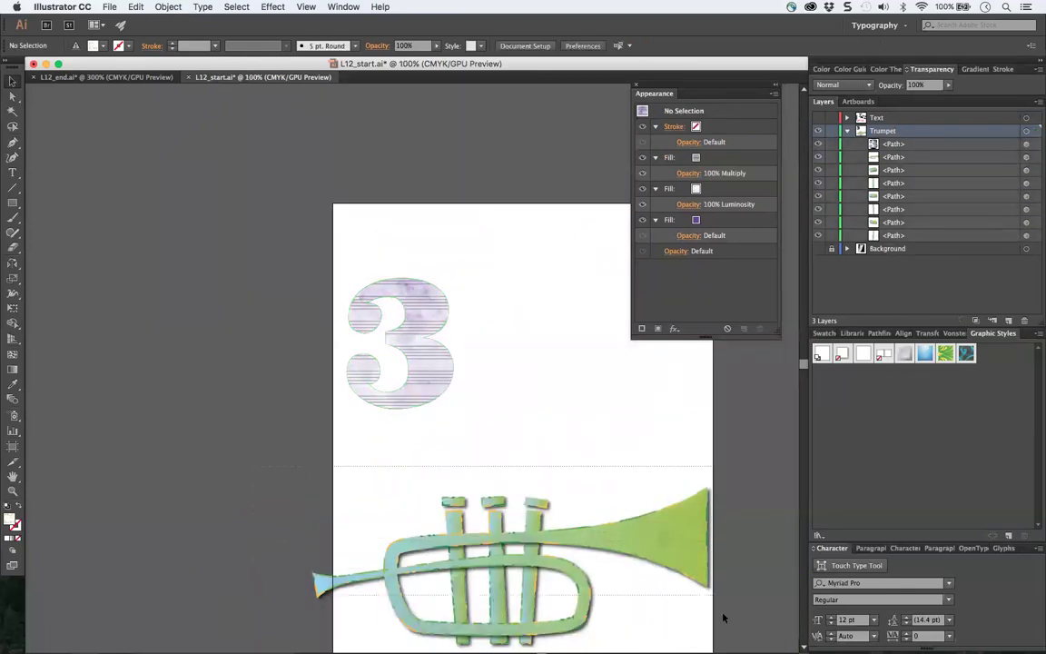
pyautogui.scroll(-1, 672, 545)
pyautogui.click(697, 534)
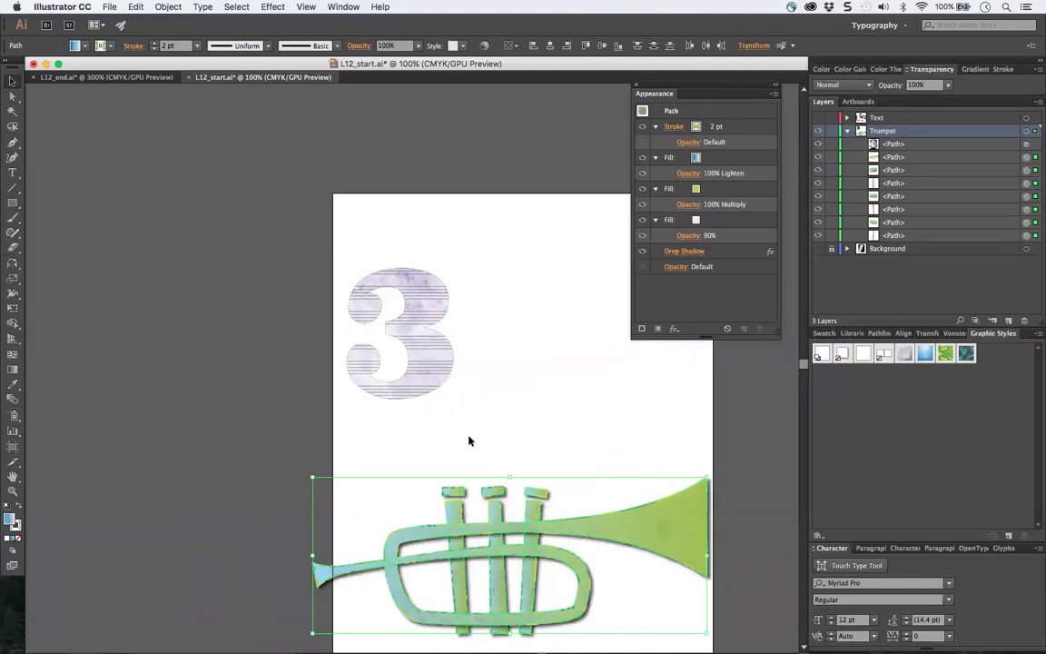
pyautogui.moveTo(420, 350); pyautogui.dragTo(413, 282)
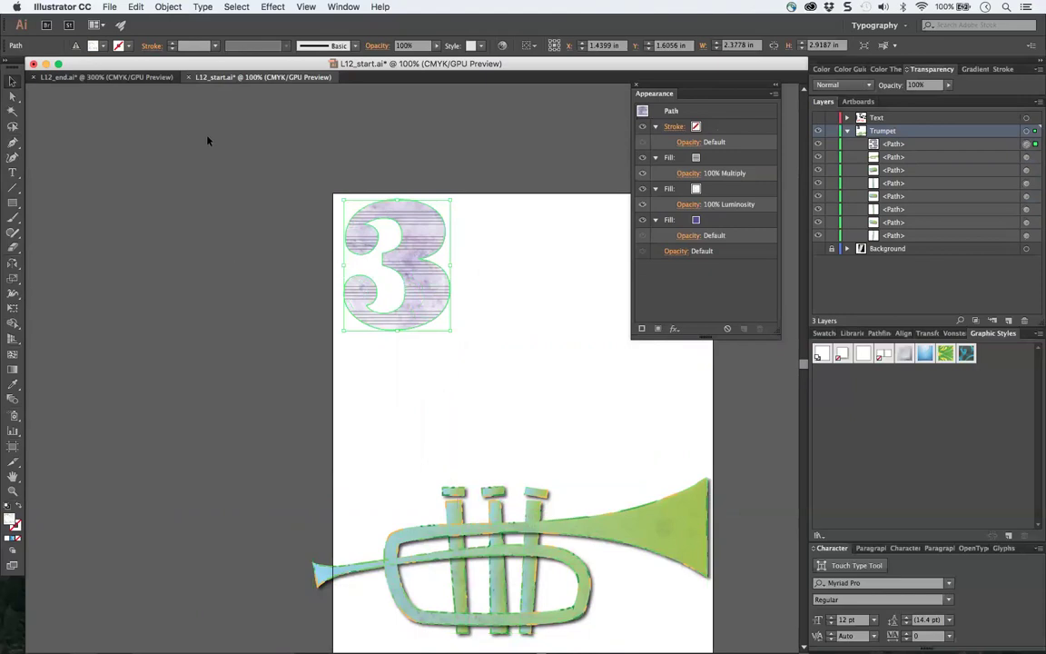
# - Cut the green trumpet group from L12_end.ai and return to L12_start.ai
pyautogui.click(103, 75)
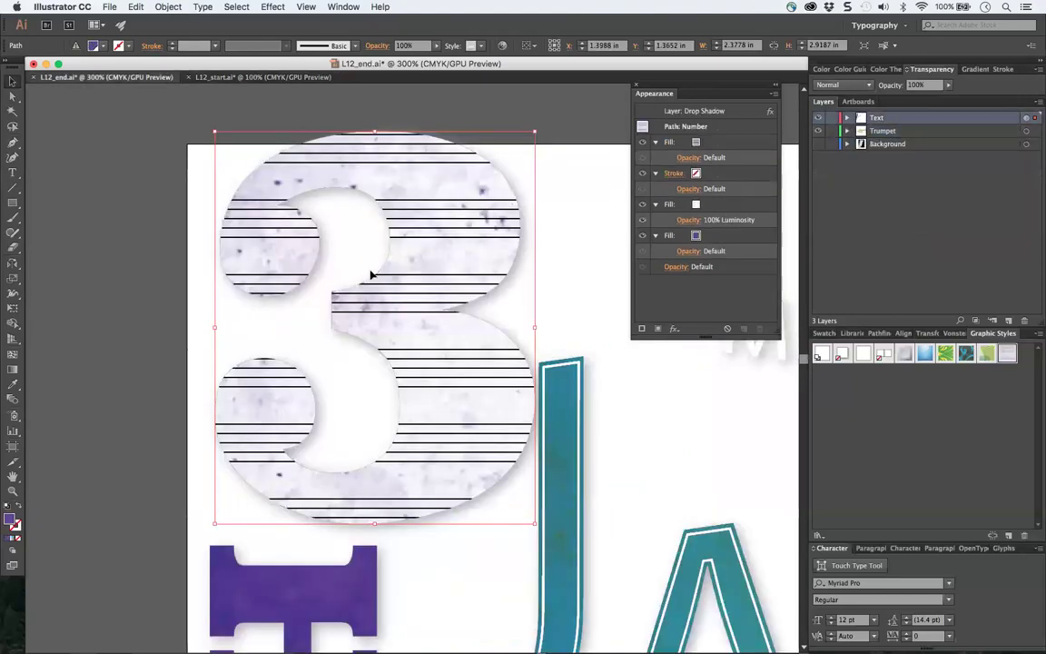
pyautogui.press('super+1')
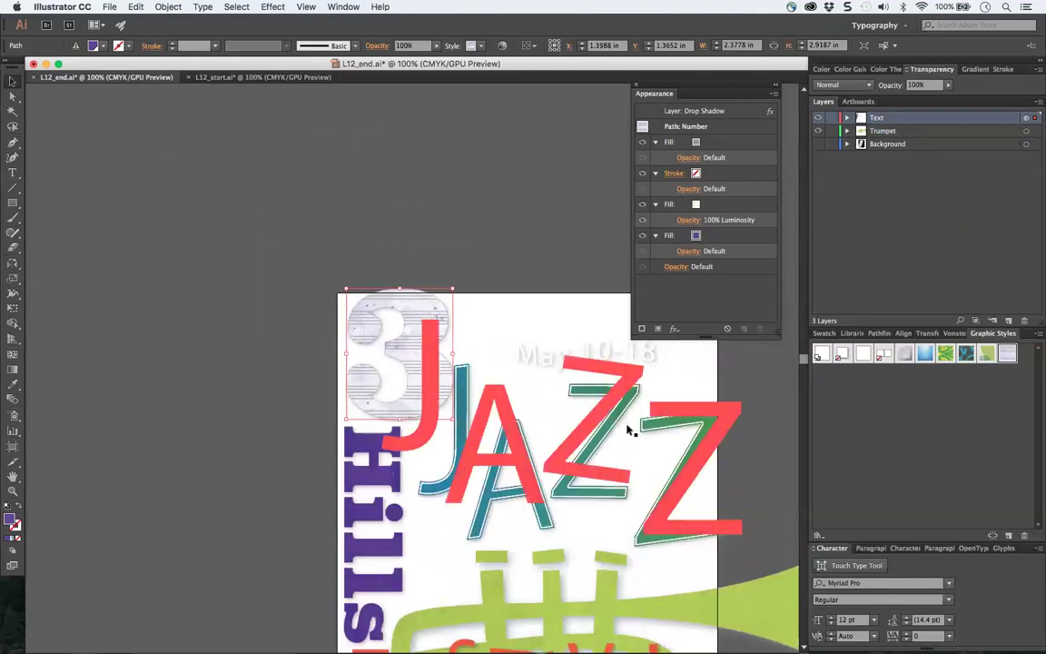
pyautogui.hscroll(10, 583, 528)
pyautogui.scroll(-5, 583, 528)
pyautogui.click(539, 524)
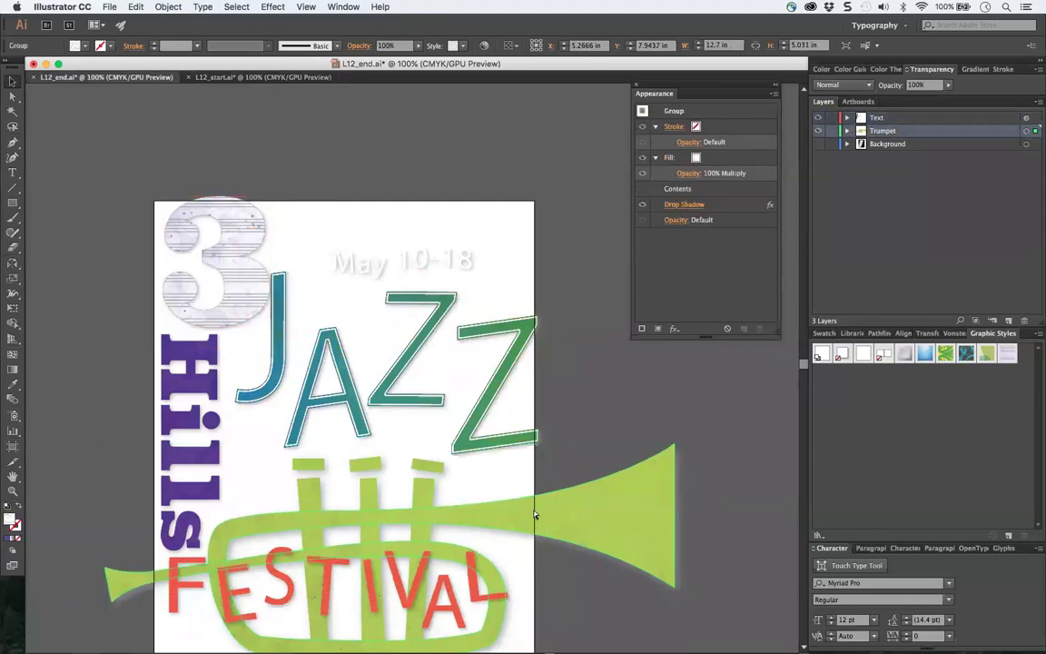
pyautogui.press('Delete')
pyautogui.click(259, 77)
pyautogui.click(394, 272)
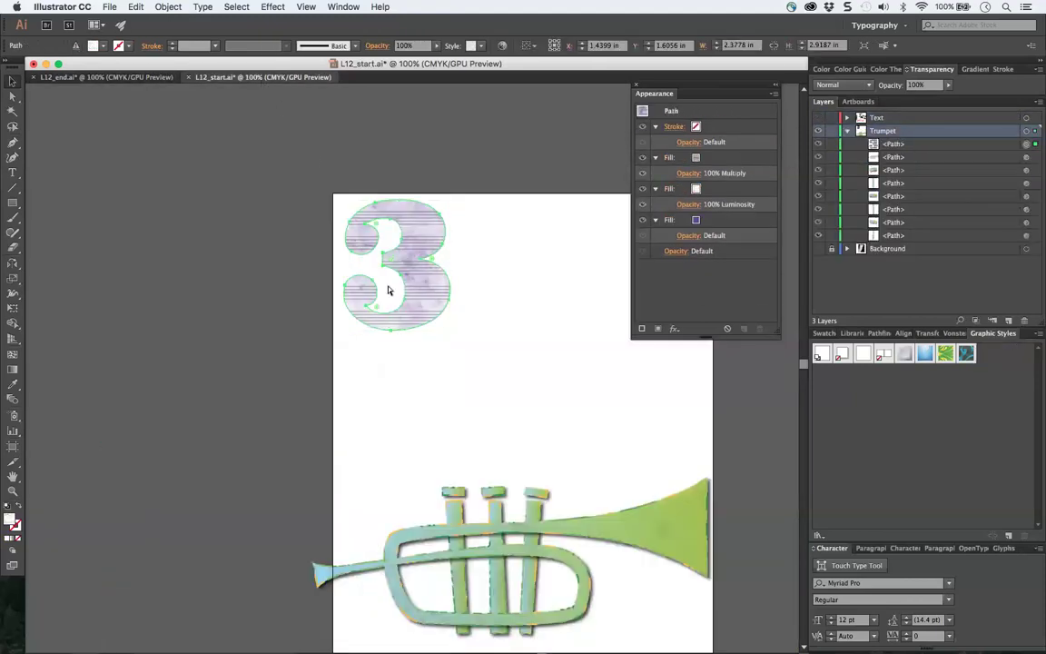
pyautogui.click(391, 377)
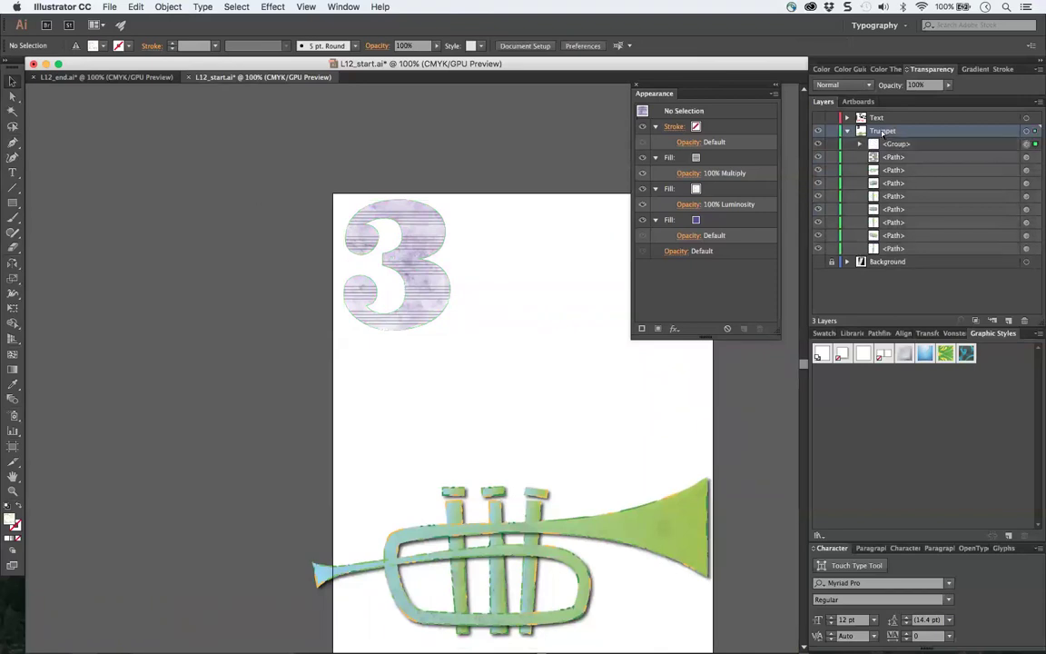
# - Paste the green trumpet group and shrink it to sit between the 3 and the textured trumpet
pyautogui.hotkey('ctrl', 'v')
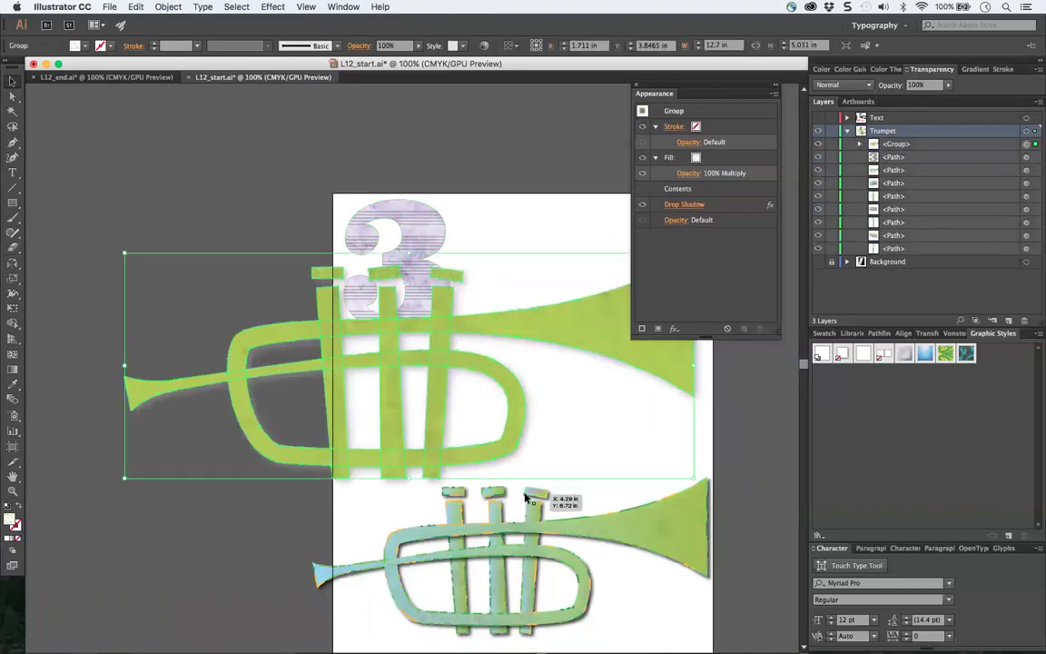
pyautogui.moveTo(434, 366); pyautogui.dragTo(348, 338)
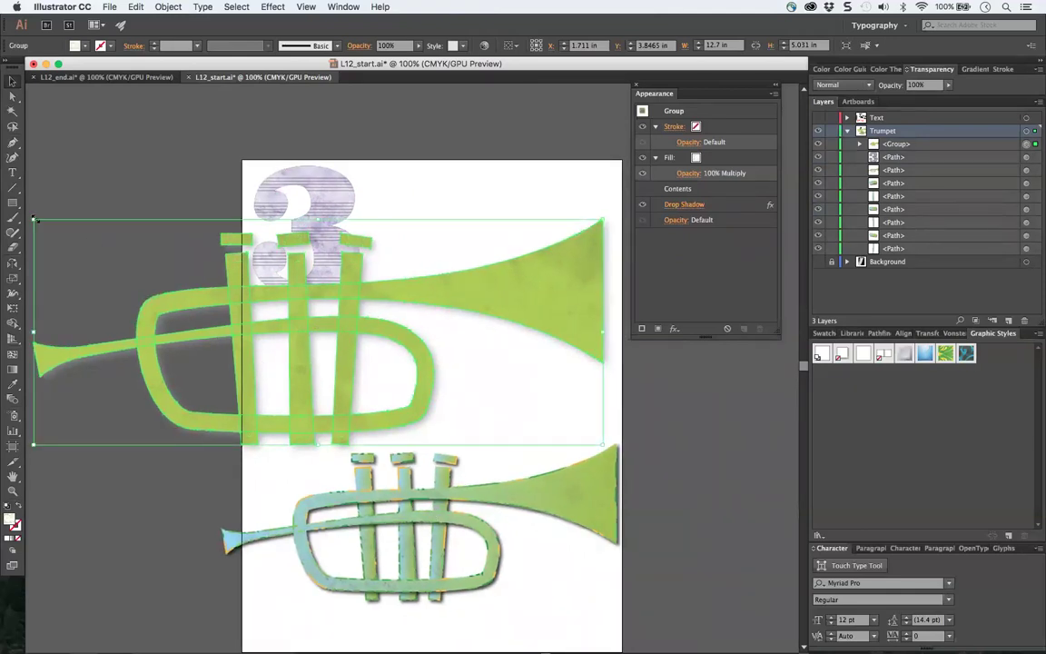
pyautogui.moveTo(33, 218); pyautogui.dragTo(198, 290)
pyautogui.click(150, 311)
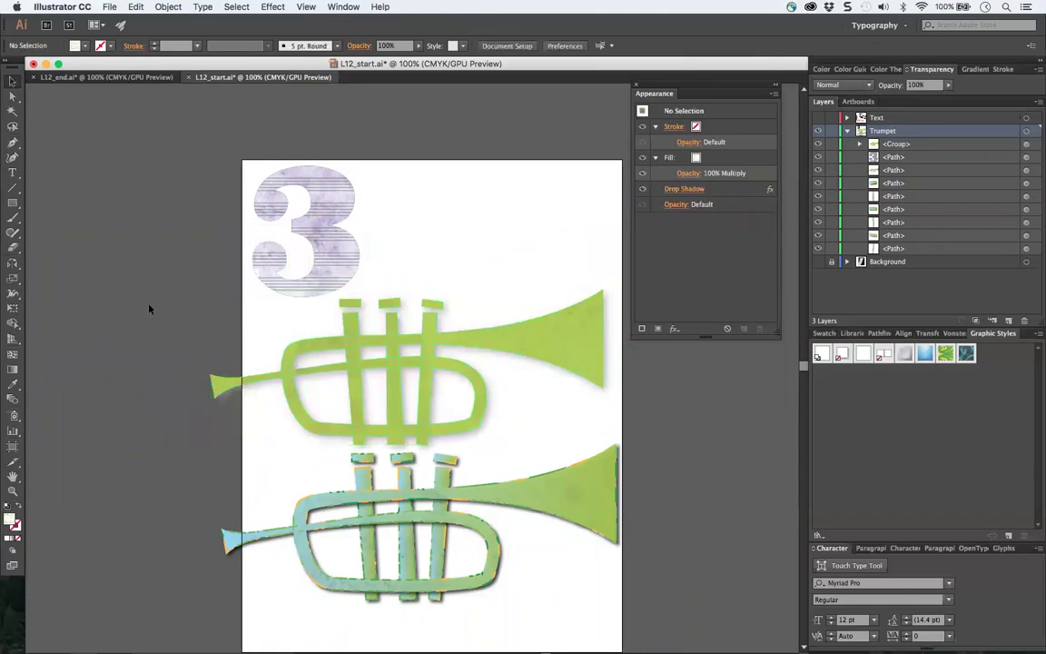